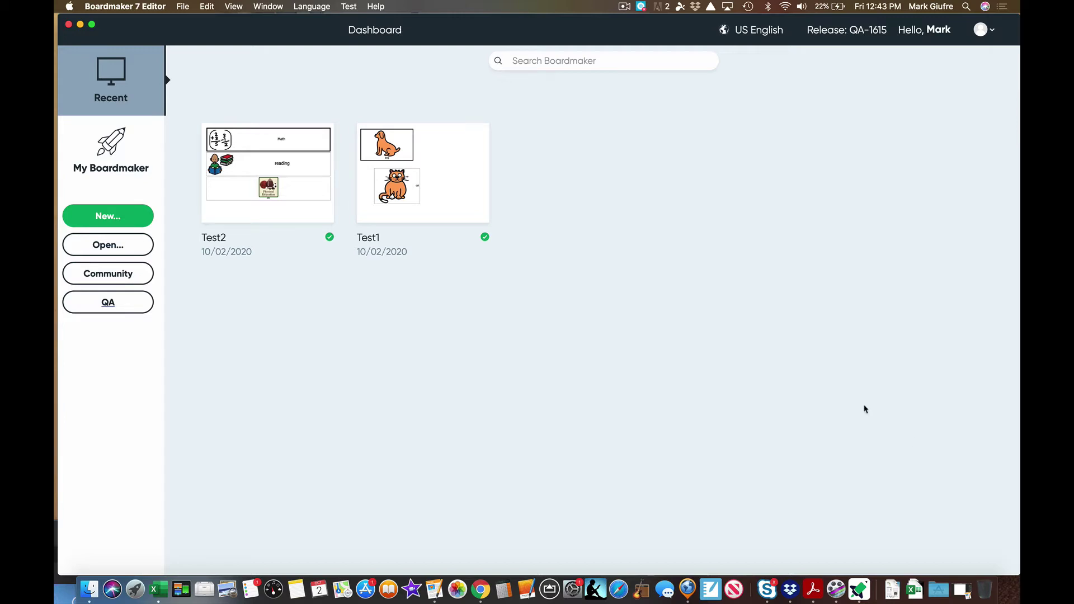
# Step: Open and close the Dashboard account menu, and nudge the editor window slightly left
pyautogui.click(476, 25)
pyautogui.click(990, 29)
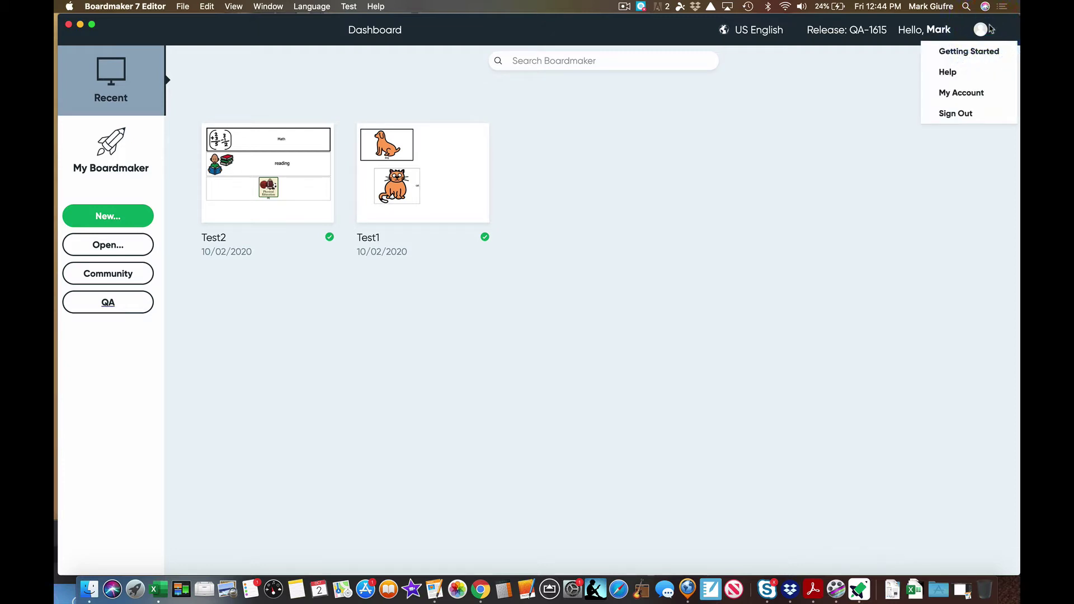
pyautogui.click(626, 27)
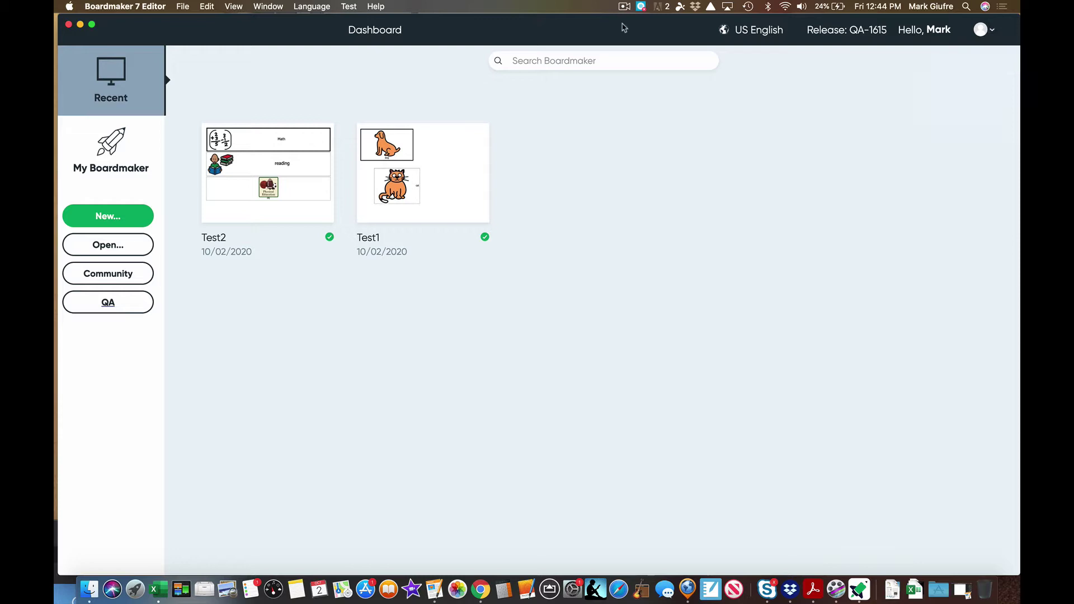
pyautogui.click(630, 26)
pyautogui.moveTo(609, 32); pyautogui.dragTo(613, 29)
pyautogui.click(614, 29)
# Step: Create a new activity from the Blank Print (Landscape) template
pyautogui.click(134, 220)
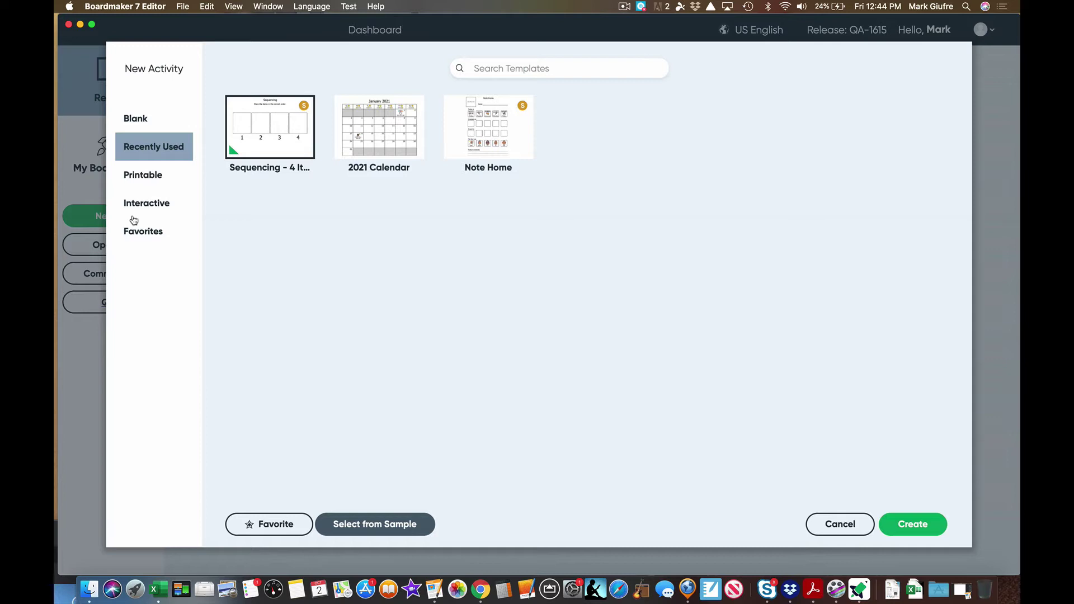
pyautogui.click(145, 116)
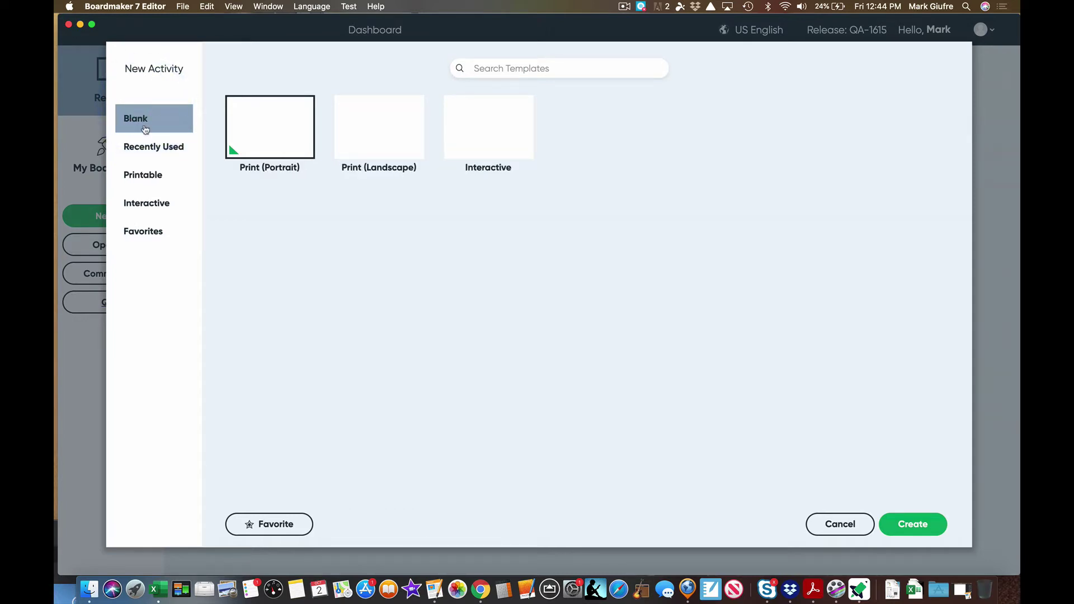
pyautogui.click(144, 175)
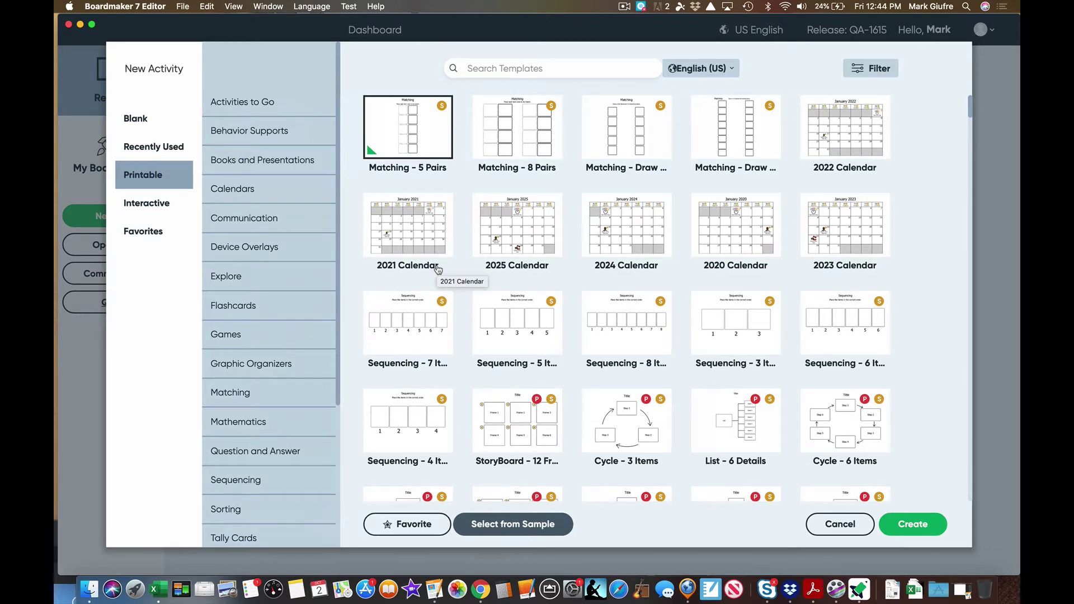
pyautogui.click(146, 115)
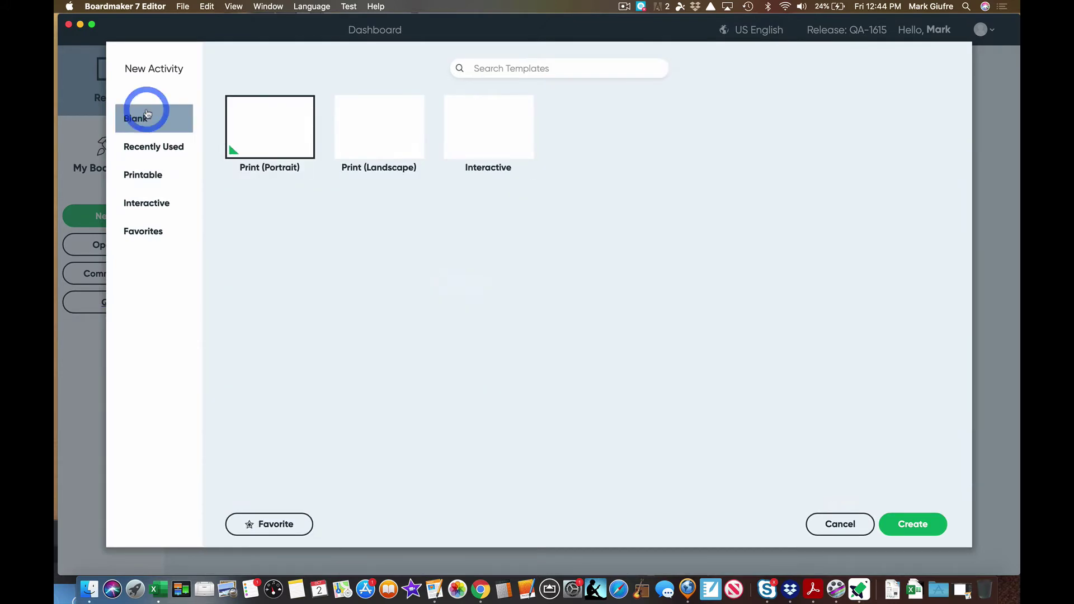
pyautogui.click(346, 131)
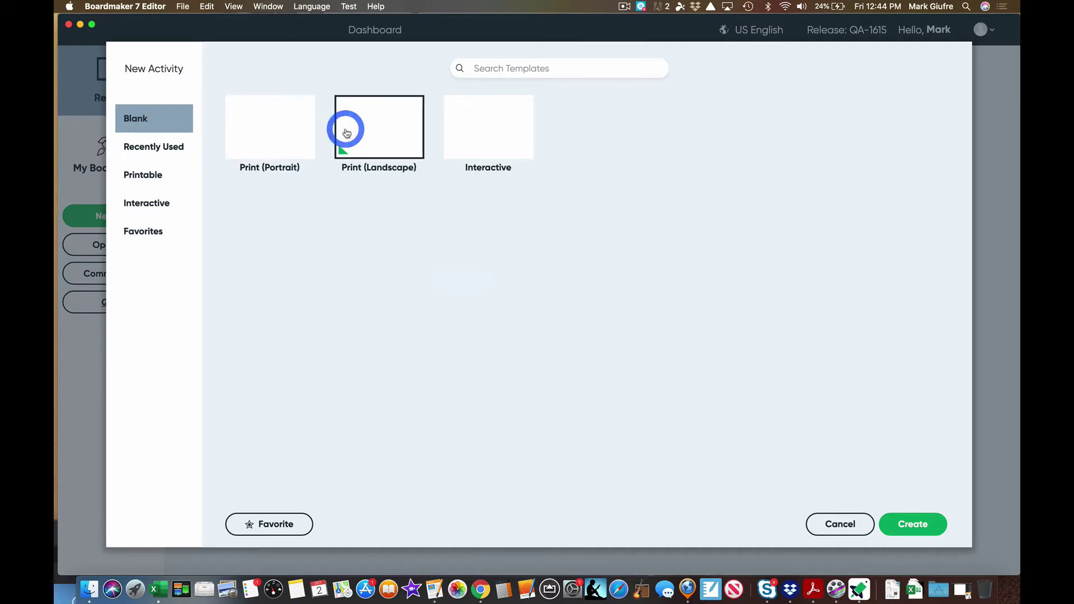
pyautogui.click(912, 524)
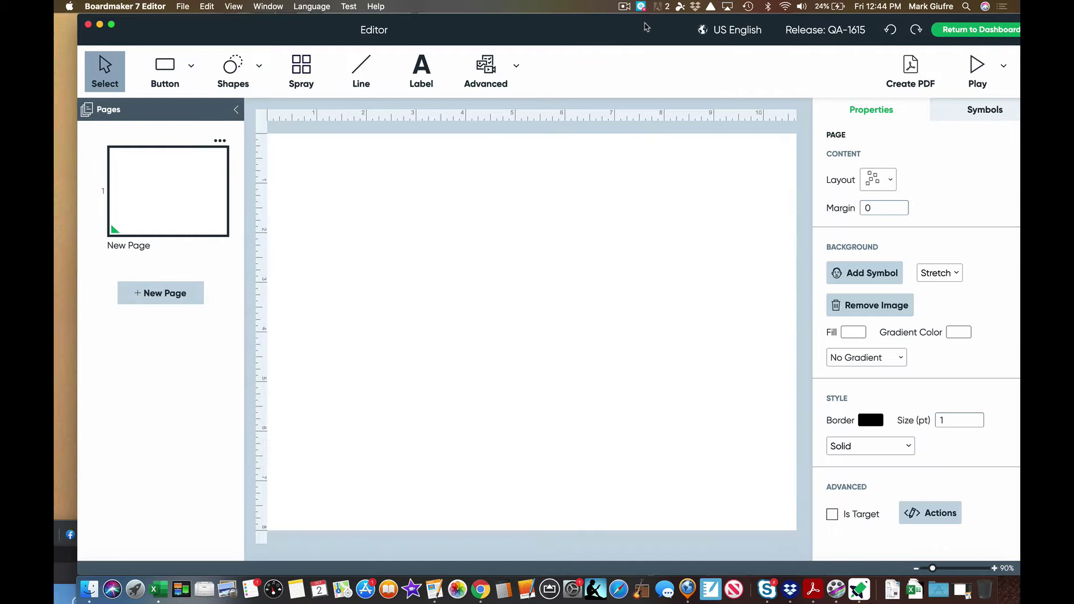
# Step: Open the options menu for page 1 in the Pages panel
pyautogui.click(617, 23)
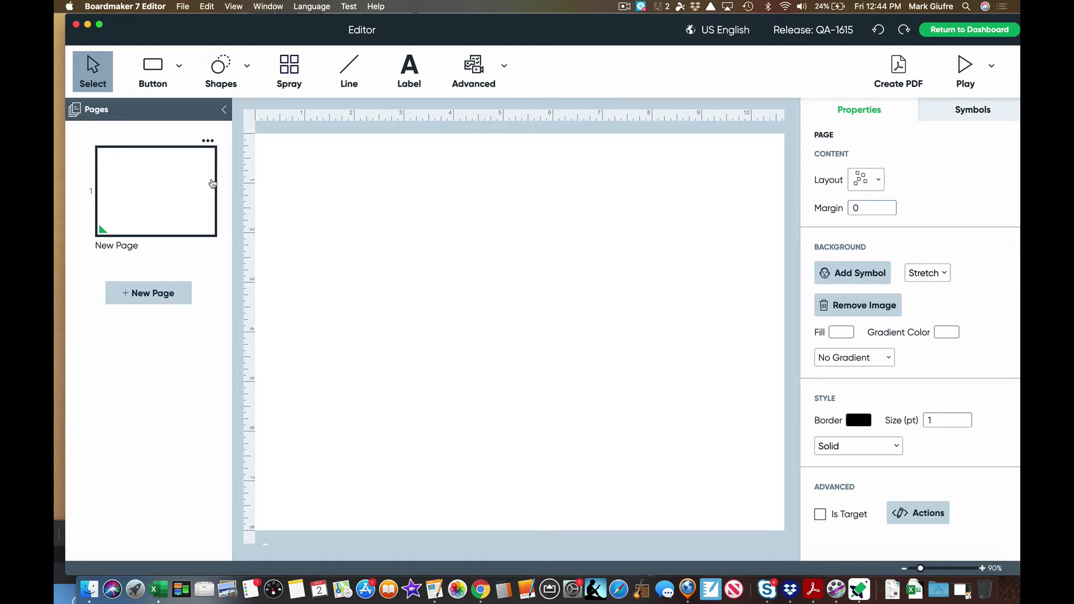
pyautogui.click(211, 143)
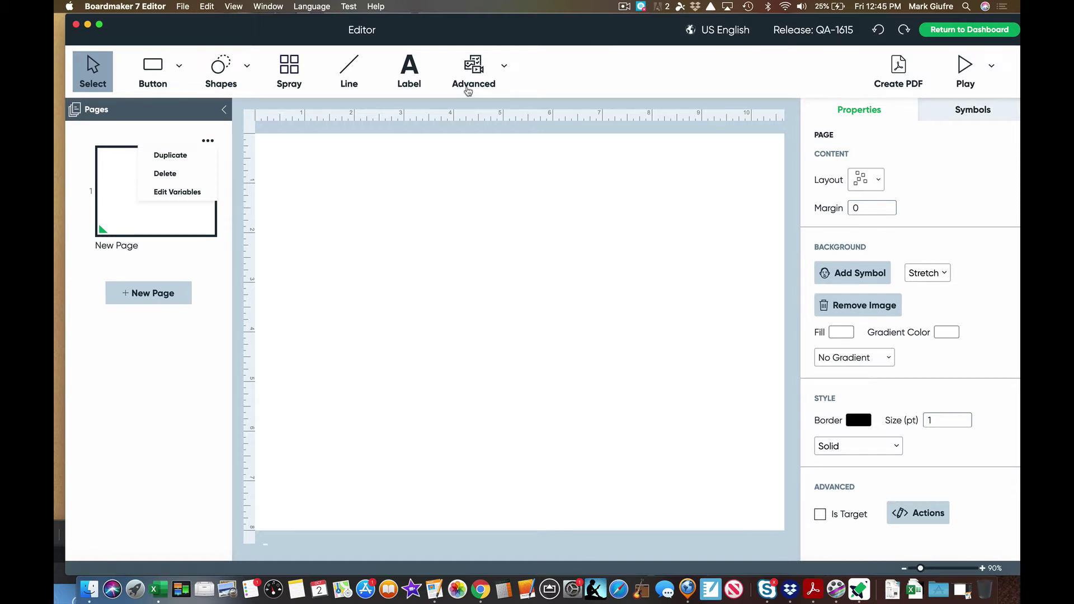
# Step: Draw a button at the page's top-left and spray it into a 2×2 grid of four buttons
pyautogui.click(153, 70)
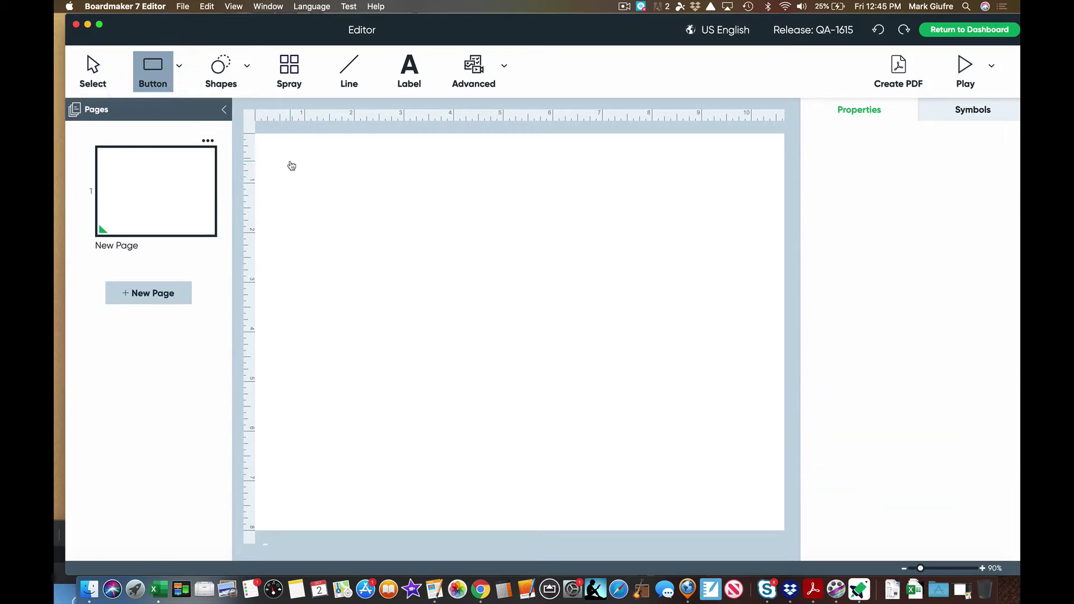
pyautogui.moveTo(291, 162)
pyautogui.mouseDown()
pyautogui.moveTo(475, 290)
pyautogui.moveTo(445, 276)
pyautogui.mouseUp()
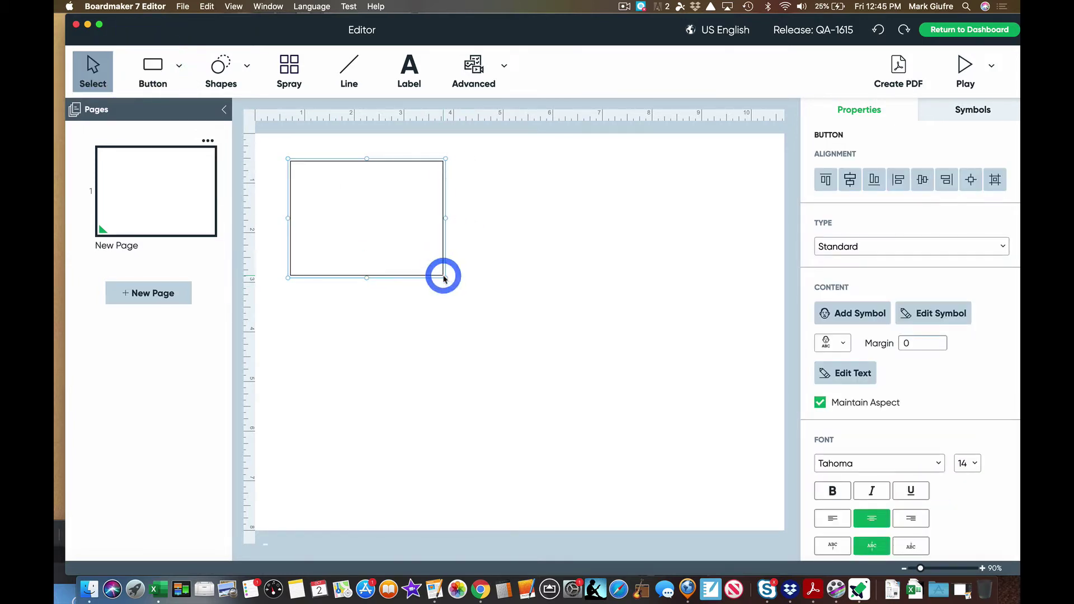
pyautogui.click(298, 83)
pyautogui.moveTo(367, 187)
pyautogui.mouseDown()
pyautogui.moveTo(552, 221)
pyautogui.moveTo(572, 298)
pyautogui.mouseUp()
pyautogui.click(673, 281)
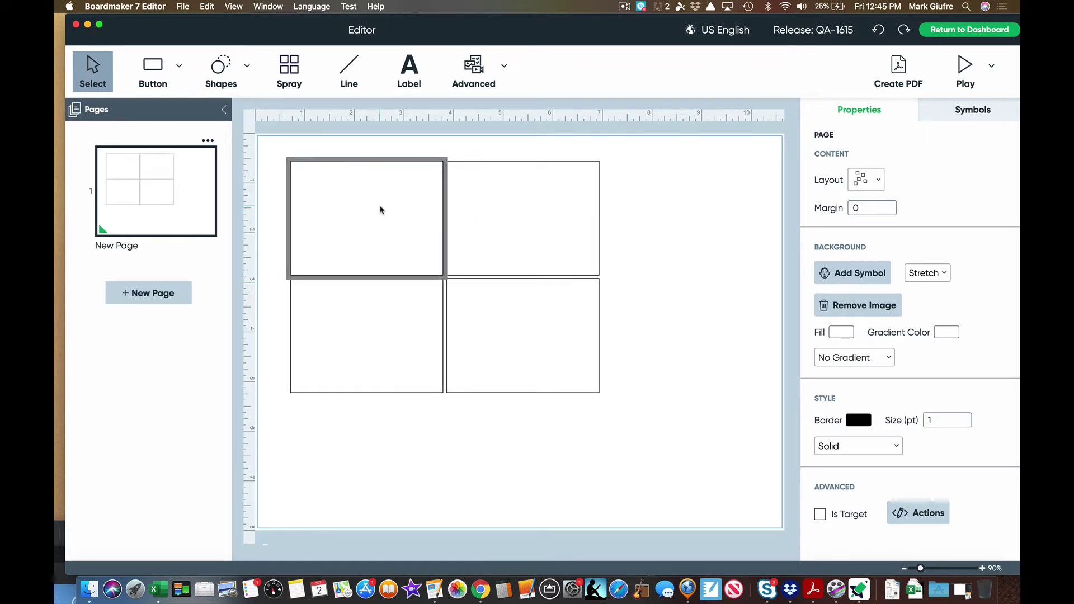
pyautogui.click(380, 210)
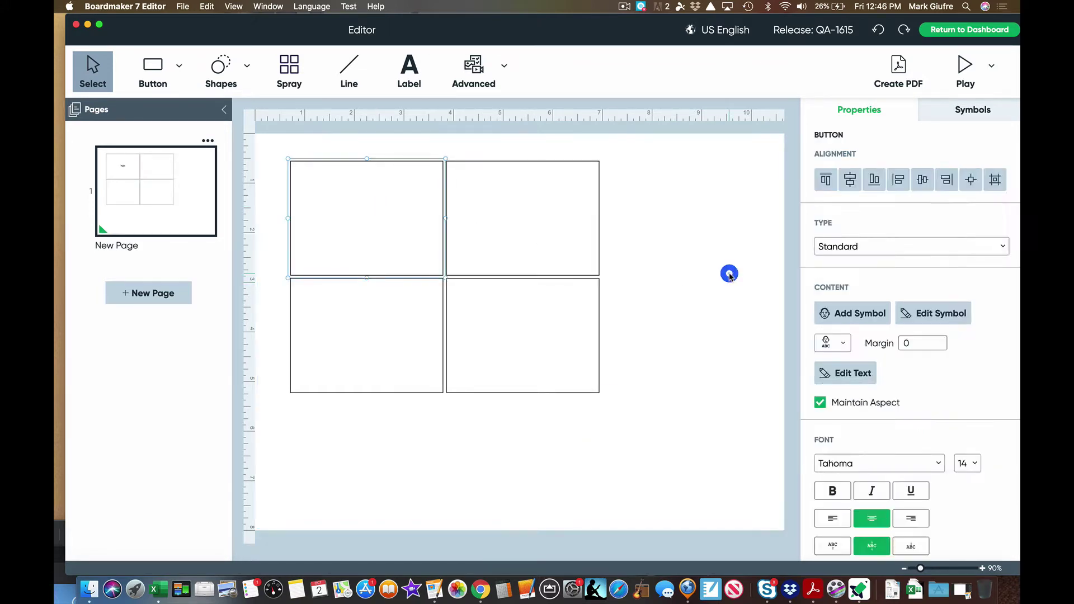
pyautogui.click(729, 272)
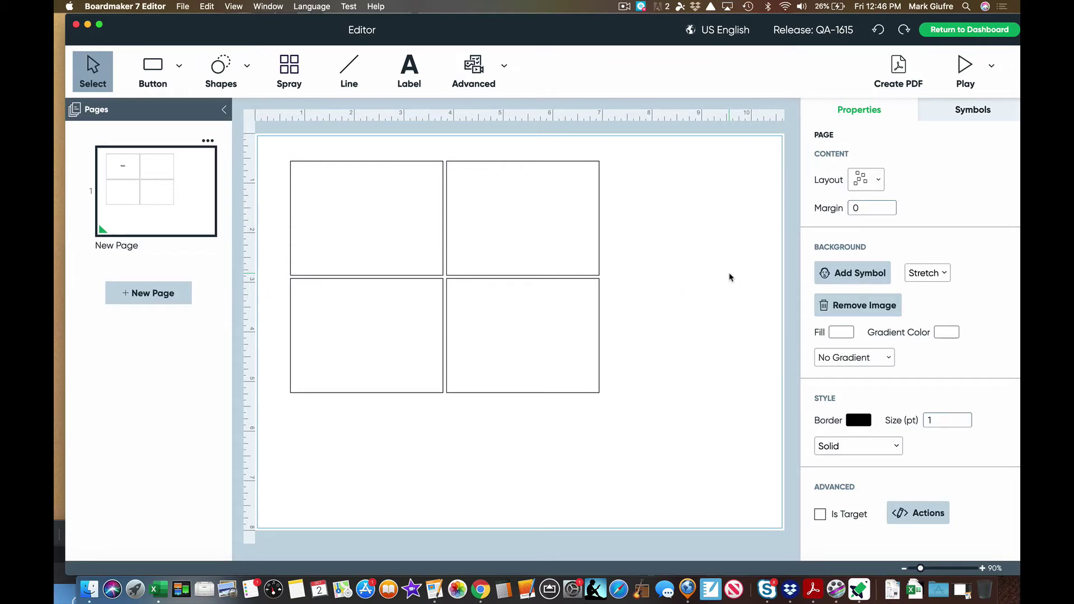
# Step: Label the top-left button Math and give it a matching Math symbol
pyautogui.click(353, 200)
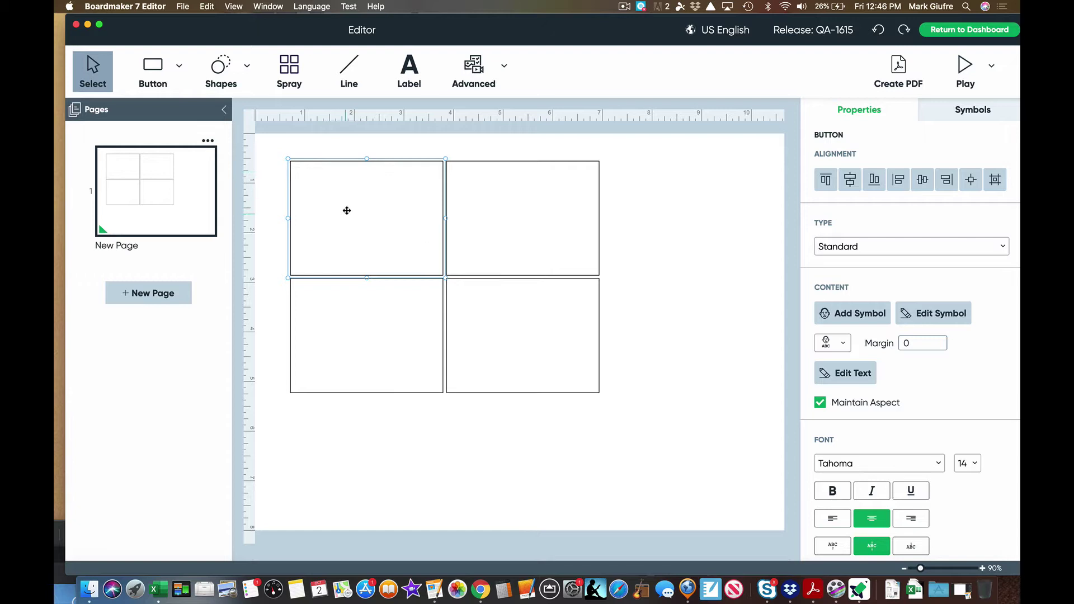
pyautogui.write('Math')
pyautogui.press('Return')
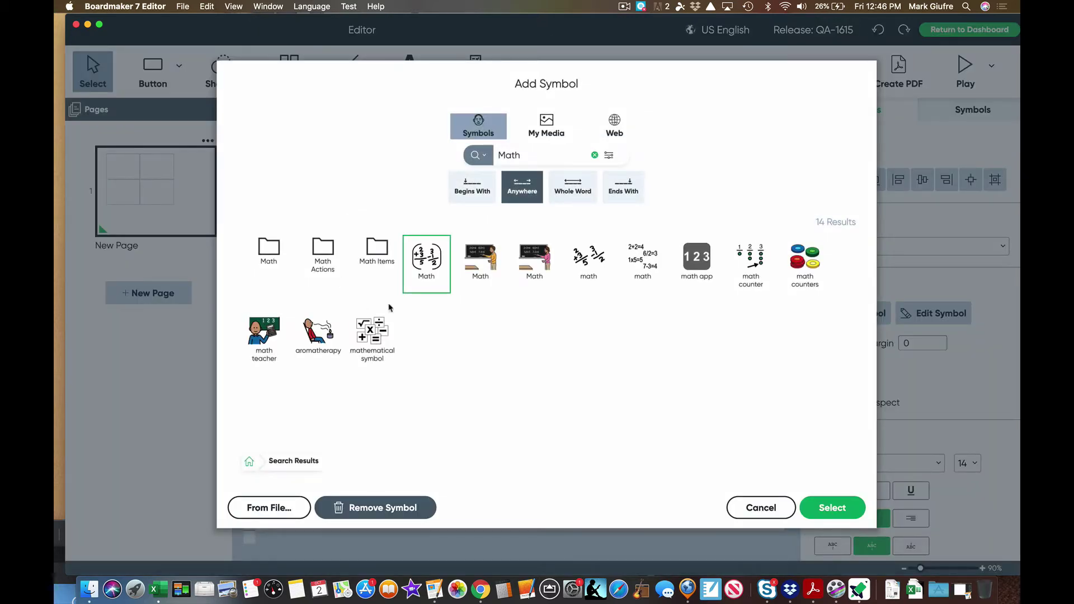
pyautogui.click(838, 512)
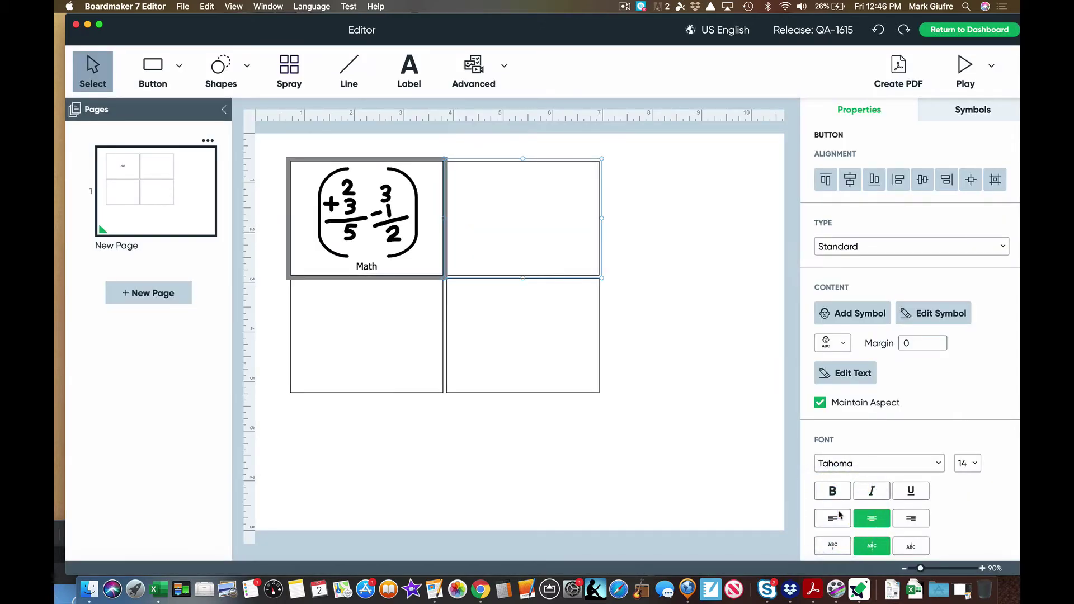
# Step: Label the top-right button Reading with the boy-reading symbol
pyautogui.click(580, 216)
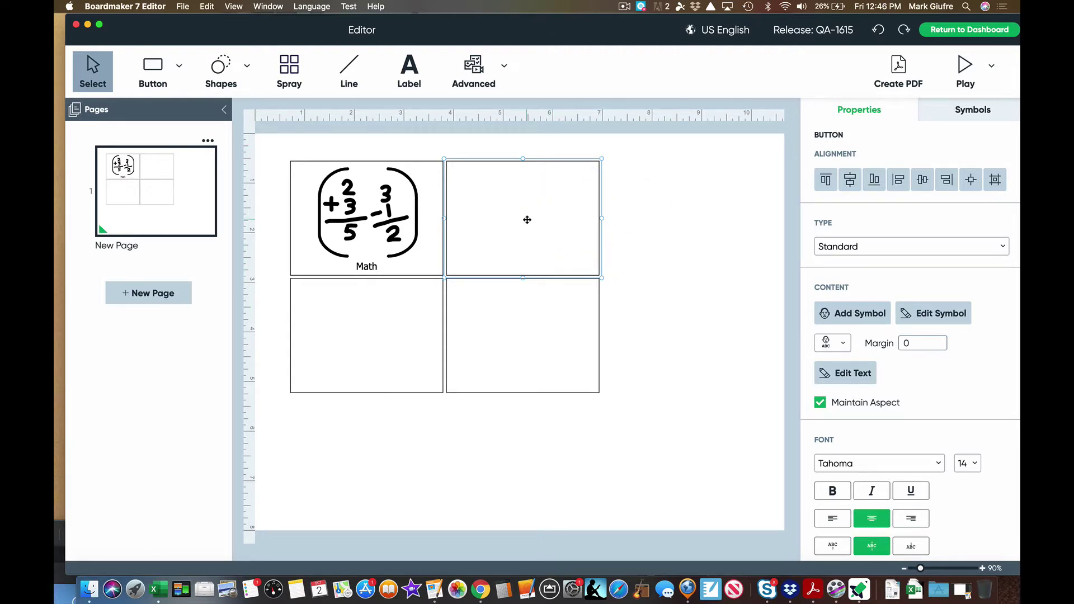
pyautogui.write('Reading')
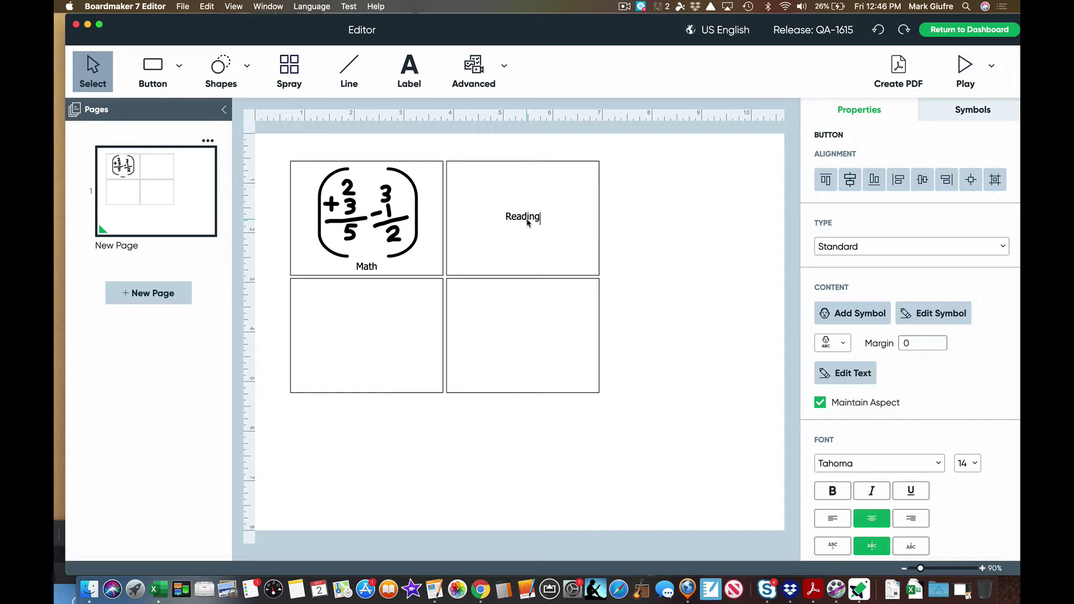
pyautogui.press('Return')
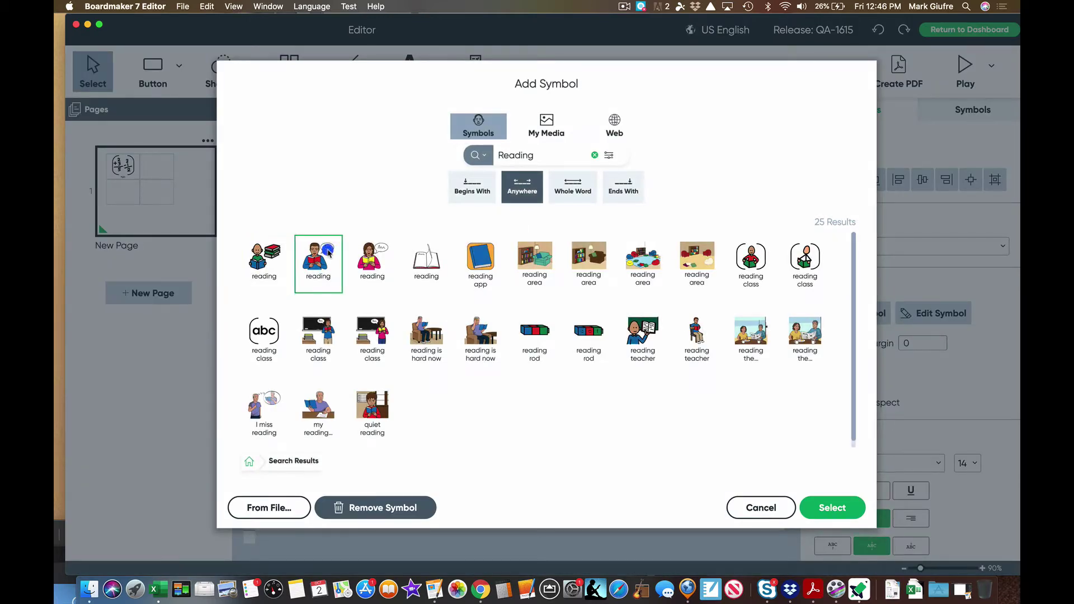
pyautogui.doubleClick(328, 251)
pyautogui.click(834, 503)
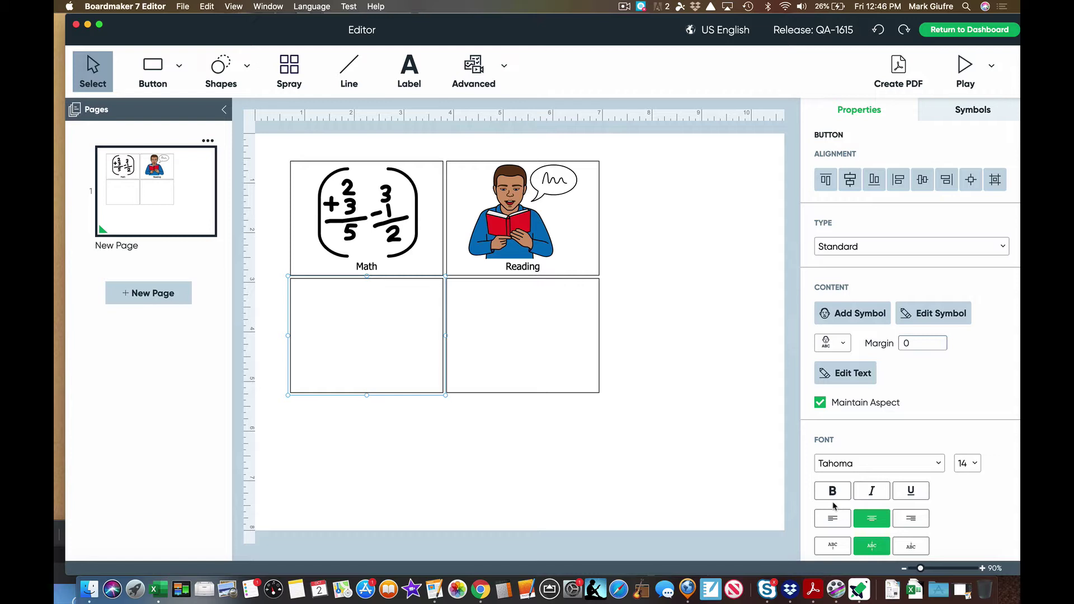
# Step: Label the next button Science and insert a Science image from the Web tab
pyautogui.click(410, 351)
pyautogui.write('Science')
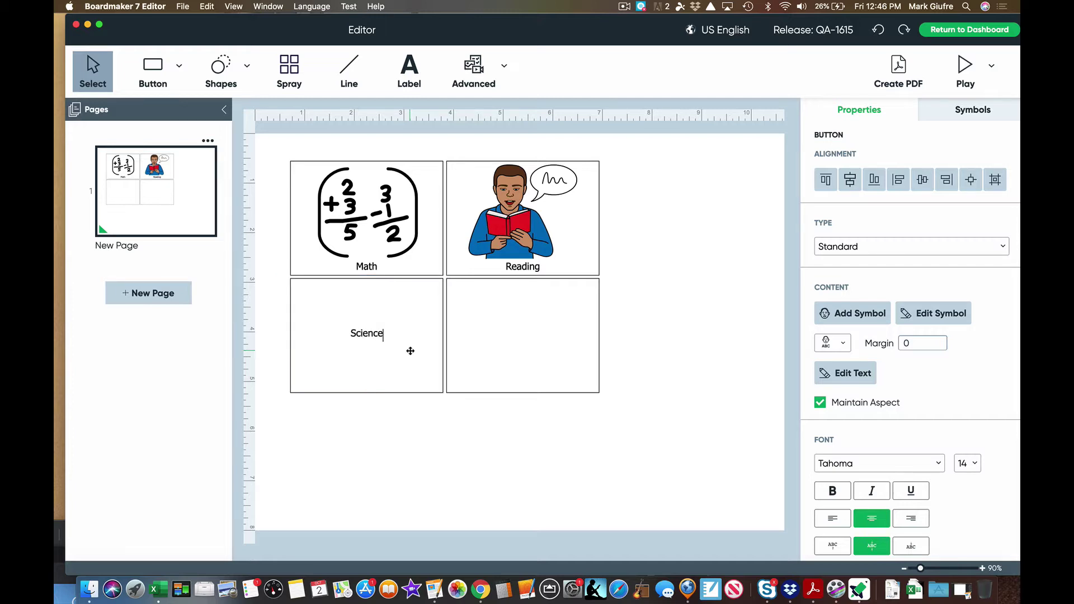
pyautogui.press('Return')
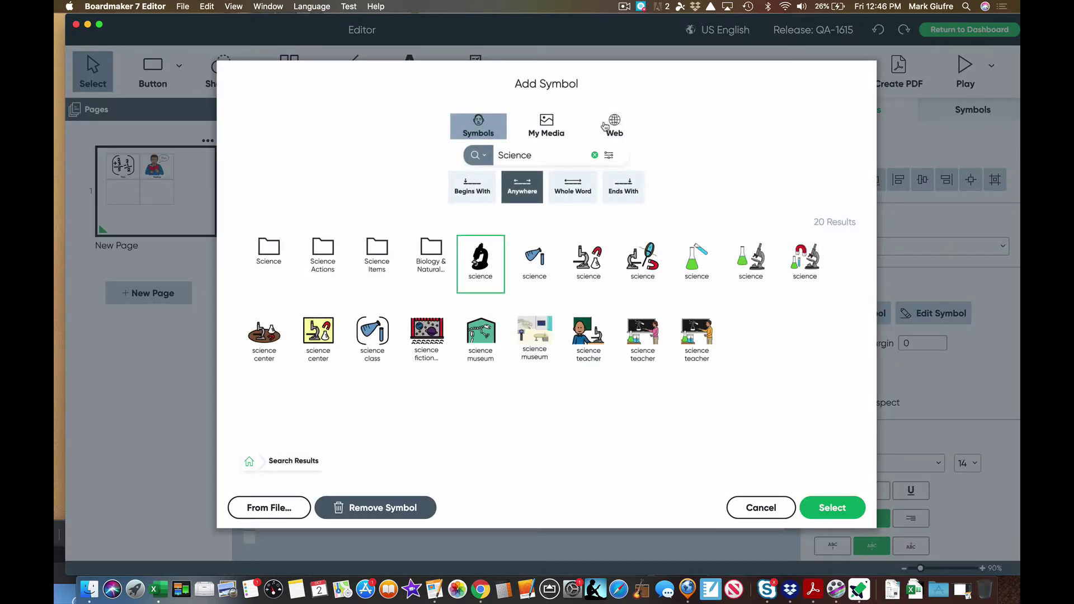
pyautogui.click(606, 124)
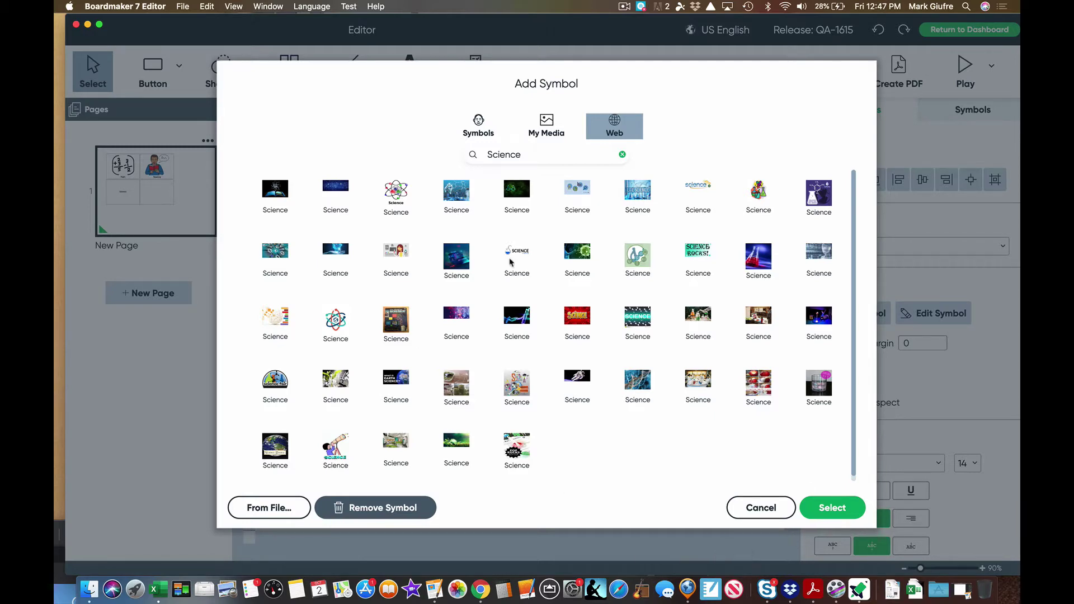
pyautogui.click(263, 242)
pyautogui.click(828, 504)
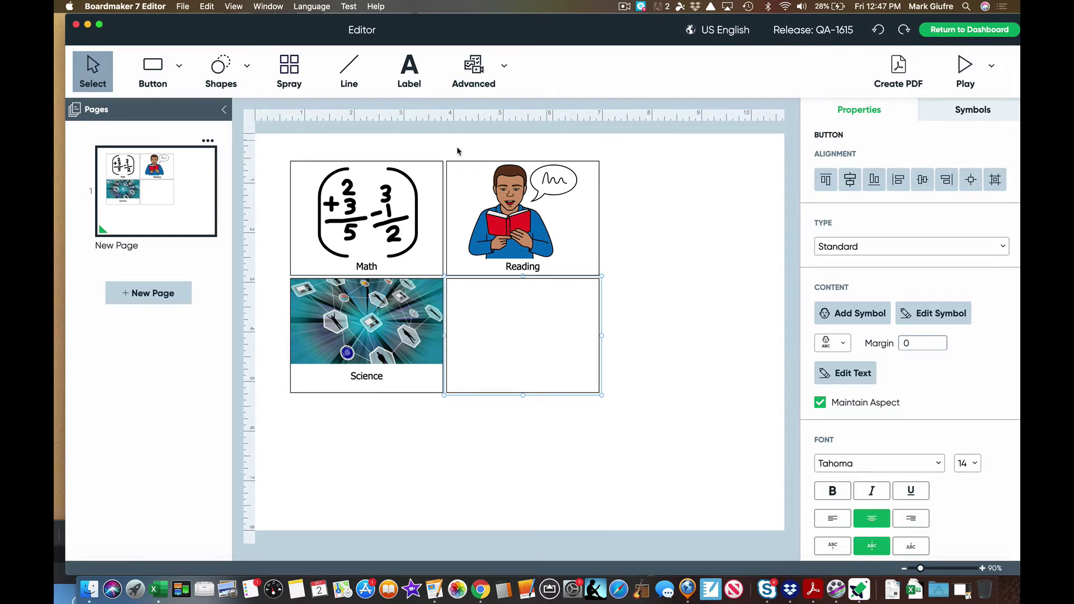
pyautogui.click(392, 163)
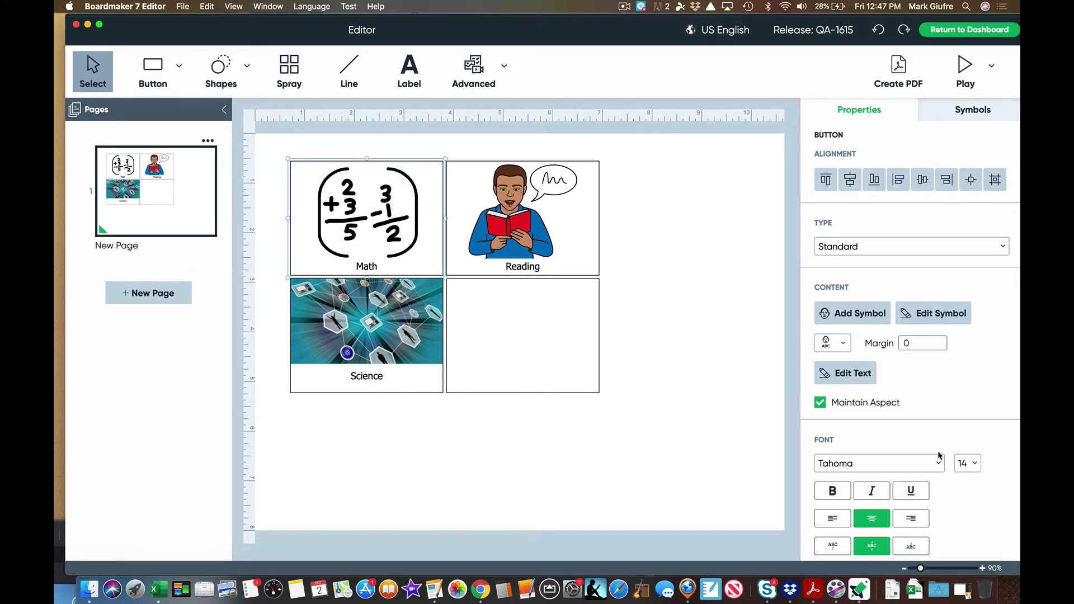
pyautogui.scroll(-6, 940, 456)
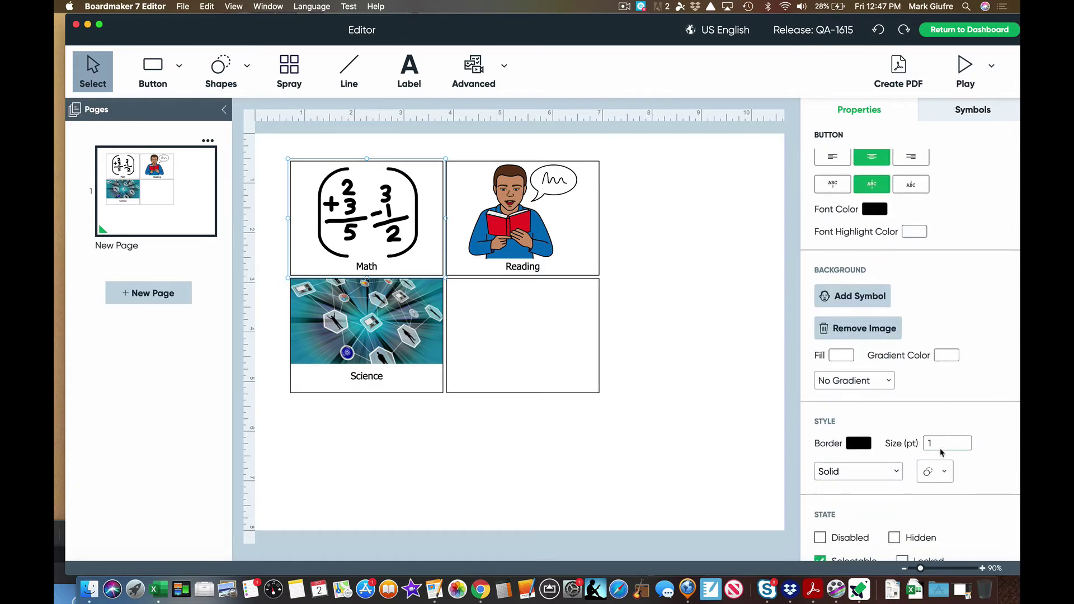
pyautogui.click(942, 445)
pyautogui.press('BackSpace')
pyautogui.write('9')
pyautogui.press('BackSpace')
pyautogui.write('8')
pyautogui.click(341, 244)
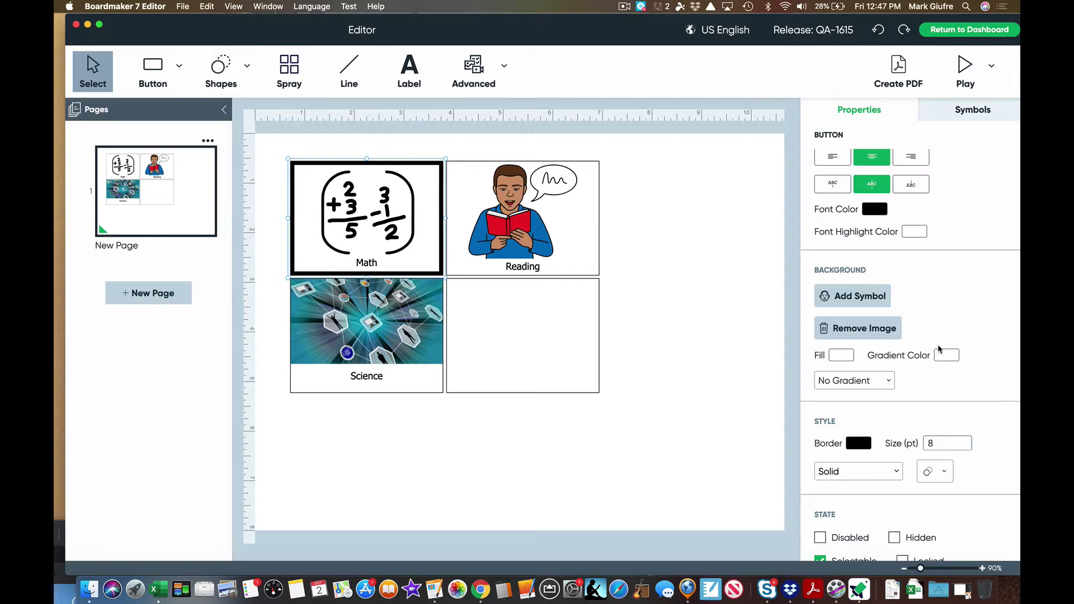
pyautogui.scroll(6, 934, 345)
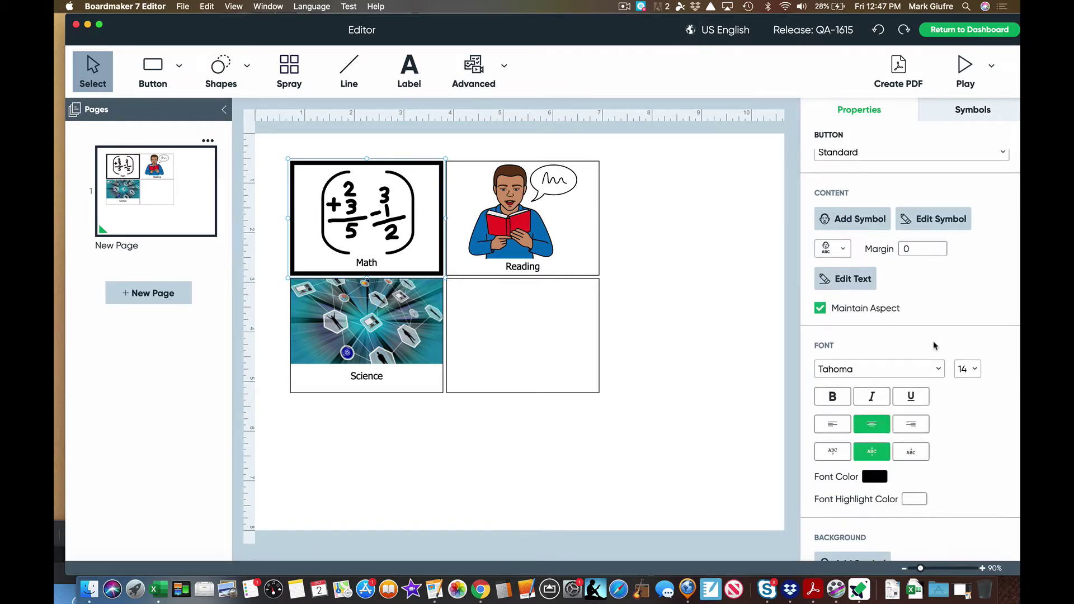
pyautogui.scroll(-8, 934, 342)
pyautogui.scroll(3, 934, 345)
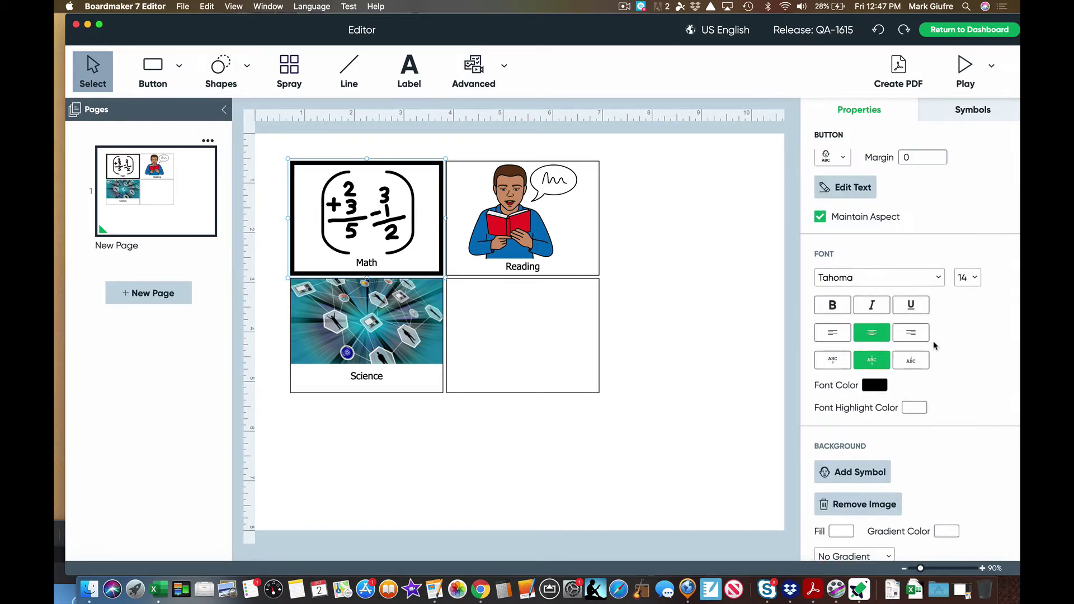
pyautogui.scroll(3, 934, 346)
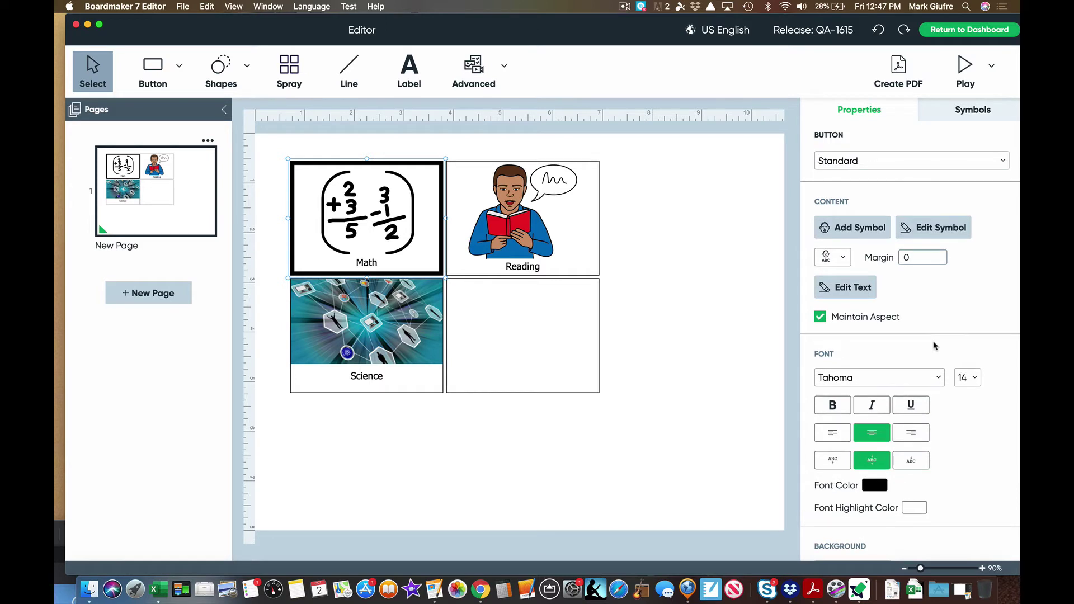
pyautogui.click(830, 259)
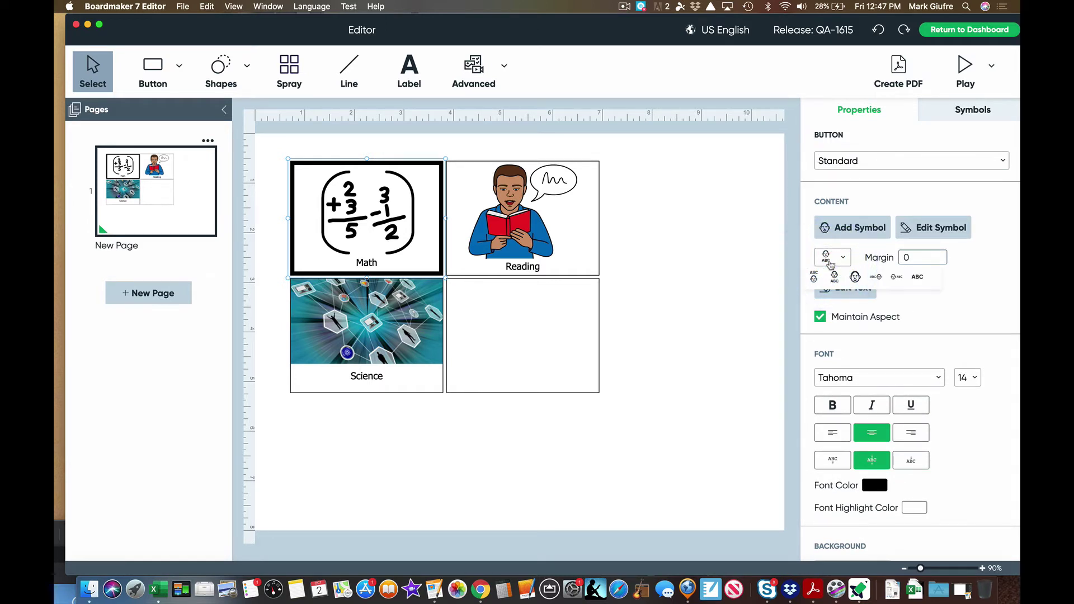
pyautogui.click(814, 283)
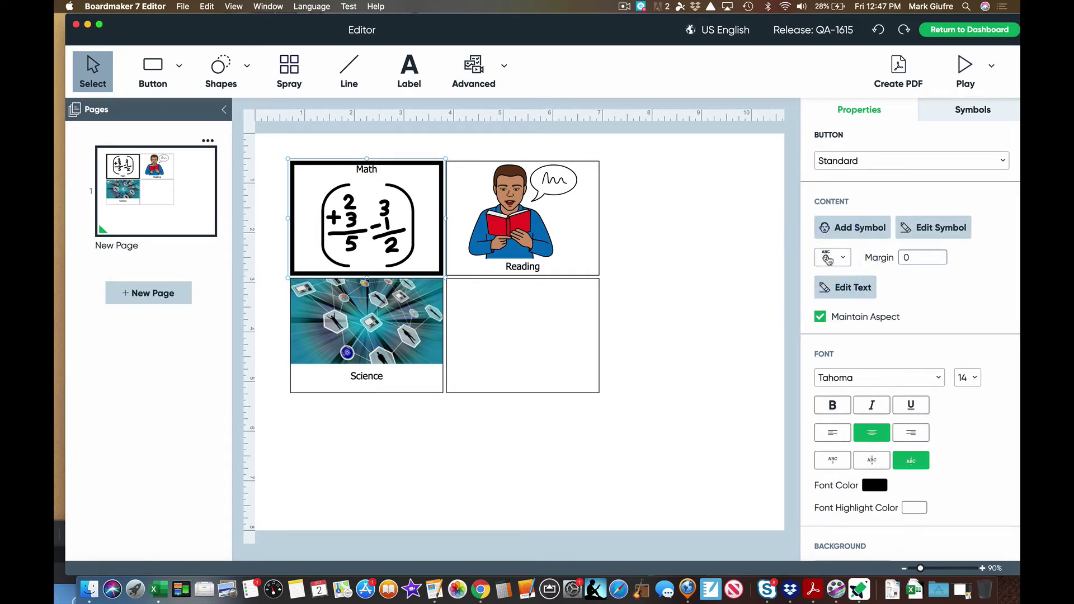
pyautogui.click(830, 258)
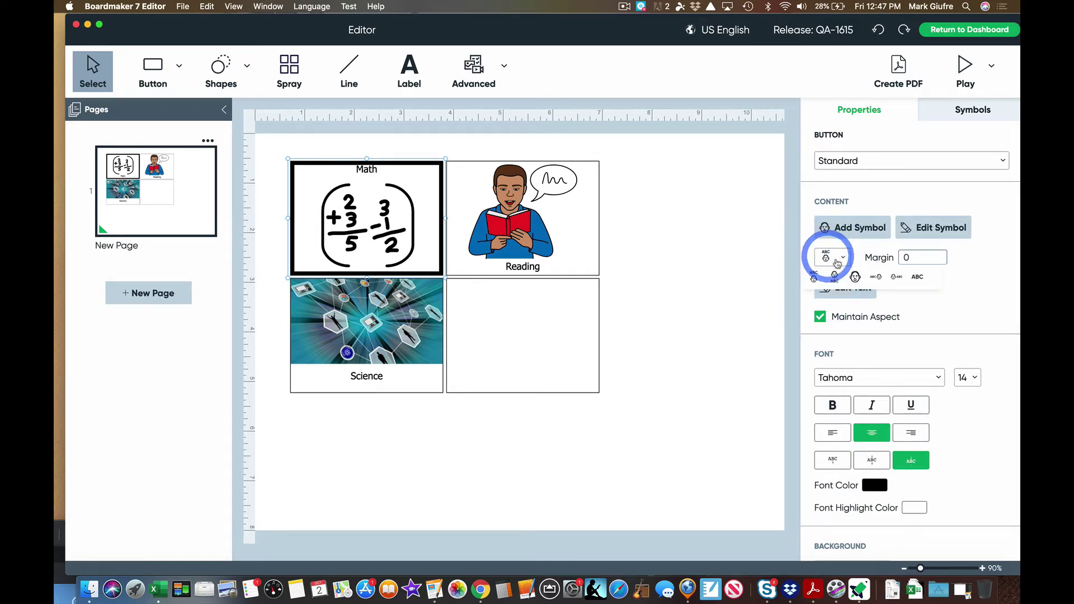
pyautogui.click(876, 277)
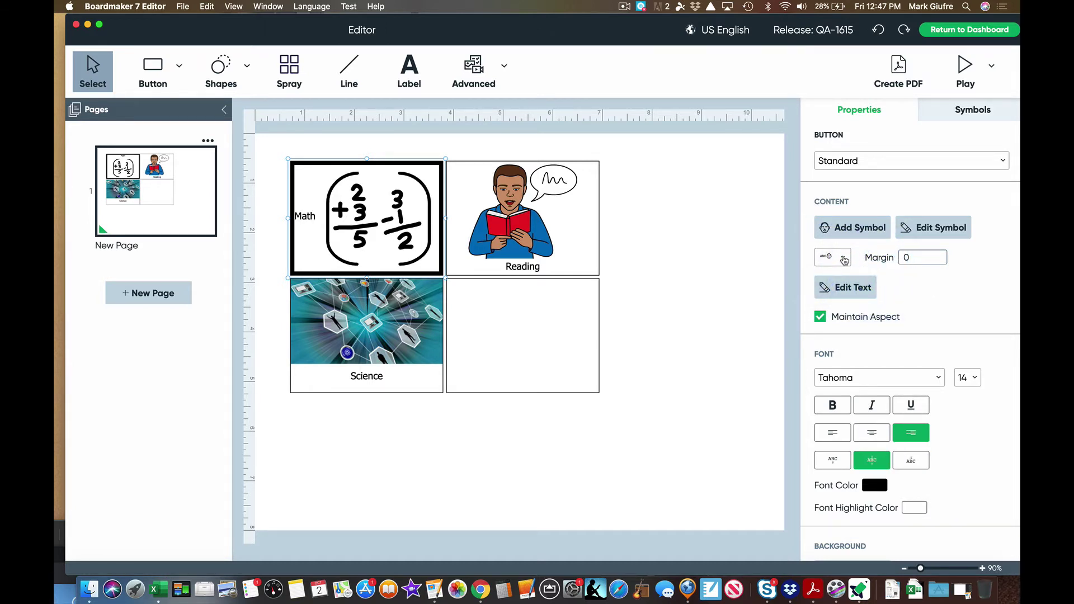
pyautogui.click(839, 257)
pyautogui.click(900, 281)
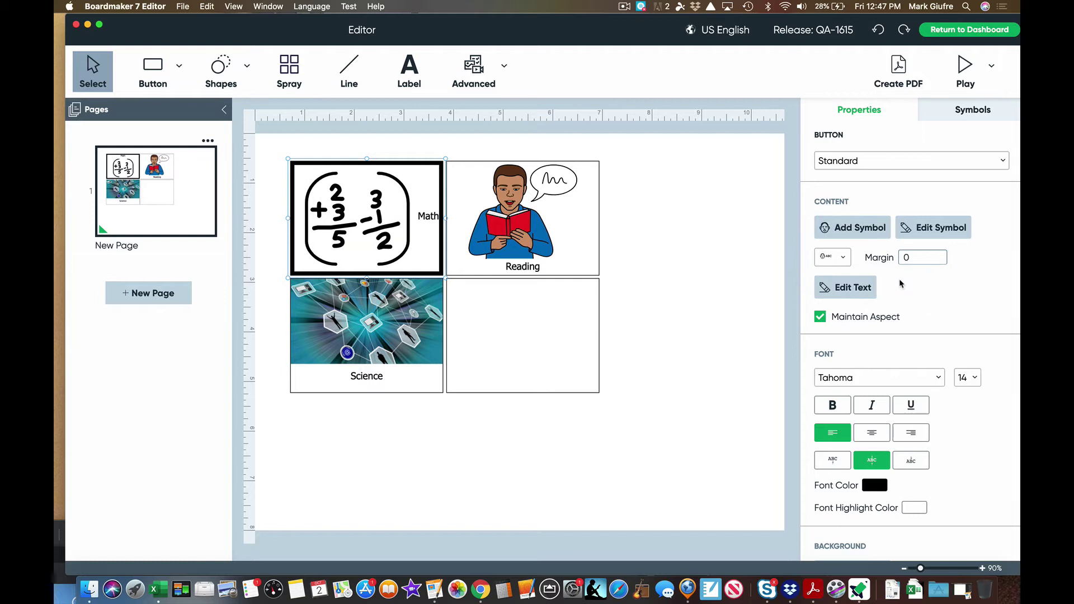
pyautogui.click(841, 259)
pyautogui.click(834, 276)
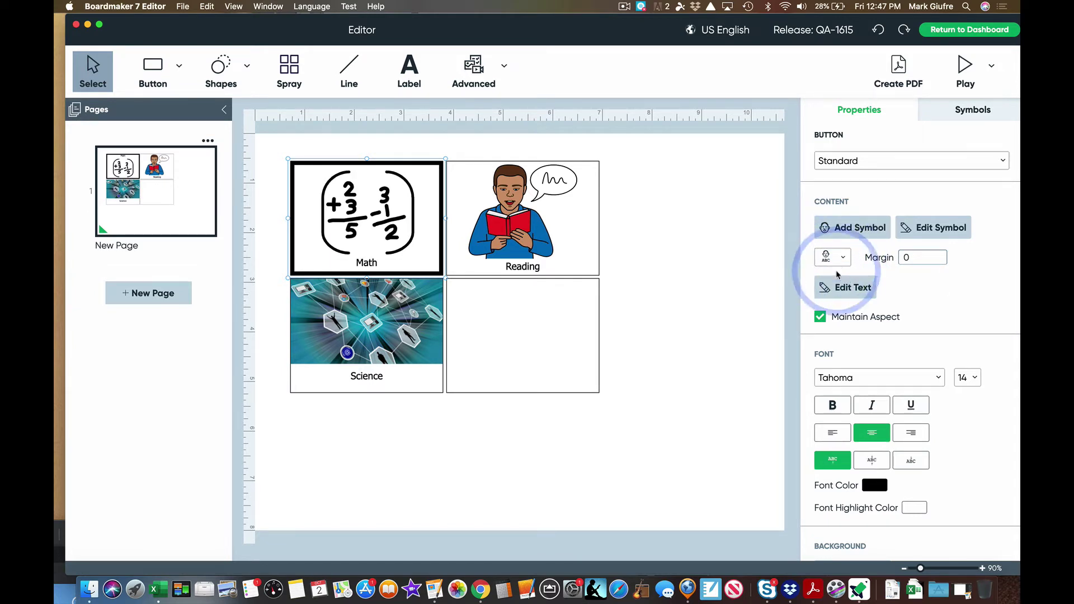
pyautogui.click(710, 207)
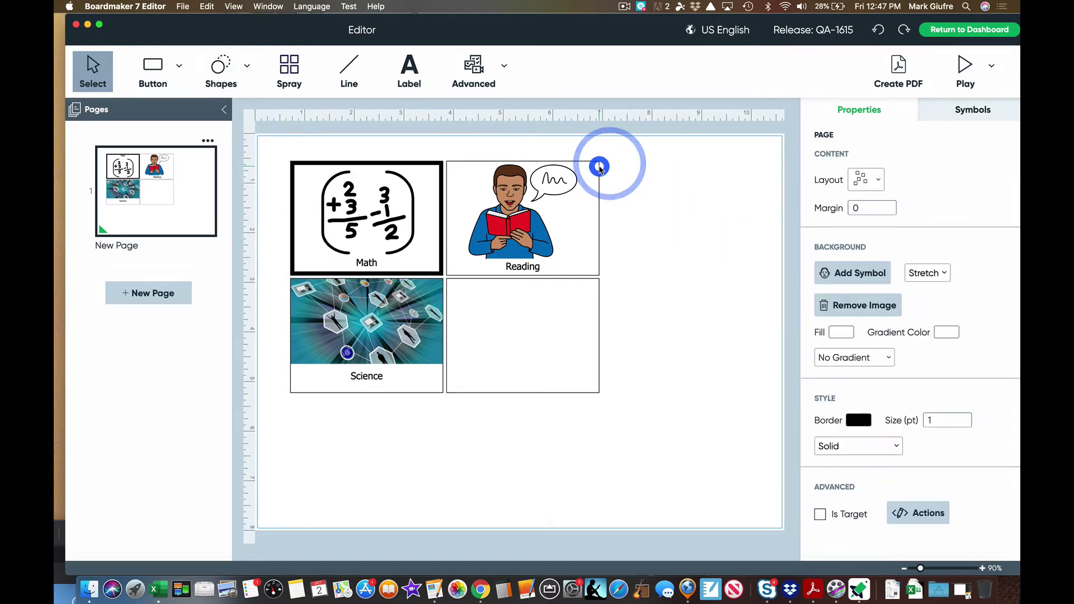
pyautogui.click(596, 171)
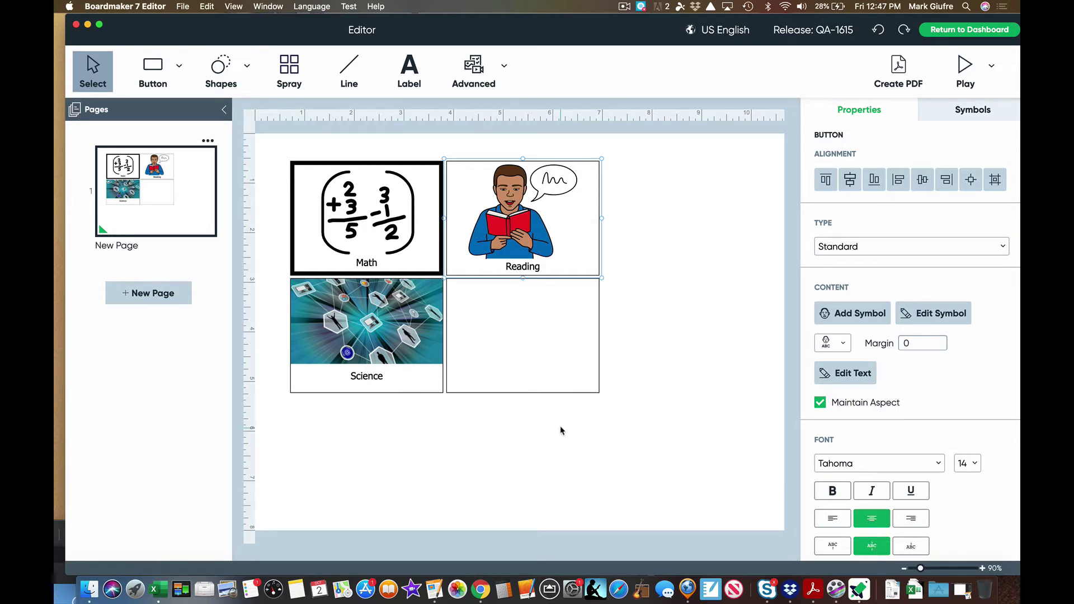
pyautogui.click(538, 361)
pyautogui.click(538, 362)
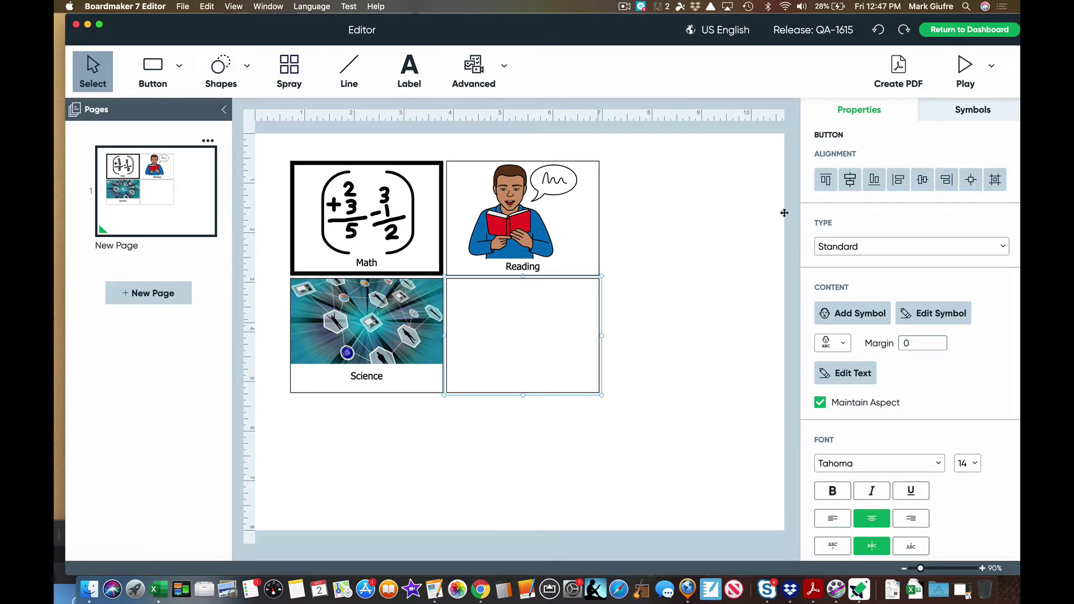
# Step: Search the symbol library for OT and drag the second result onto the bottom-right button
pyautogui.click(953, 114)
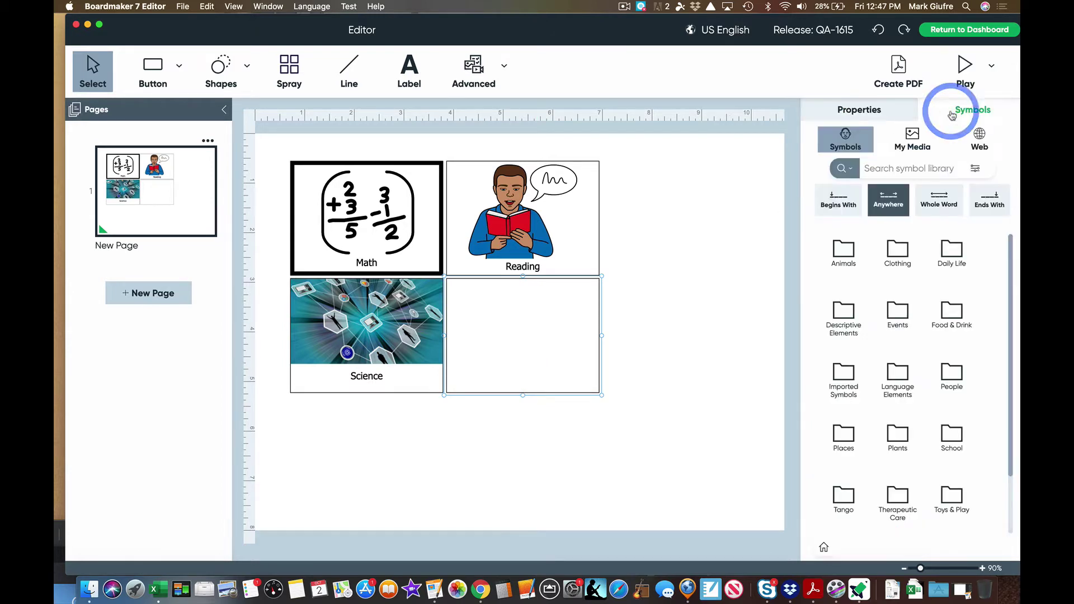
pyautogui.click(903, 170)
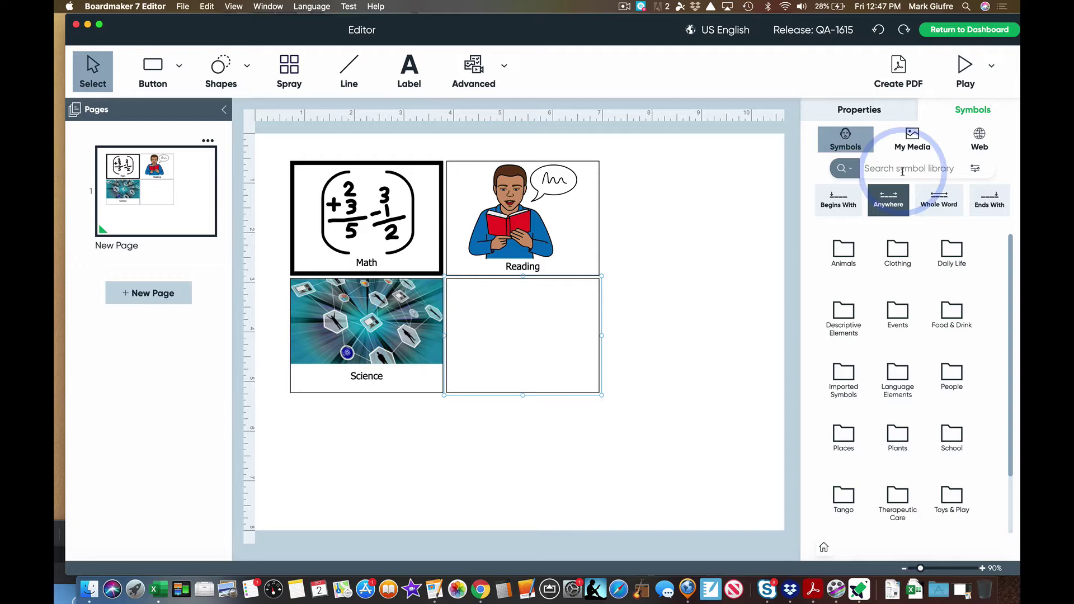
pyautogui.write('o')
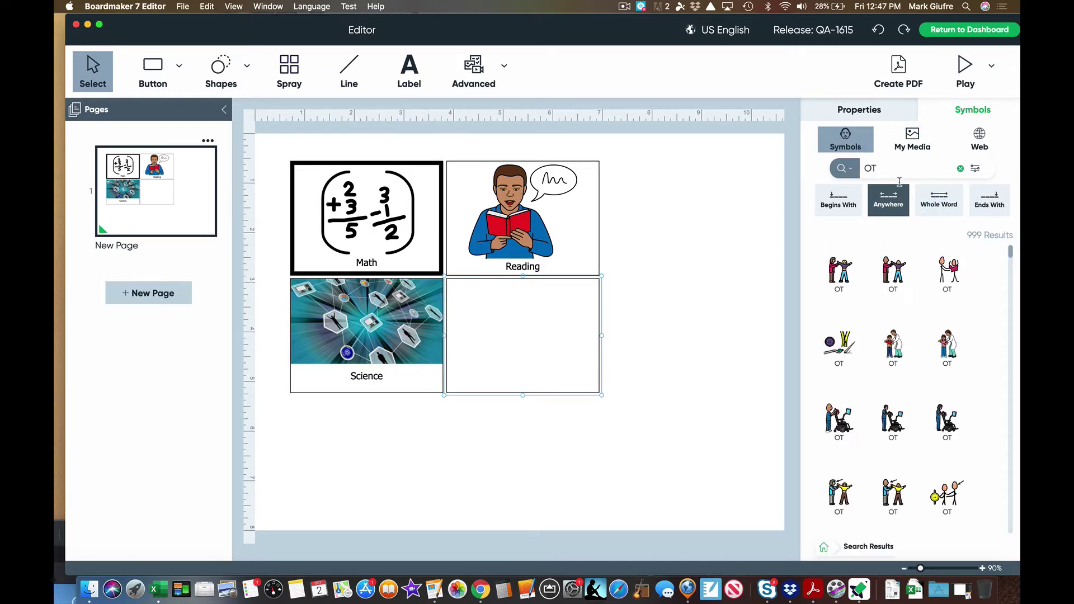
pyautogui.moveTo(893, 271); pyautogui.dragTo(473, 326)
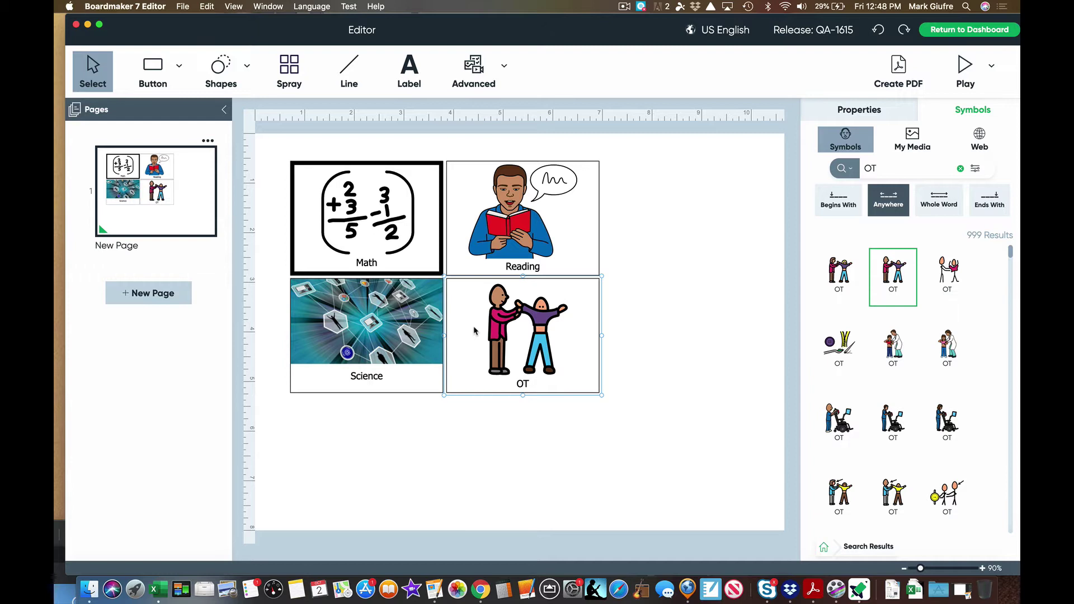
pyautogui.click(162, 76)
# Step: Draw a new empty button right of the grid and clear the OT symbol search
pyautogui.moveTo(615, 190); pyautogui.dragTo(777, 349)
pyautogui.click(960, 168)
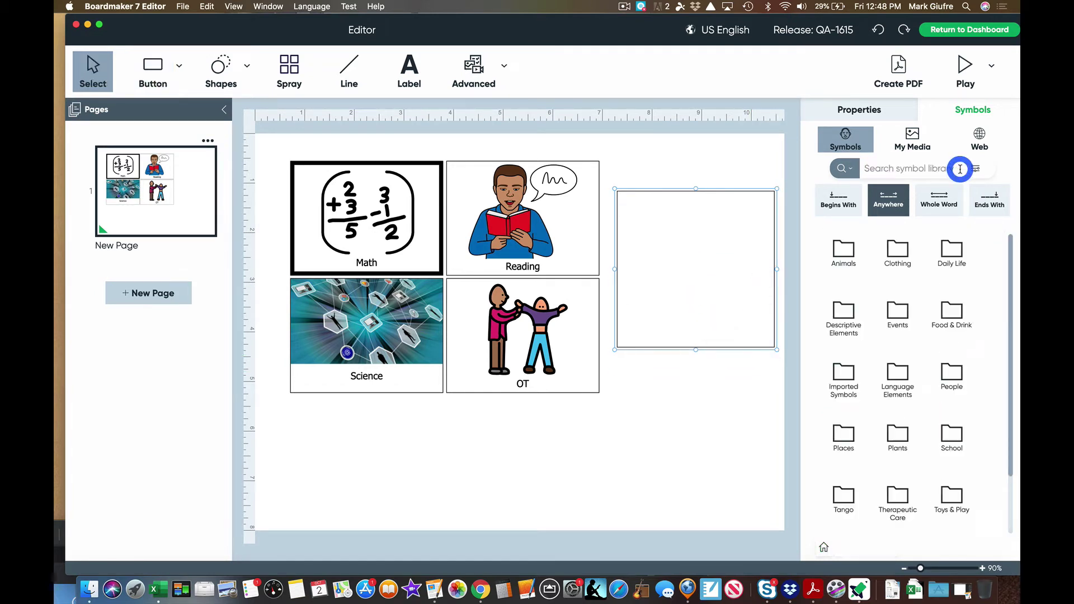
pyautogui.scroll(-3, 950, 361)
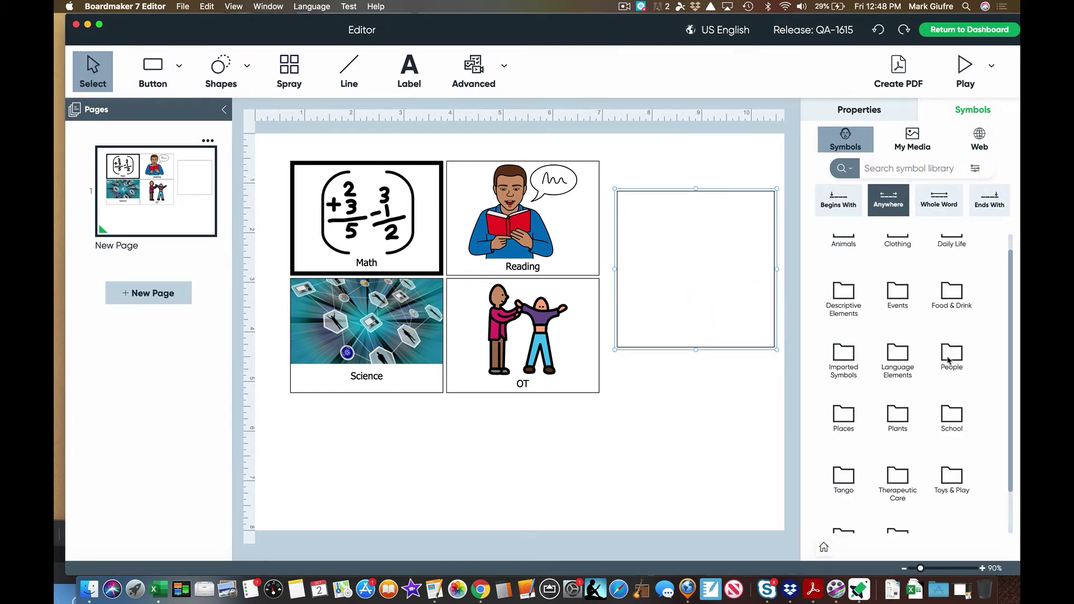
pyautogui.scroll(2, 950, 361)
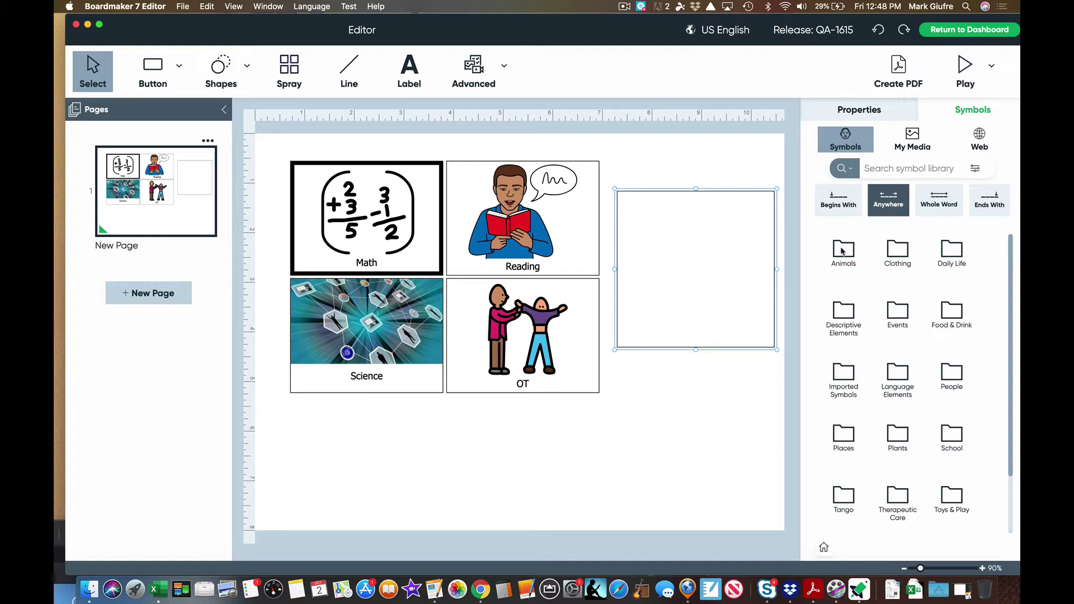
# Step: Browse the Clothing > Clothing Parts symbols, then return to the top-level categories
pyautogui.click(898, 255)
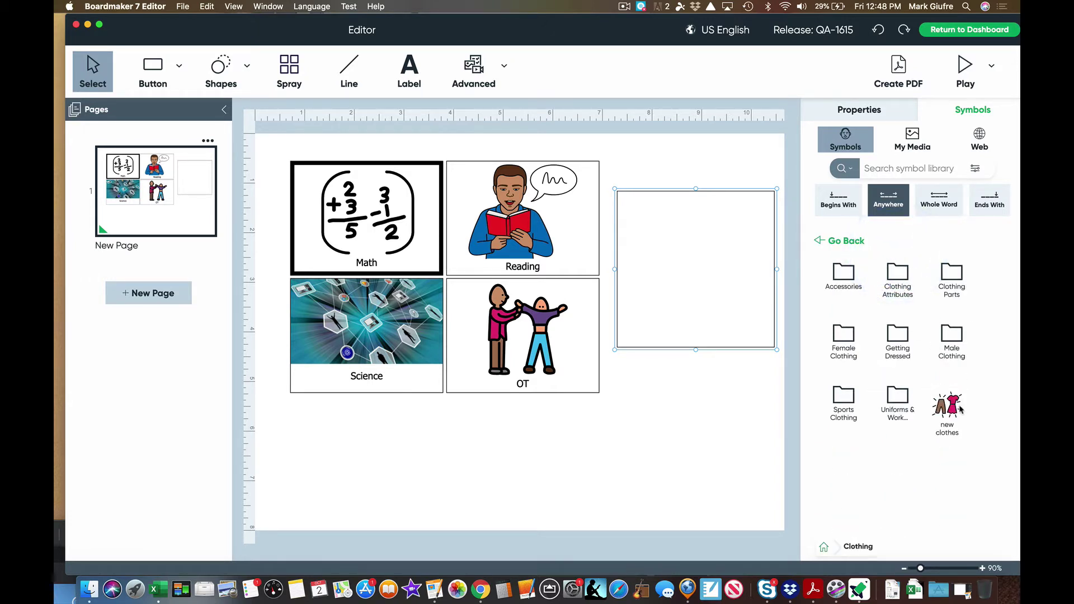
pyautogui.click(953, 274)
pyautogui.scroll(-5, 940, 396)
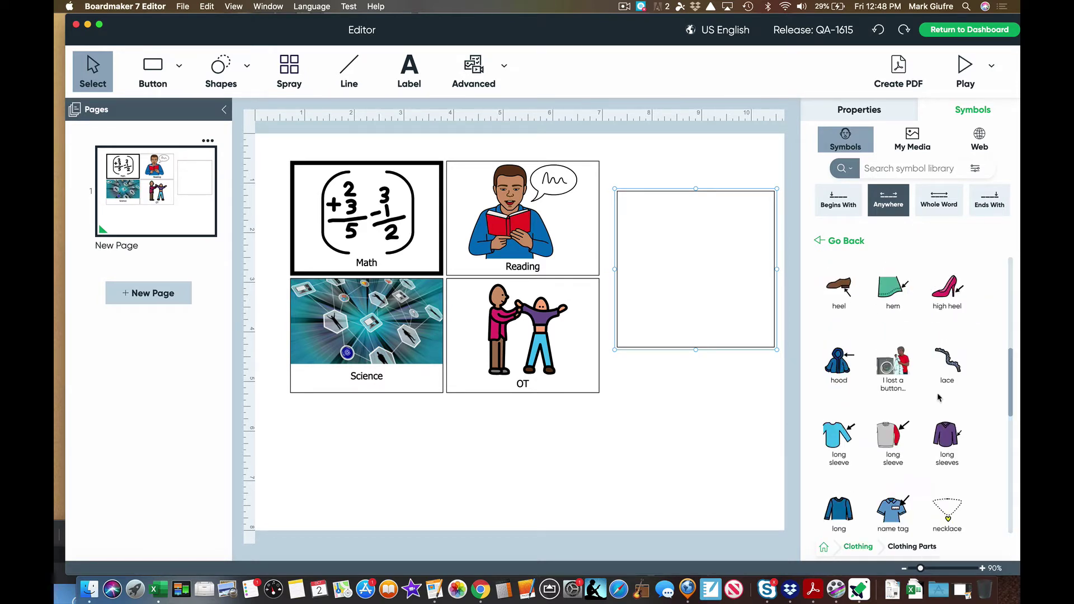
pyautogui.scroll(5, 940, 397)
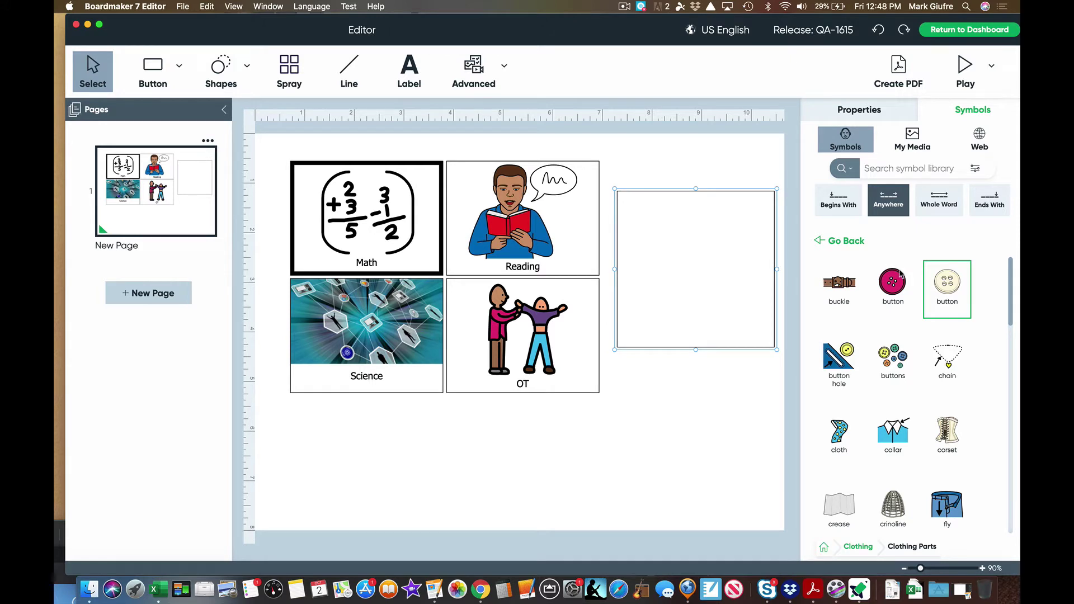
pyautogui.scroll(-1, 872, 263)
pyautogui.click(820, 241)
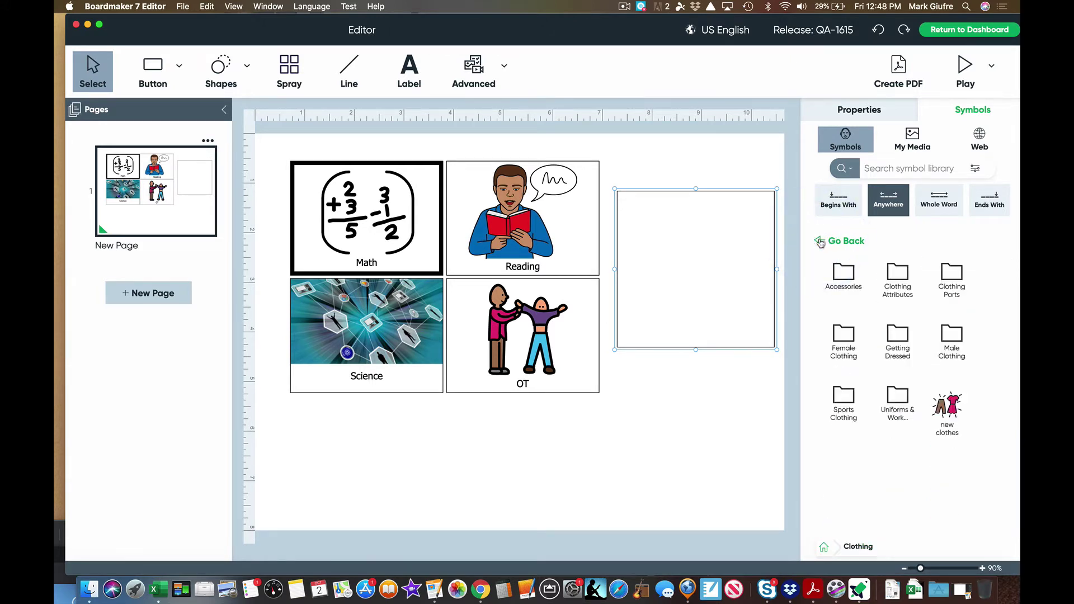
pyautogui.click(820, 241)
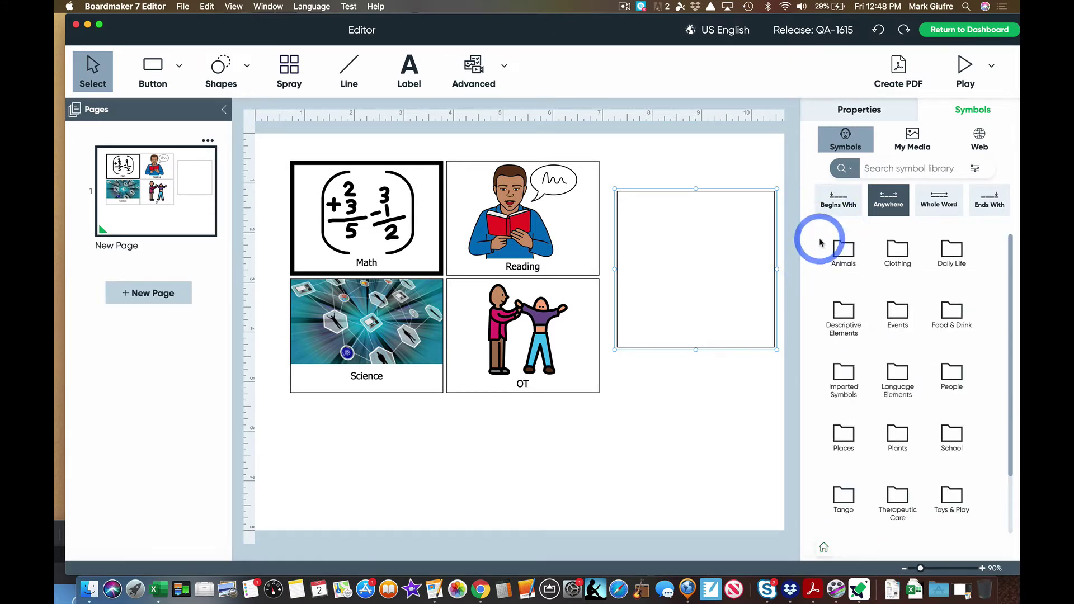
# Step: Search the symbol library for cat
pyautogui.click(911, 170)
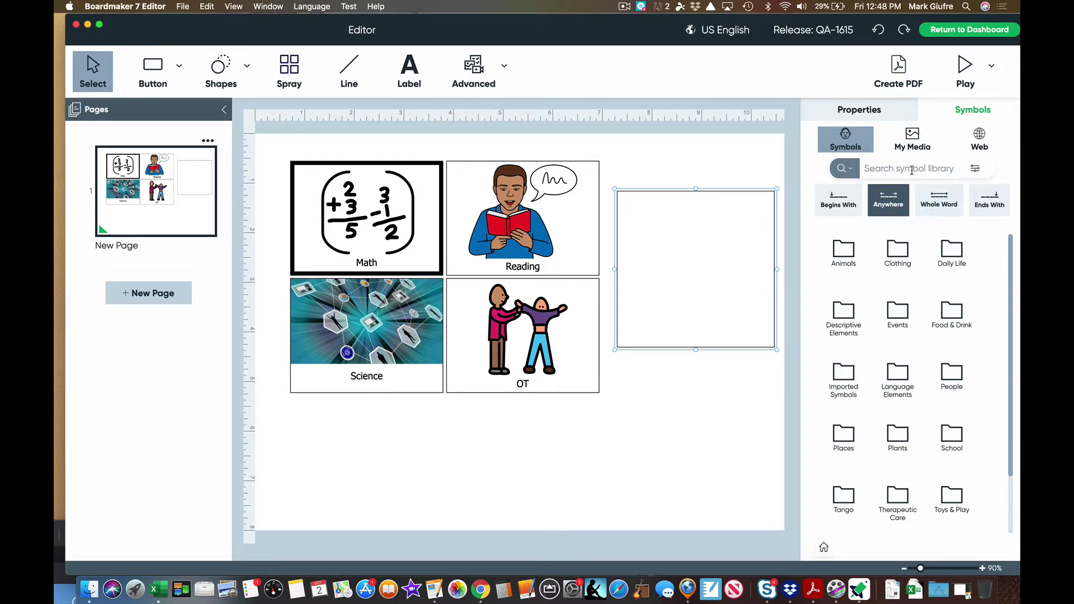
pyautogui.write('cat')
pyautogui.press('Return')
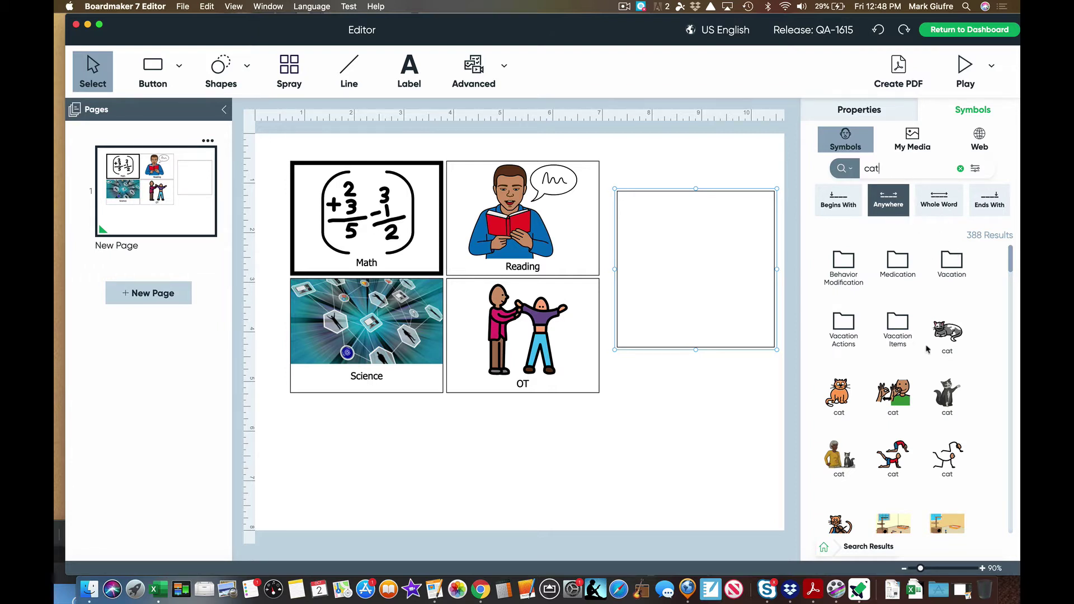
# Step: Compare Whole Word, Ends With and Contains matches, settling on Begins With (121 results)
pyautogui.click(947, 207)
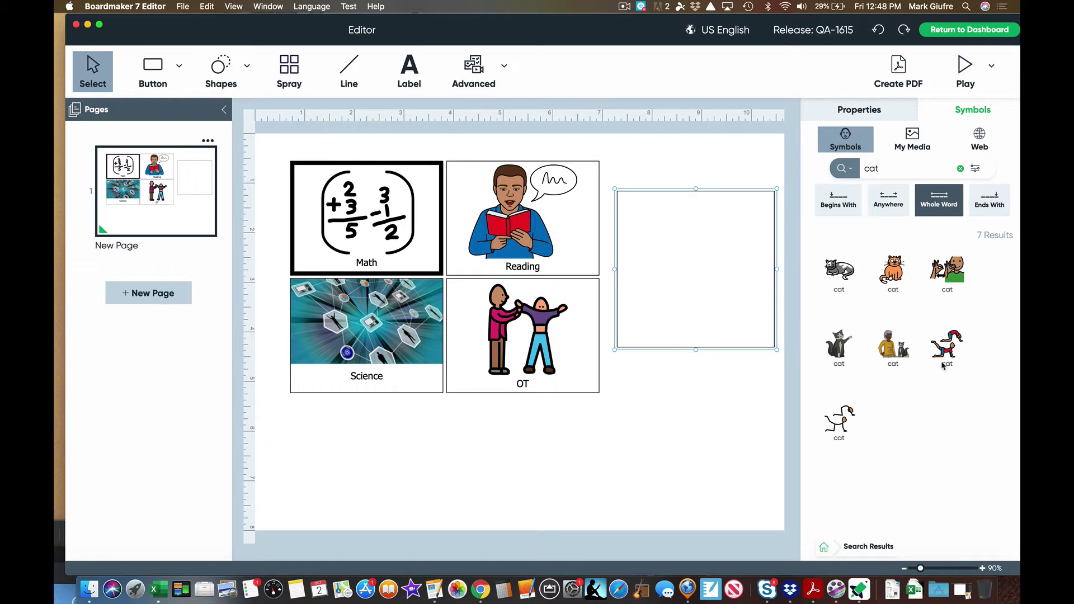
pyautogui.click(1005, 204)
pyautogui.scroll(-2, 920, 369)
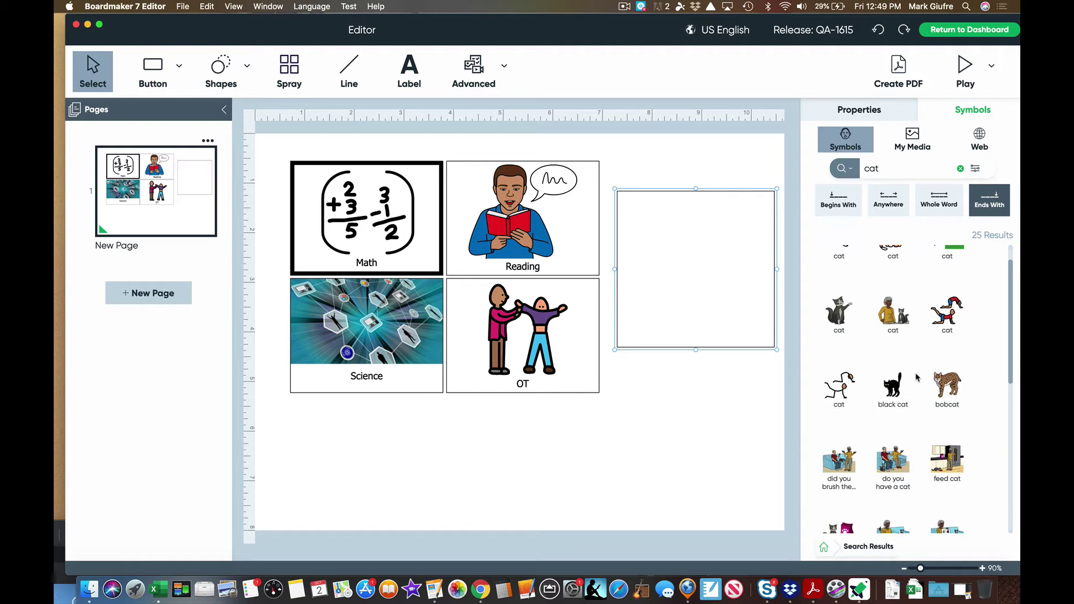
pyautogui.click(894, 212)
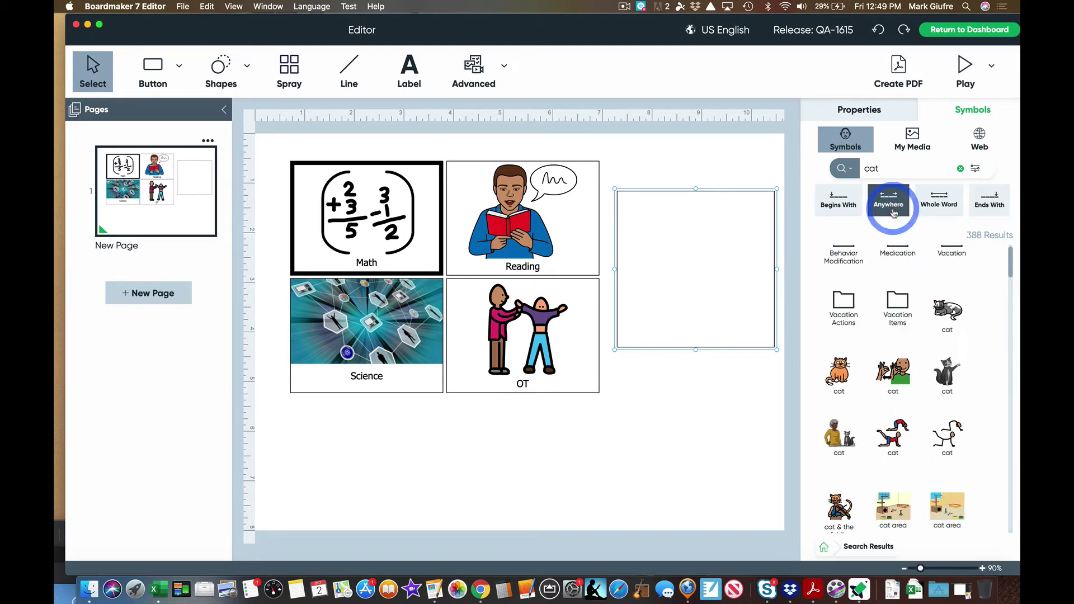
pyautogui.scroll(-5, 897, 367)
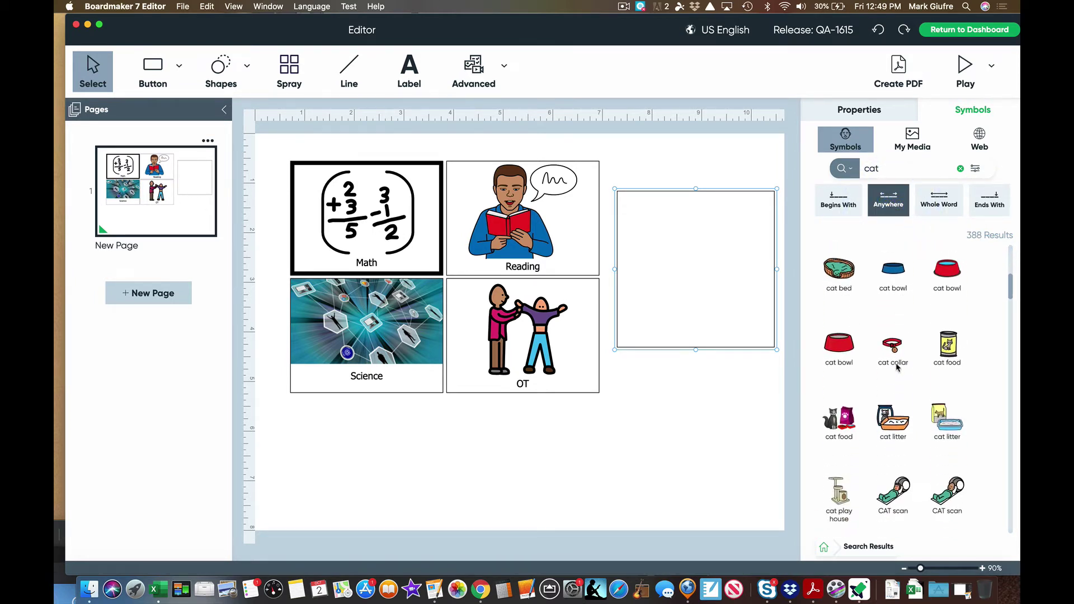
pyautogui.scroll(5, 897, 367)
pyautogui.click(849, 215)
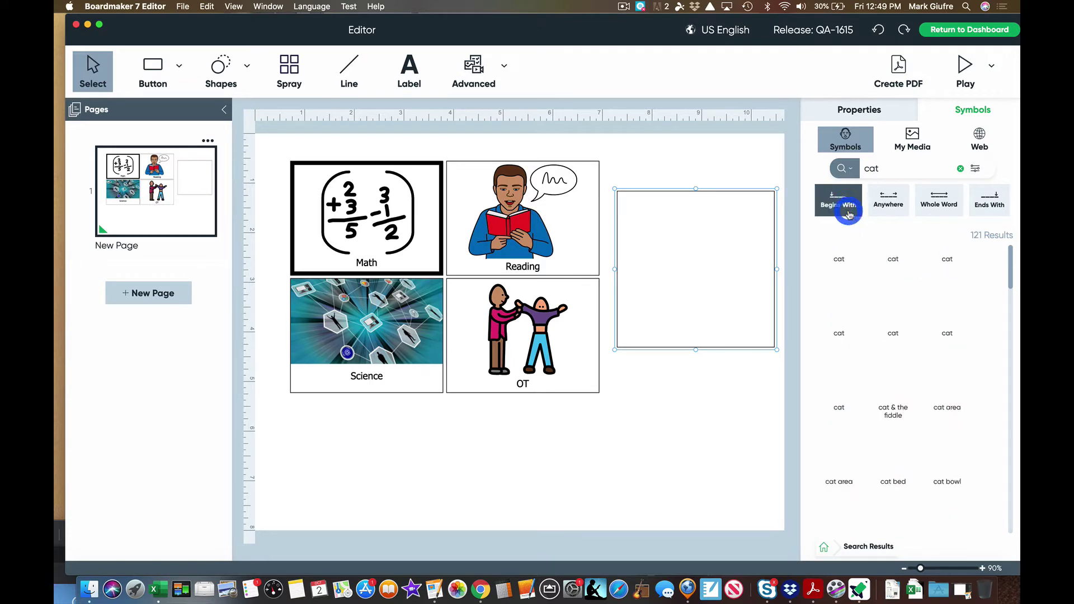
pyautogui.scroll(-3, 910, 385)
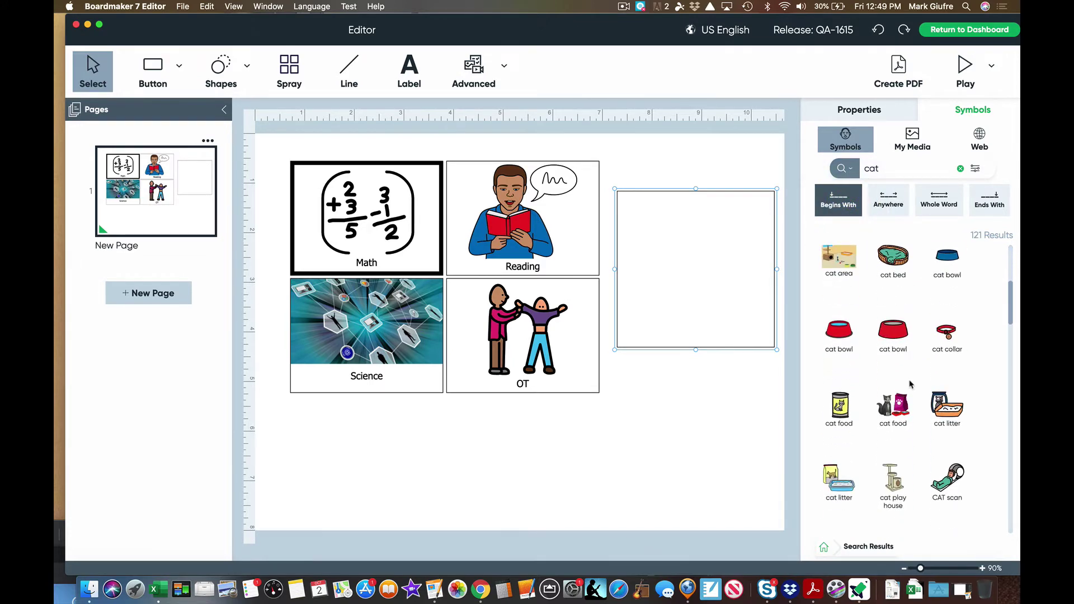
pyautogui.scroll(5, 911, 384)
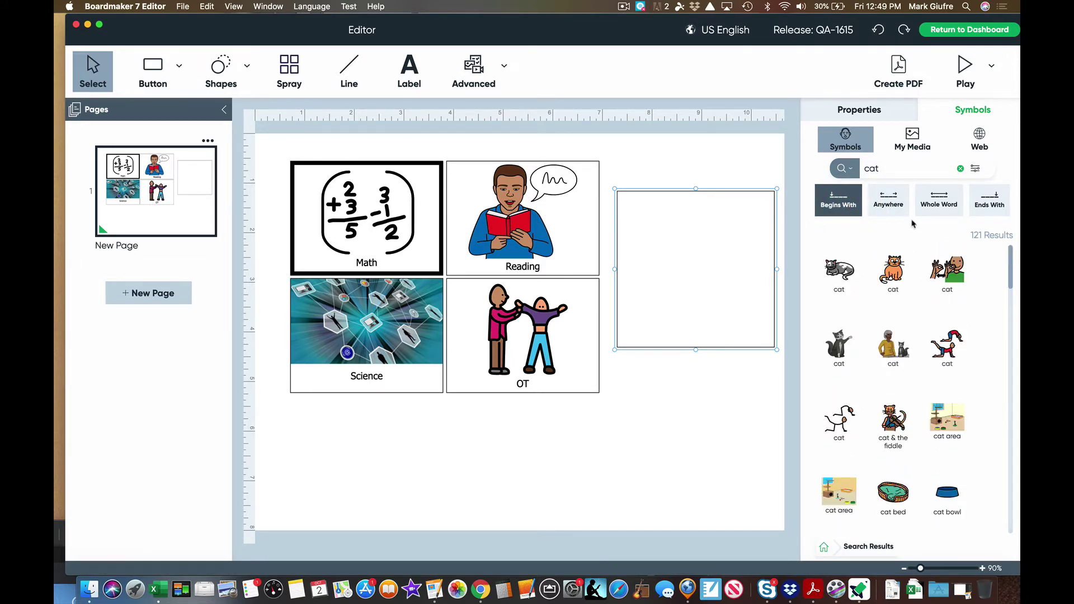
# Step: Replace the search term with house, check the search modes, and deselect the empty button
pyautogui.doubleClick(894, 172)
pyautogui.write('house')
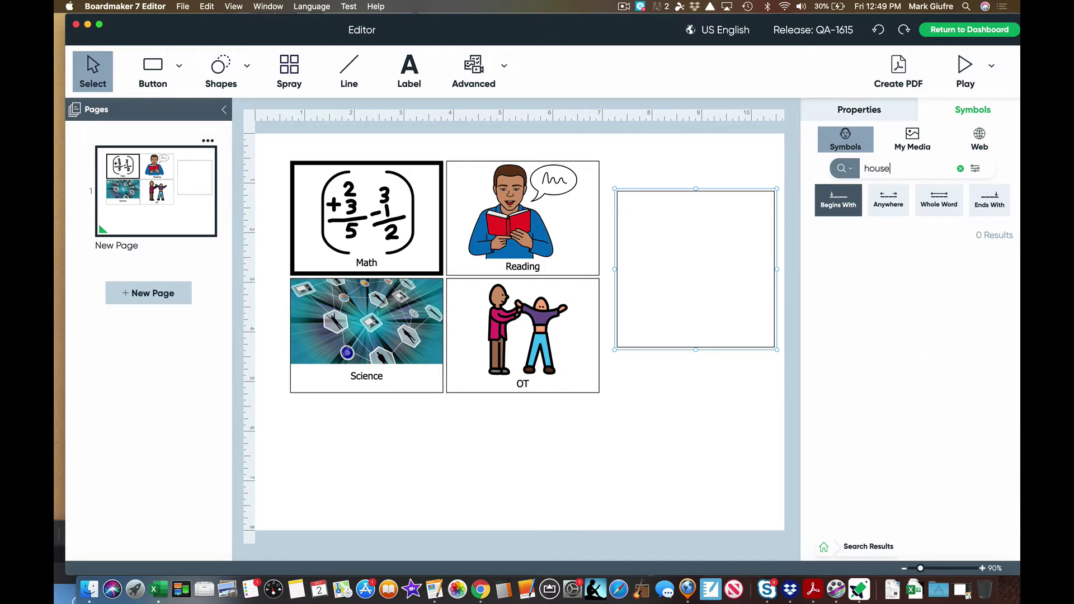
pyautogui.scroll(-5, 854, 239)
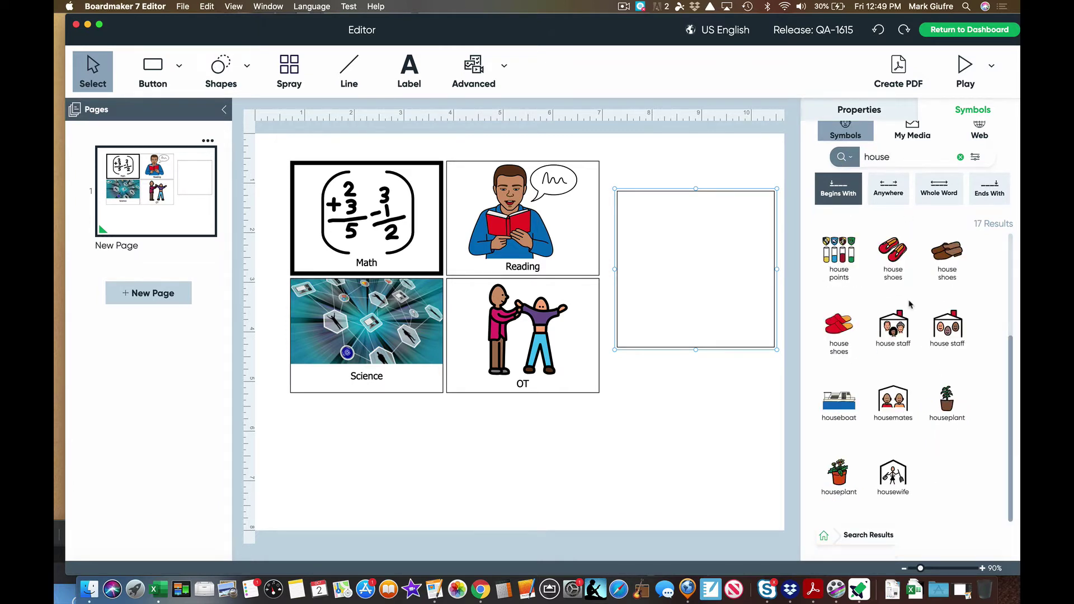
pyautogui.scroll(5, 895, 184)
pyautogui.click(854, 155)
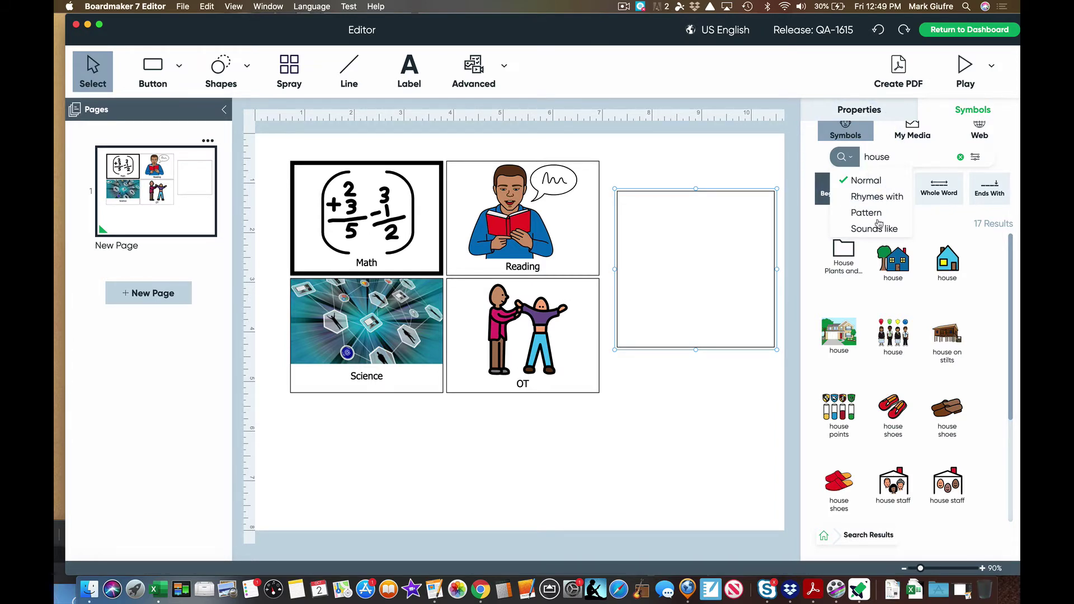
pyautogui.click(923, 158)
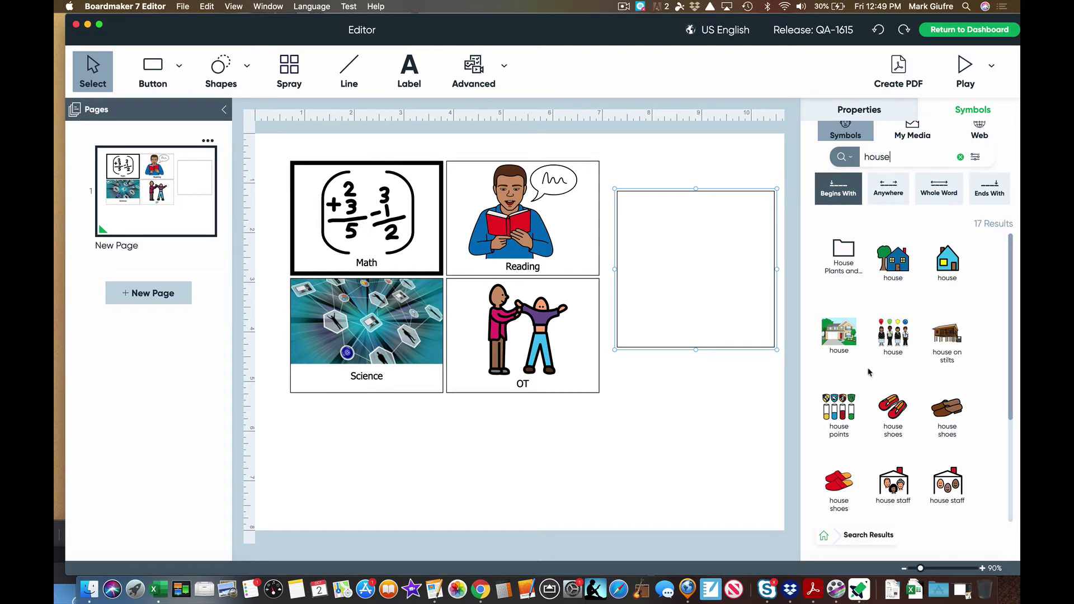
pyautogui.scroll(1, 869, 372)
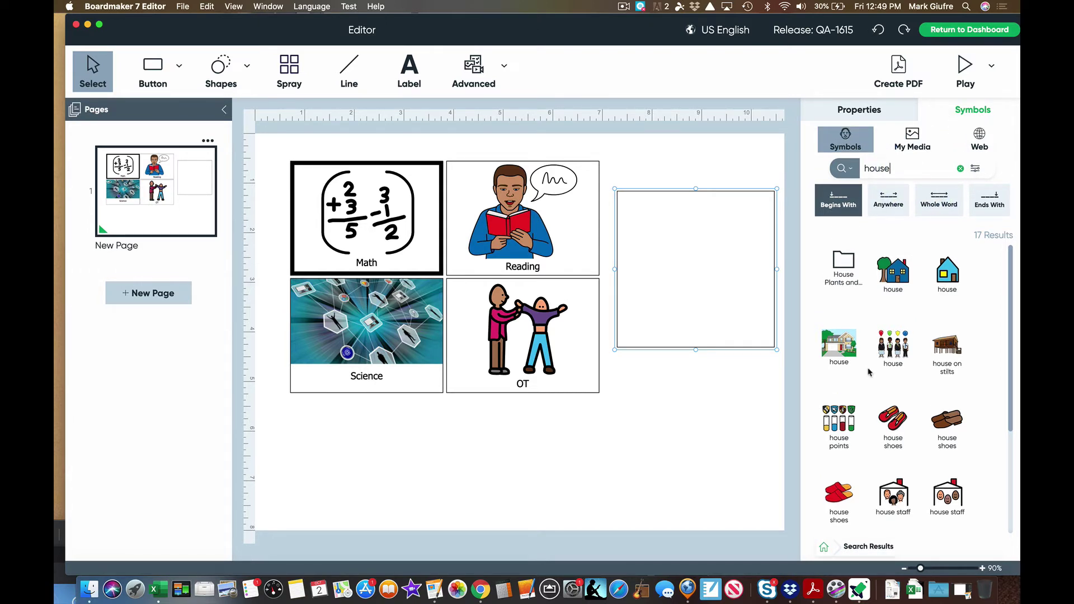
pyautogui.click(699, 386)
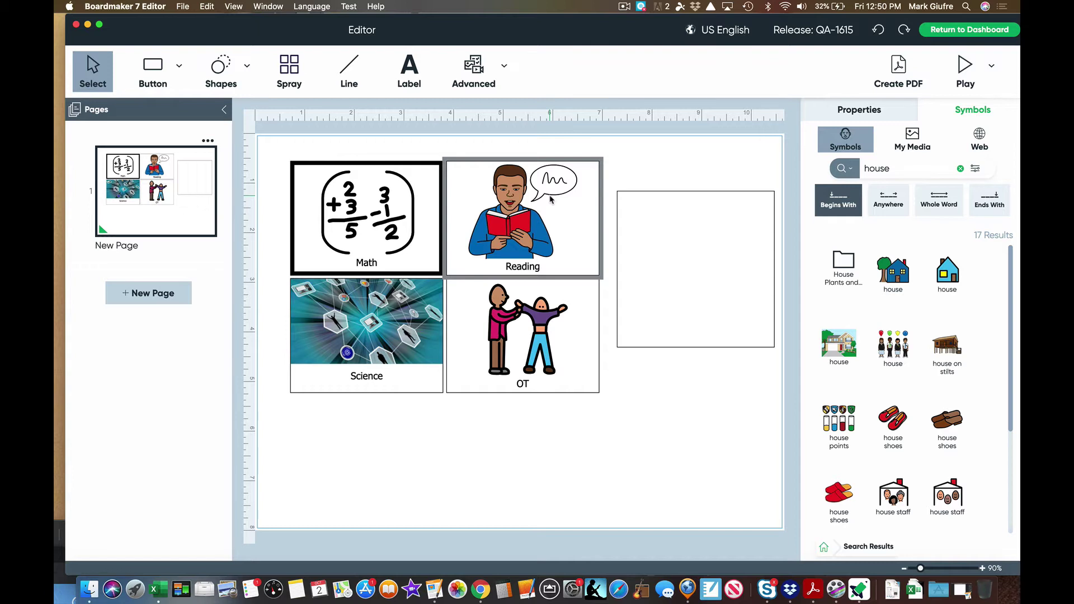
# Step: Save the activity as Test3 using File > Save As
pyautogui.click(190, 6)
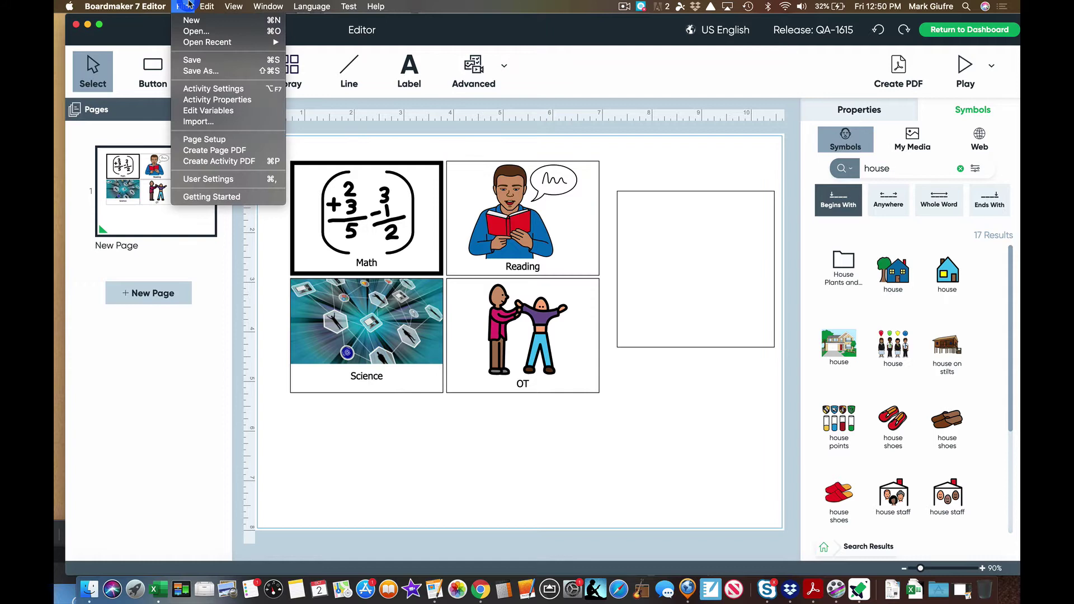
pyautogui.click(200, 71)
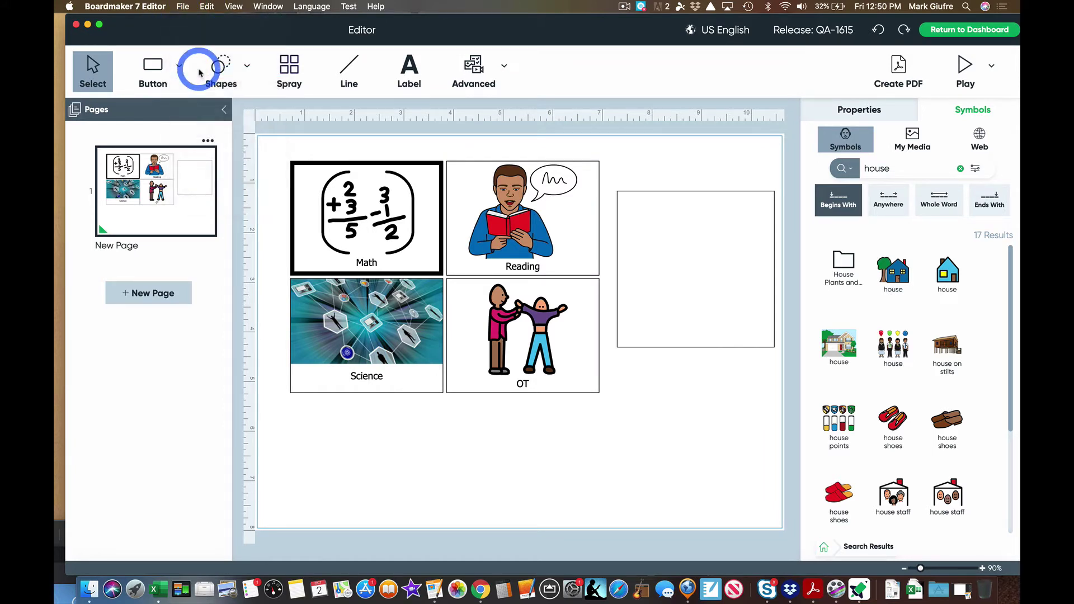
pyautogui.write('Test3.bpf')
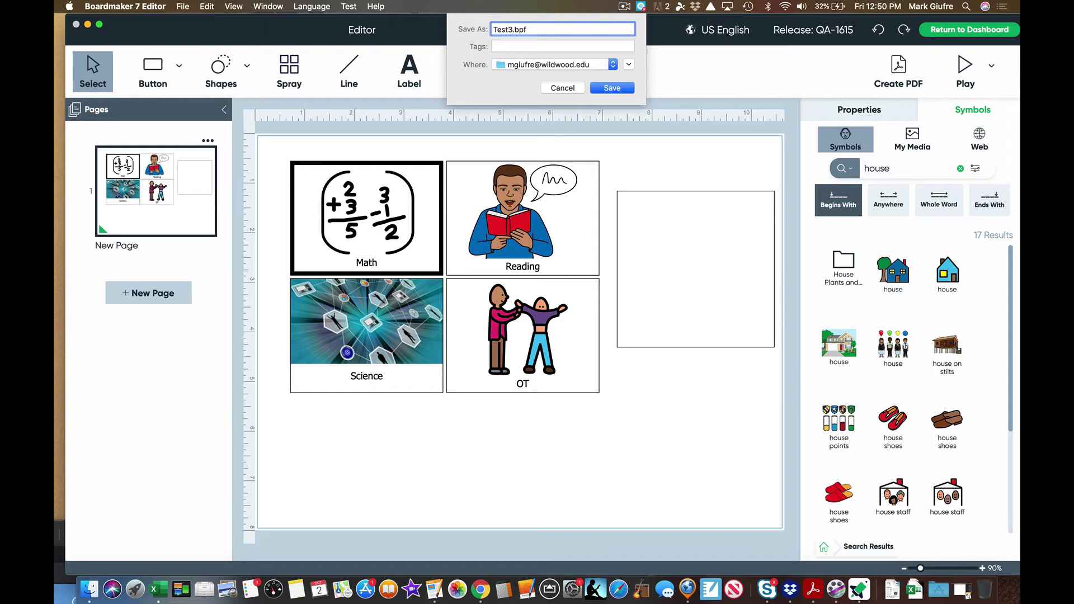
pyautogui.click(620, 91)
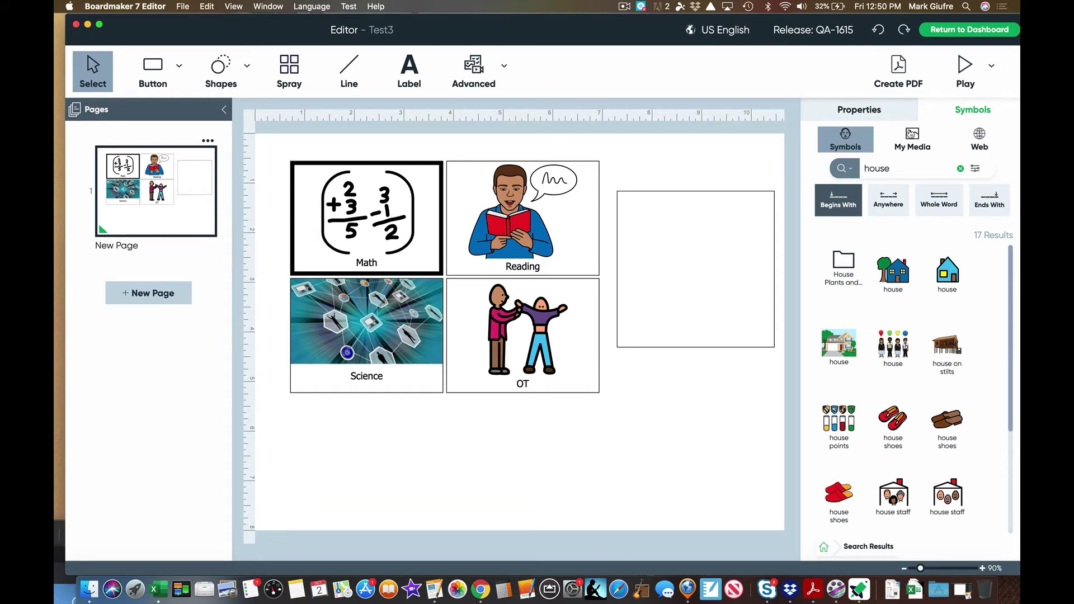
# Step: Export the board as Test3.pdf to Documents, set to open automatically after creation
pyautogui.click(906, 84)
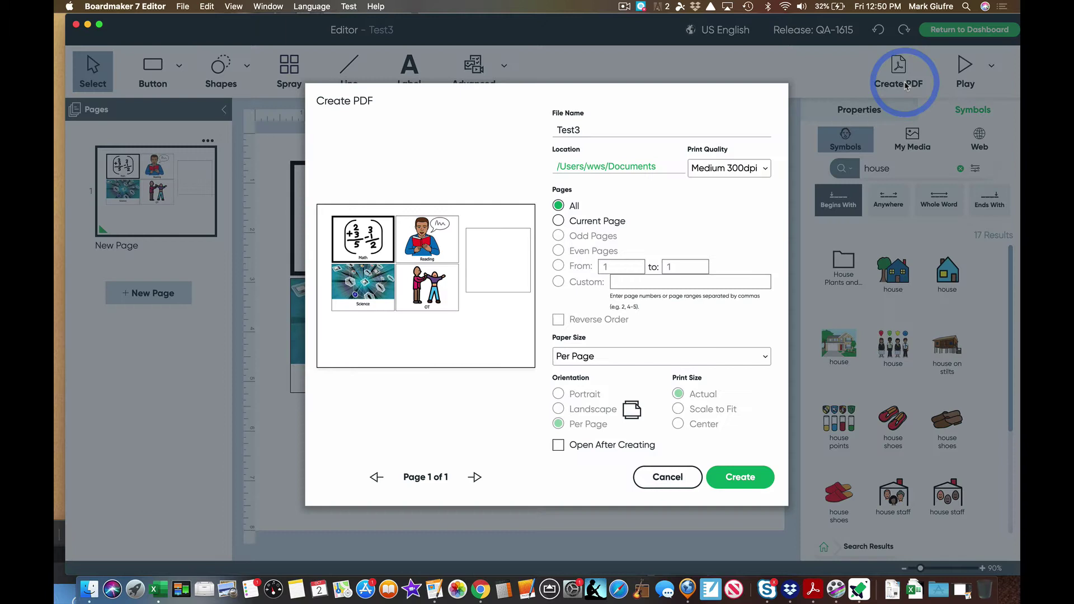
pyautogui.click(560, 446)
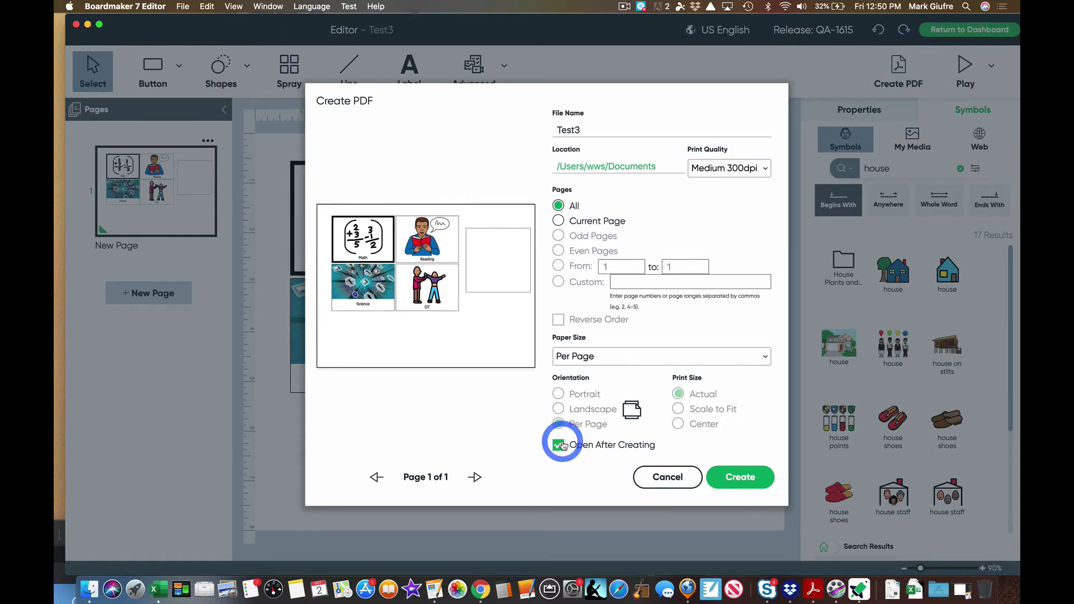
pyautogui.click(737, 482)
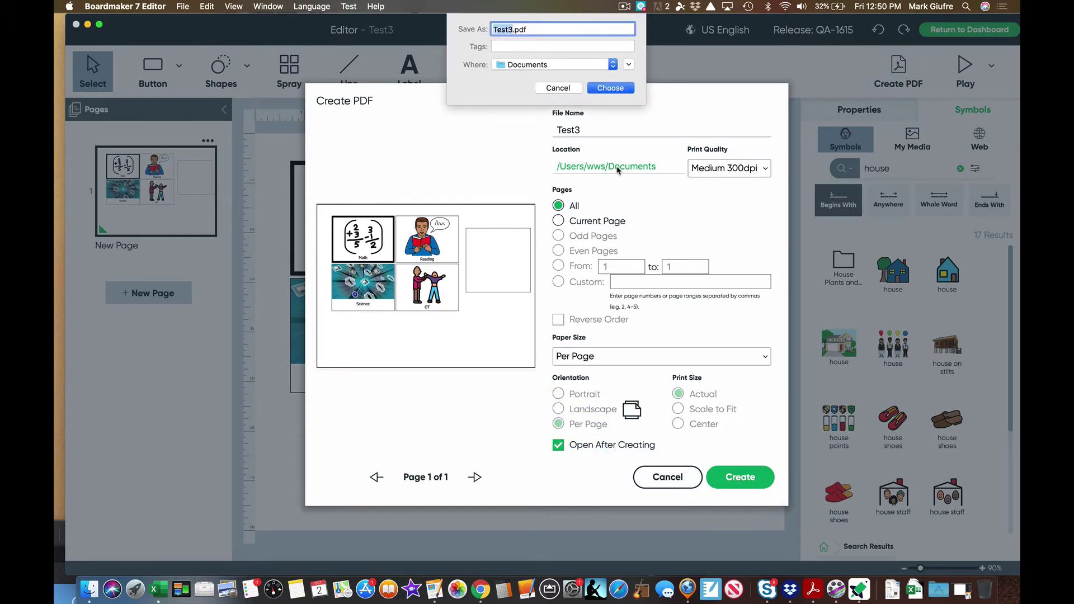
pyautogui.click(604, 89)
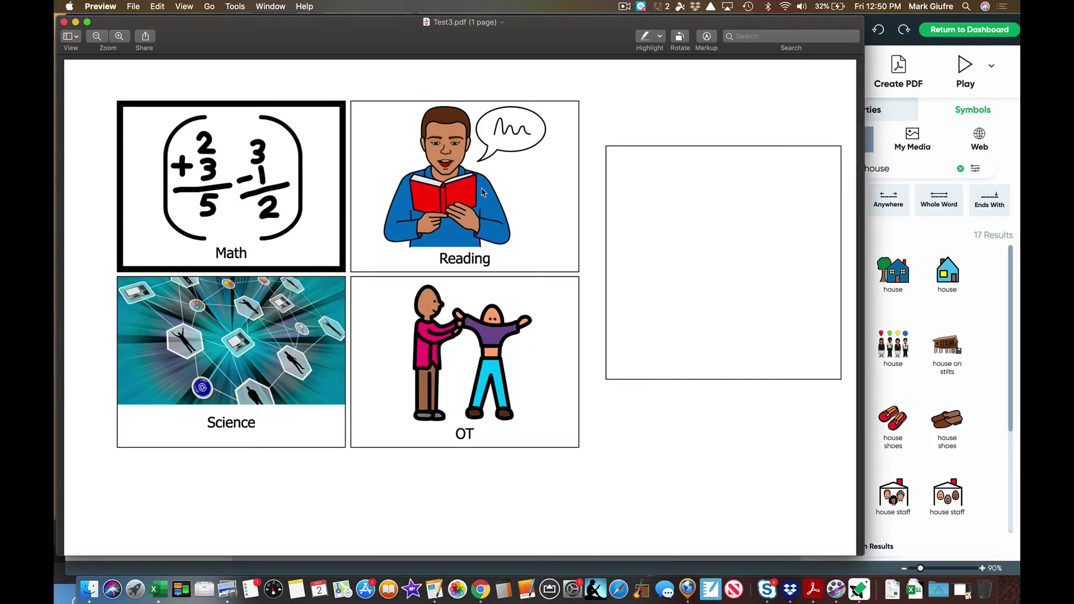
# Step: Shift the Preview window aside to check Test3.pdf, then close it
pyautogui.moveTo(447, 13); pyautogui.dragTo(471, 4)
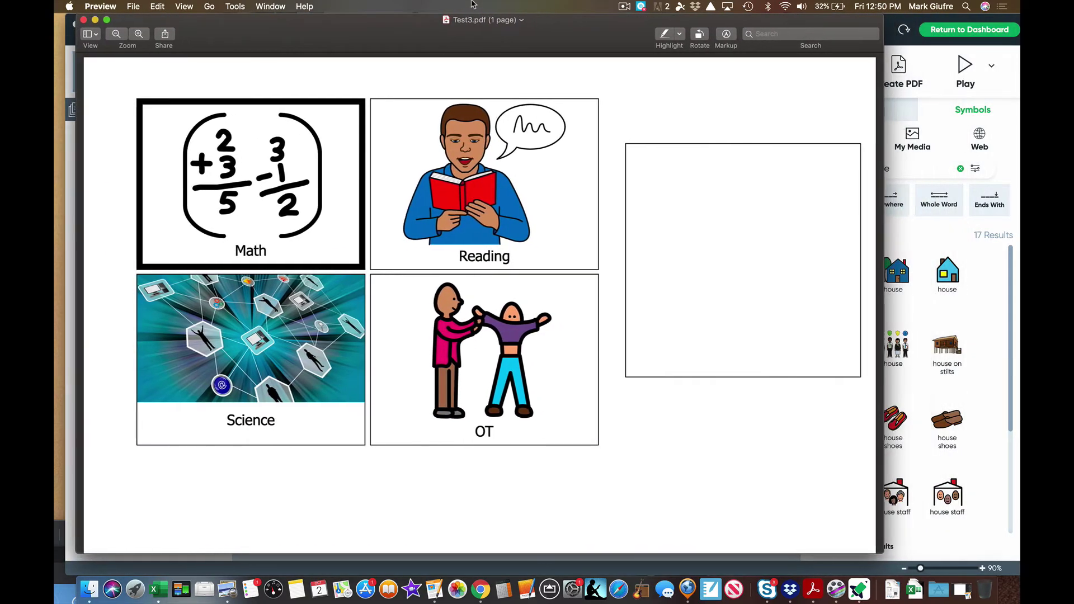
pyautogui.click(83, 20)
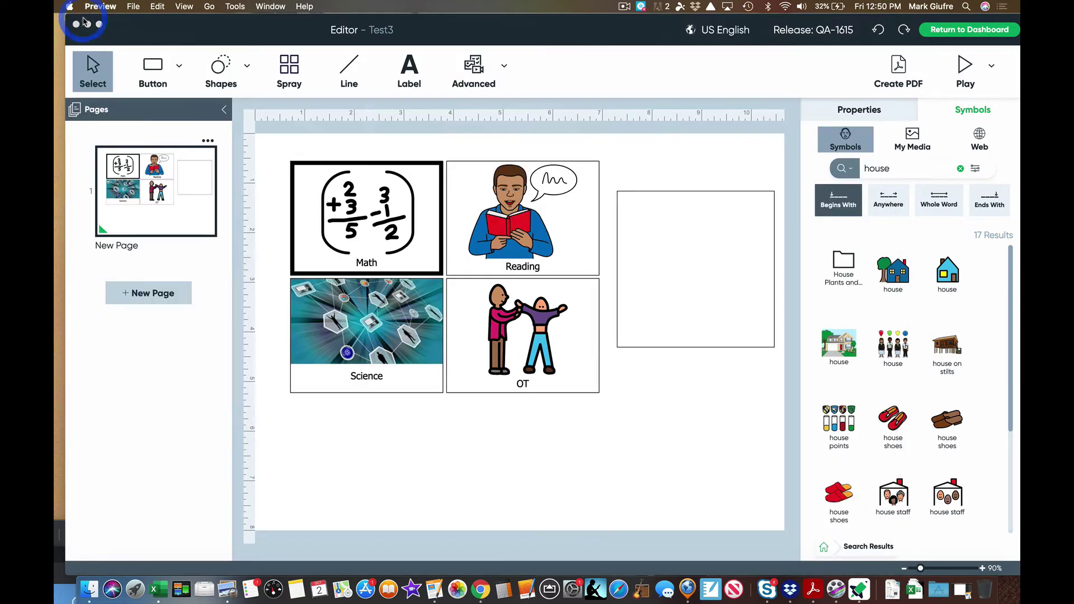
# Step: Return to the Dashboard, browse the Blank activity templates, and maximize the window
pyautogui.click(989, 35)
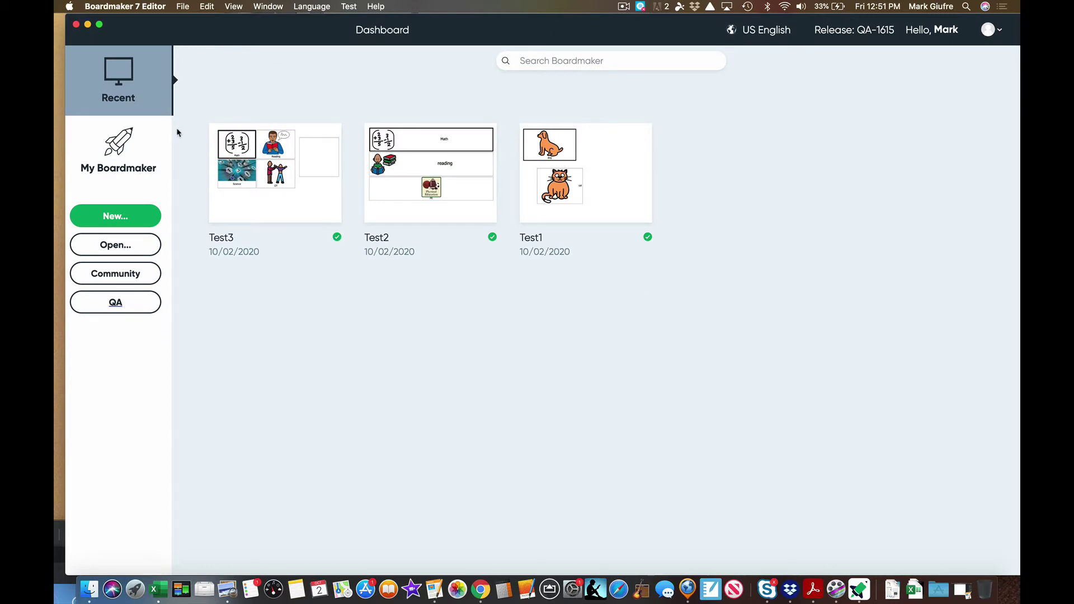
pyautogui.moveTo(611, 160)
pyautogui.click(122, 219)
pyautogui.click(160, 113)
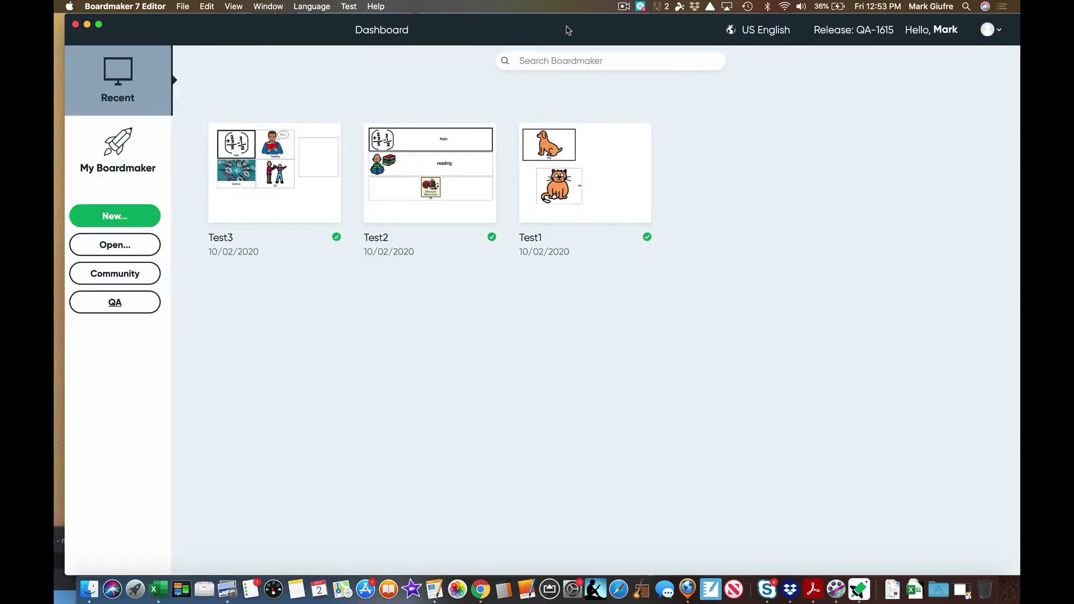
pyautogui.doubleClick(560, 28)
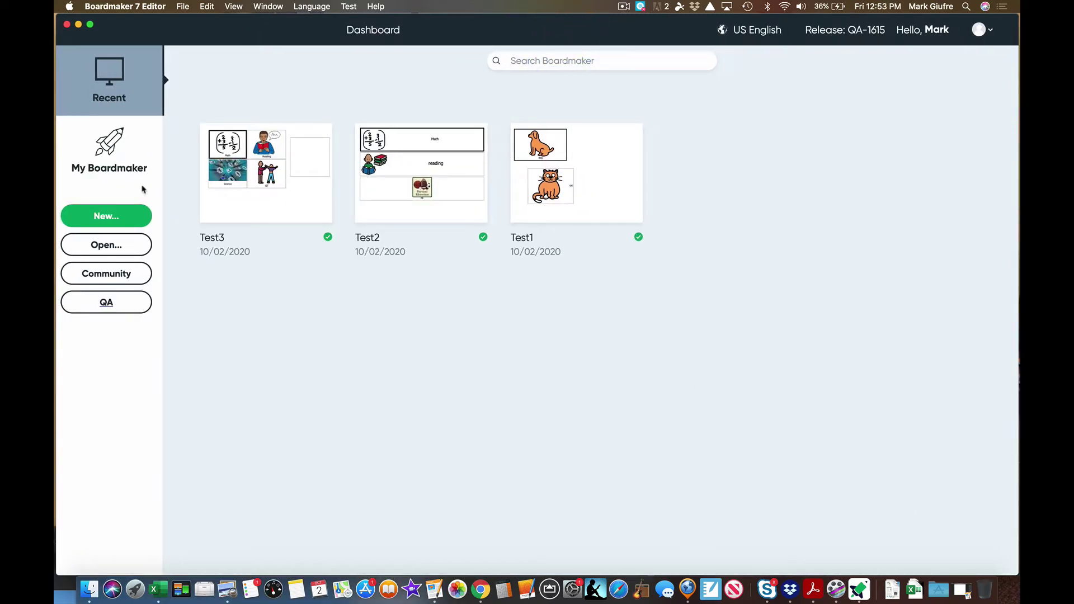
# Step: Reopen the New Activity picker and browse through the Printable templates
pyautogui.click(120, 219)
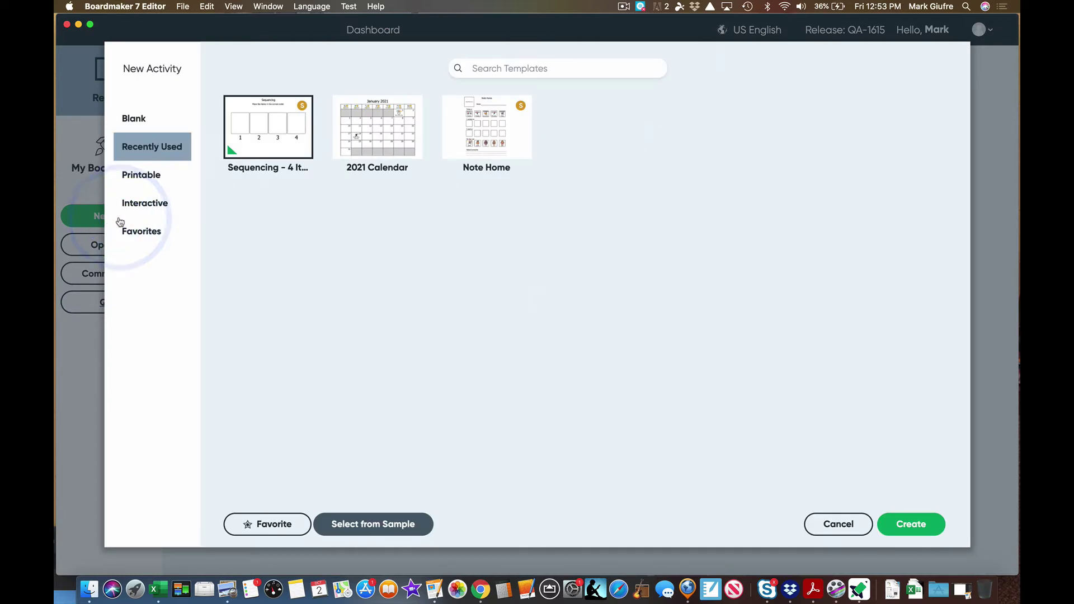
pyautogui.click(165, 178)
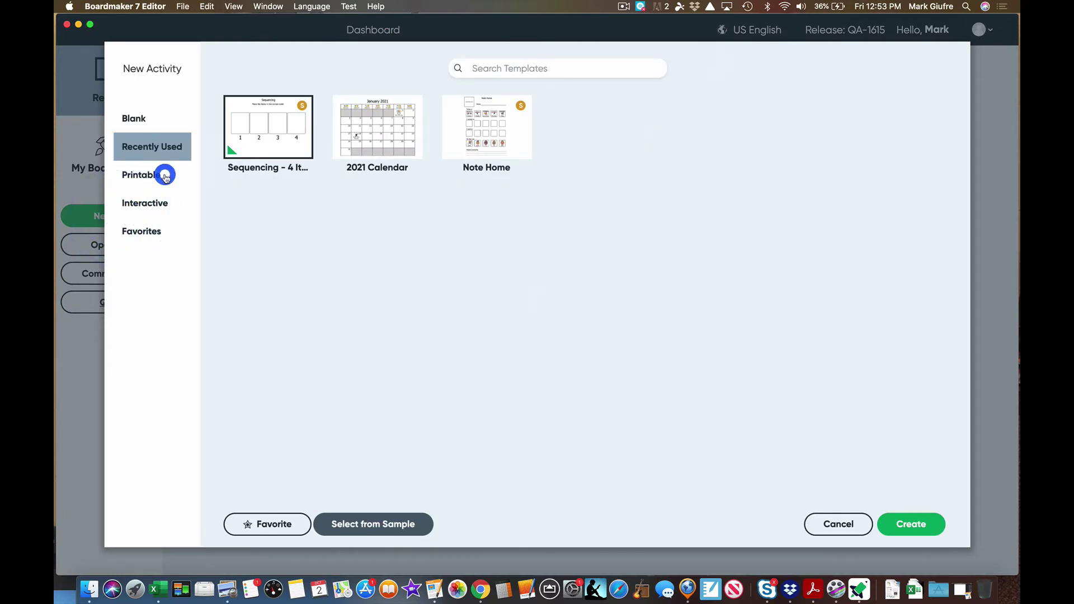
pyautogui.scroll(-12, 571, 306)
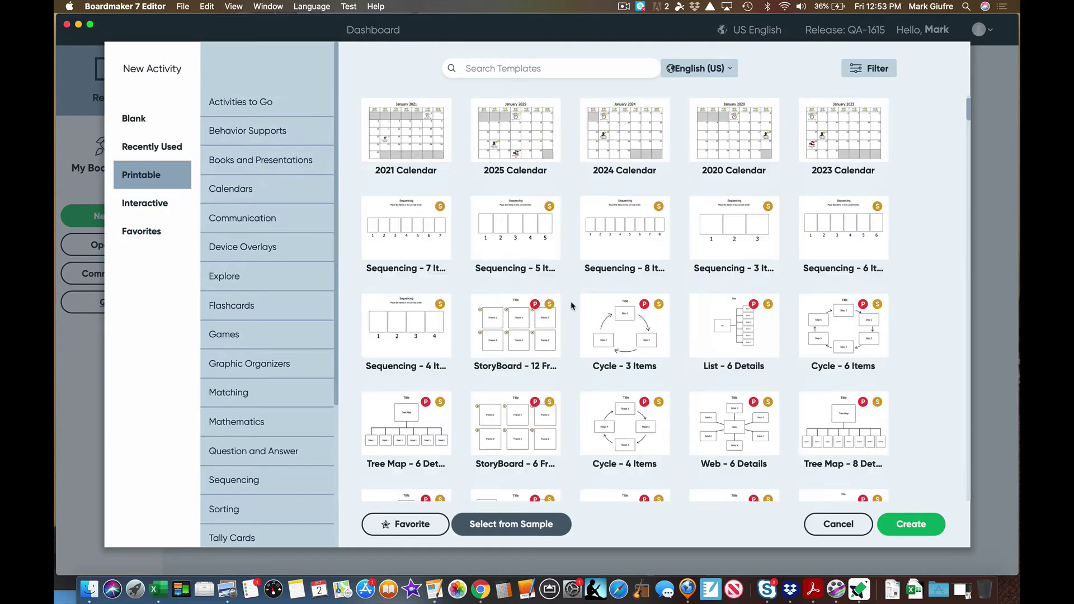
pyautogui.scroll(-10, 572, 306)
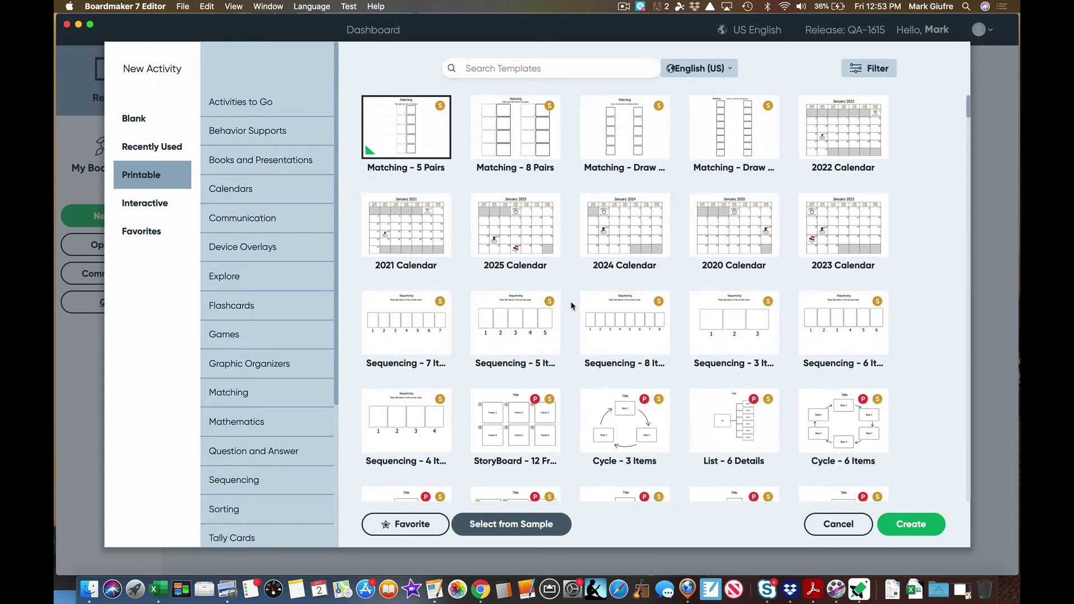
pyautogui.scroll(-15, 572, 306)
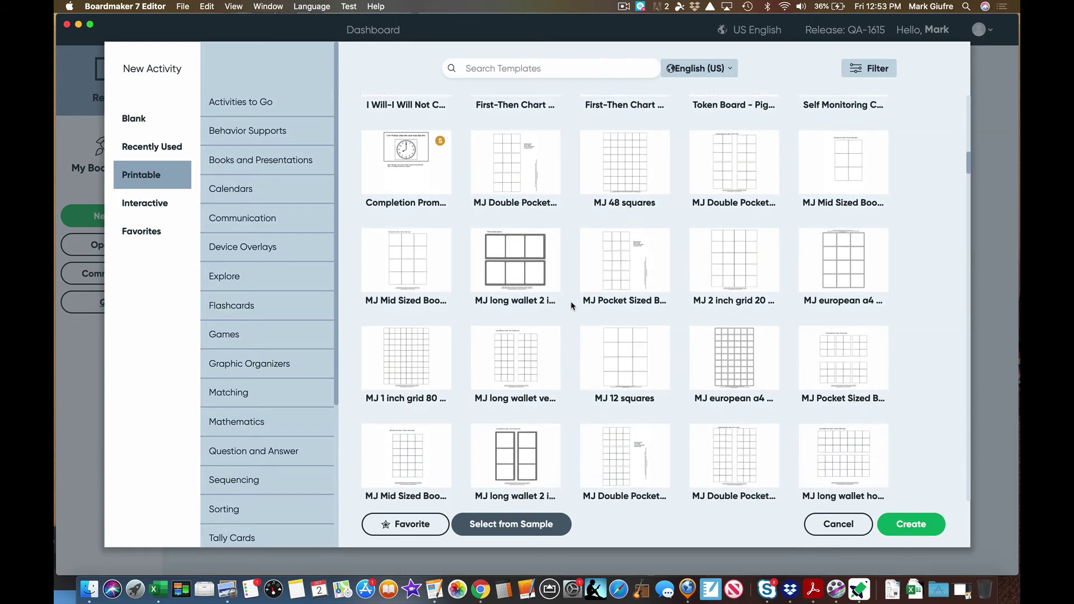
pyautogui.scroll(-5, 572, 306)
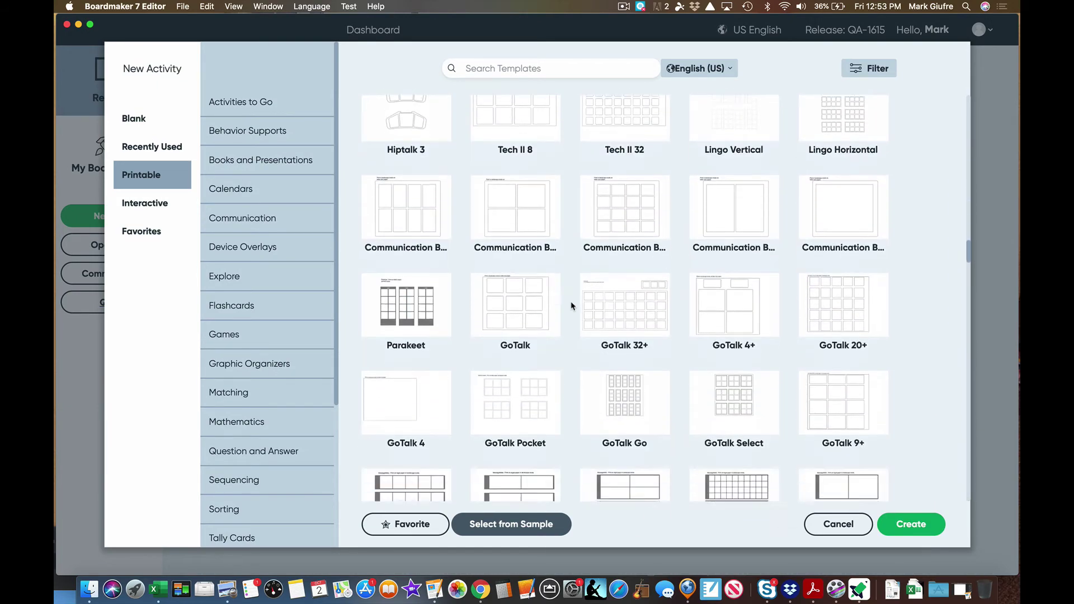
pyautogui.click(585, 71)
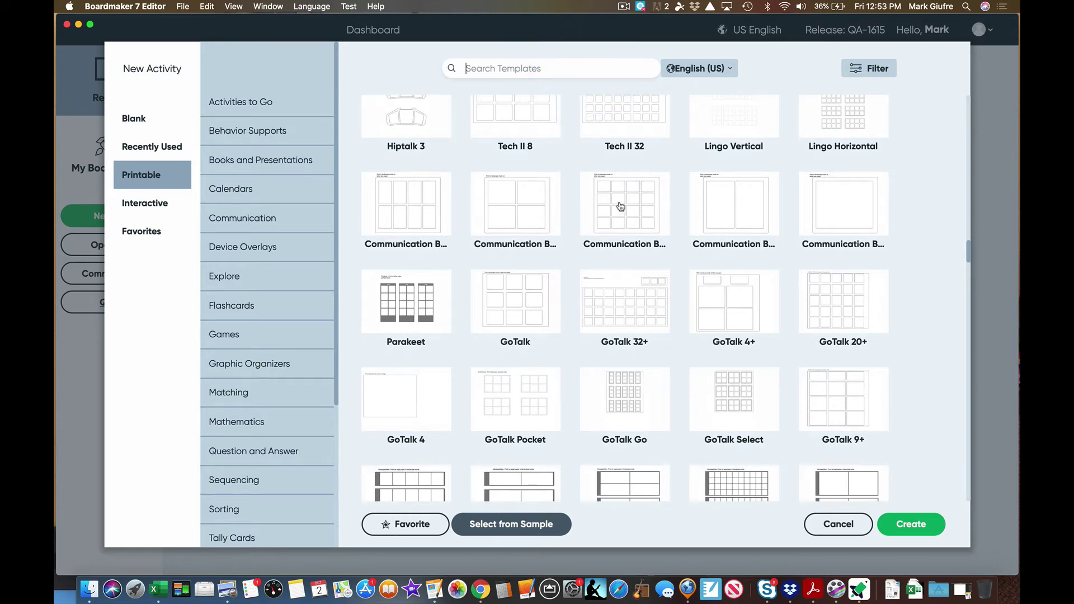
pyautogui.scroll(20, 621, 209)
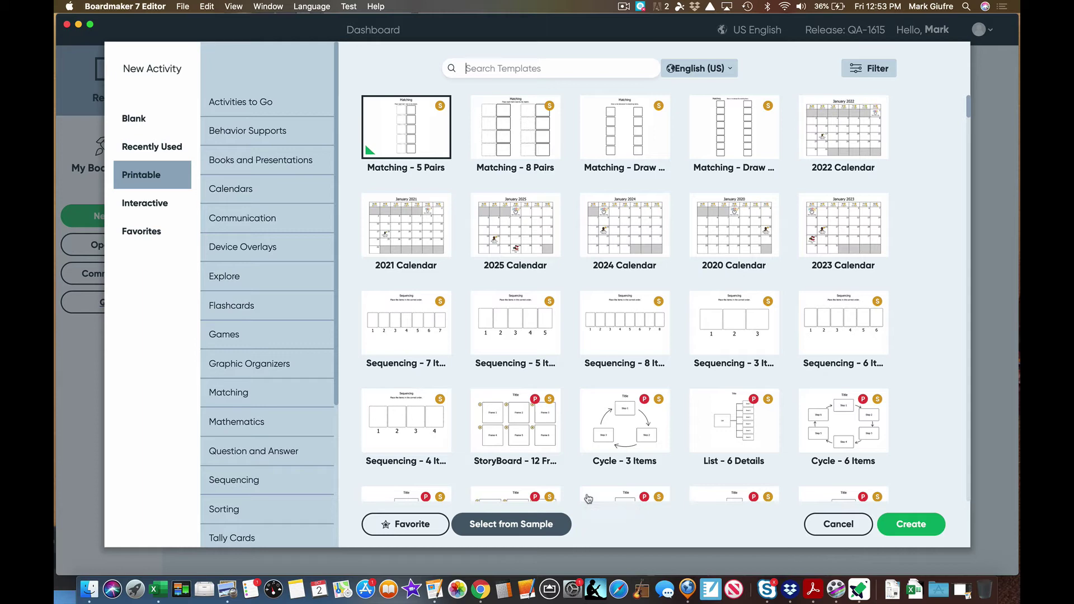
# Step: Select the Note Home template from the Communication category
pyautogui.click(273, 216)
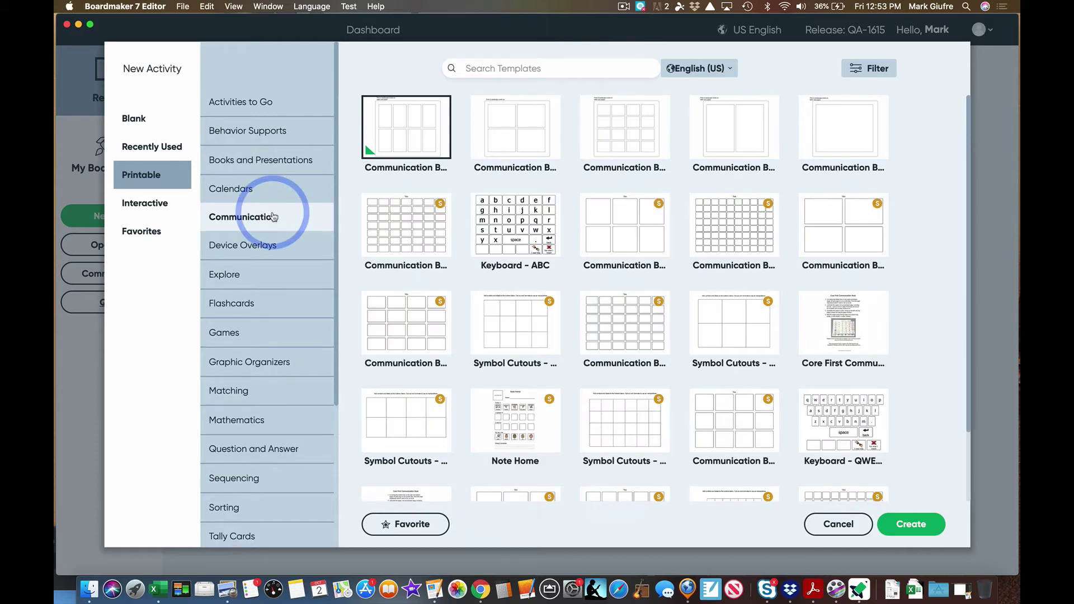
pyautogui.scroll(-3, 504, 313)
pyautogui.click(535, 334)
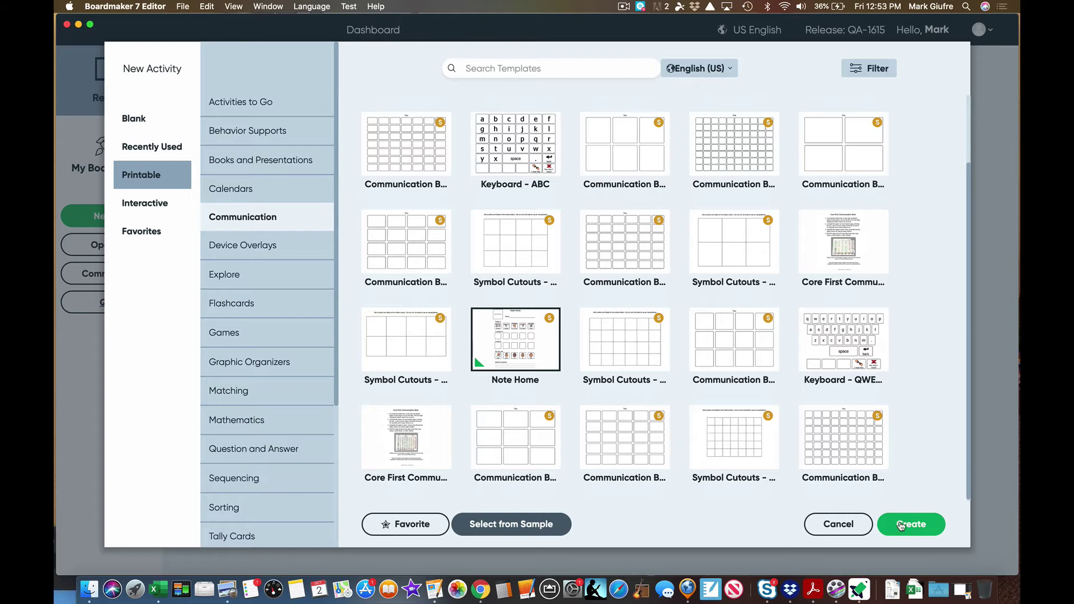
# Step: Open the Note Home template as a new activity using Select from Sample
pyautogui.click(533, 524)
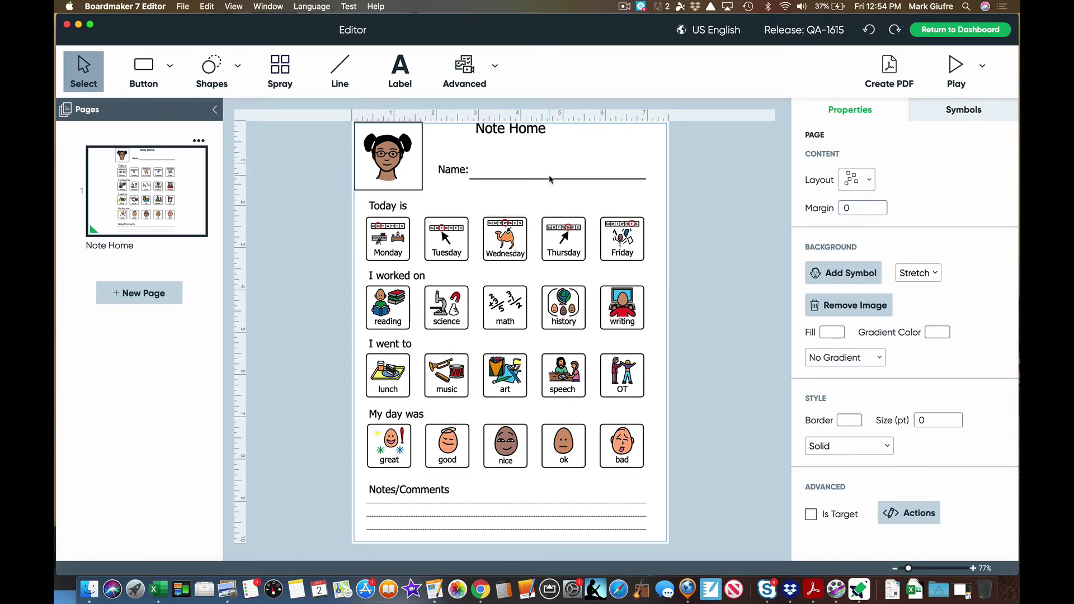
# Step: Duplicate the Note Home page four times from its thumbnail menu
pyautogui.click(199, 140)
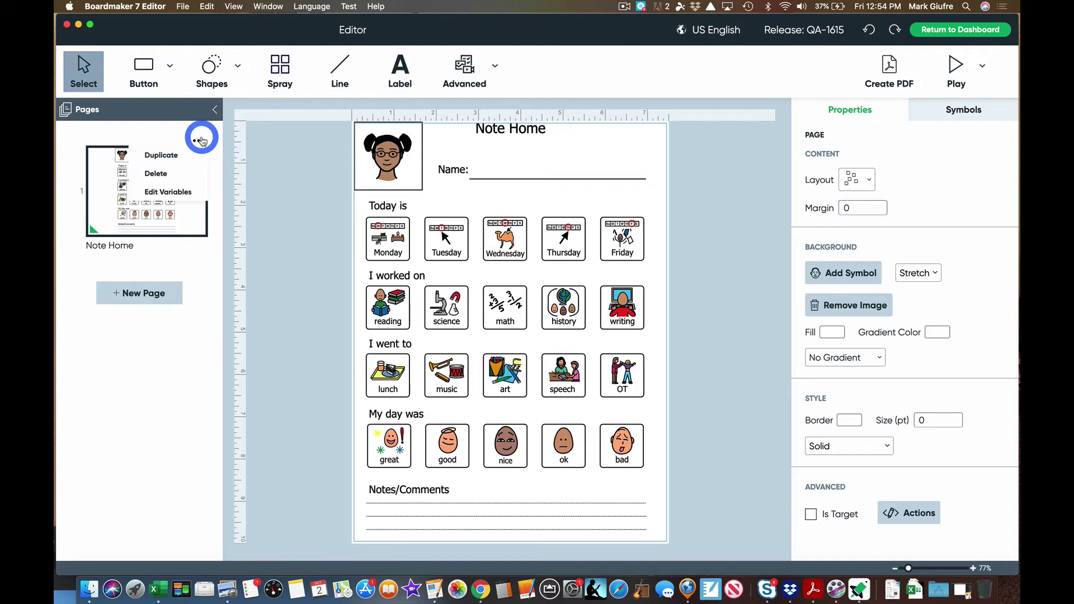
pyautogui.click(188, 155)
pyautogui.click(199, 140)
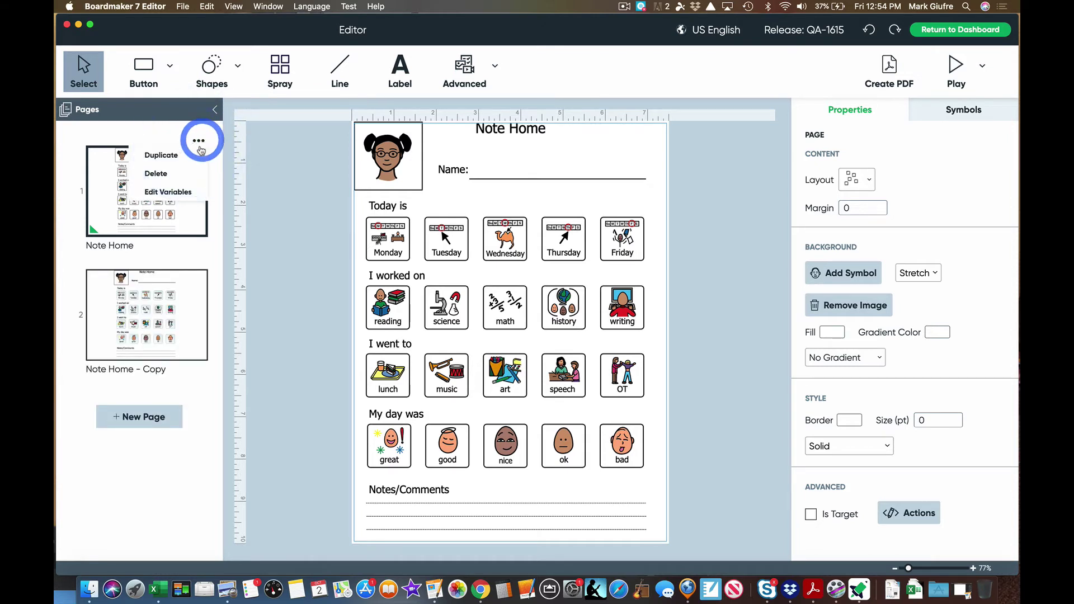
pyautogui.click(198, 156)
pyautogui.click(199, 141)
pyautogui.click(196, 155)
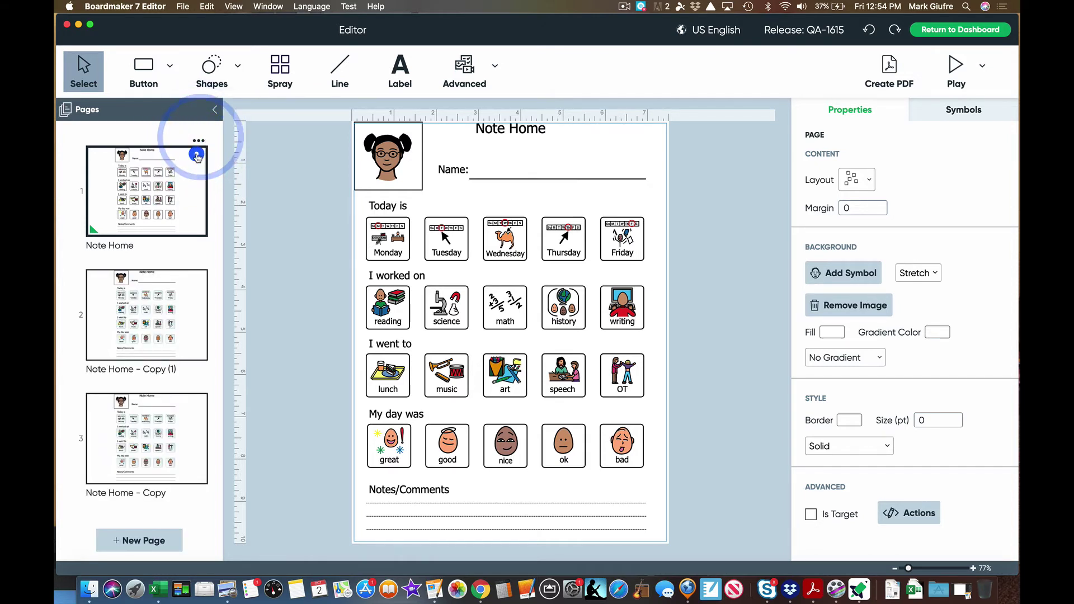
pyautogui.click(198, 141)
pyautogui.click(196, 155)
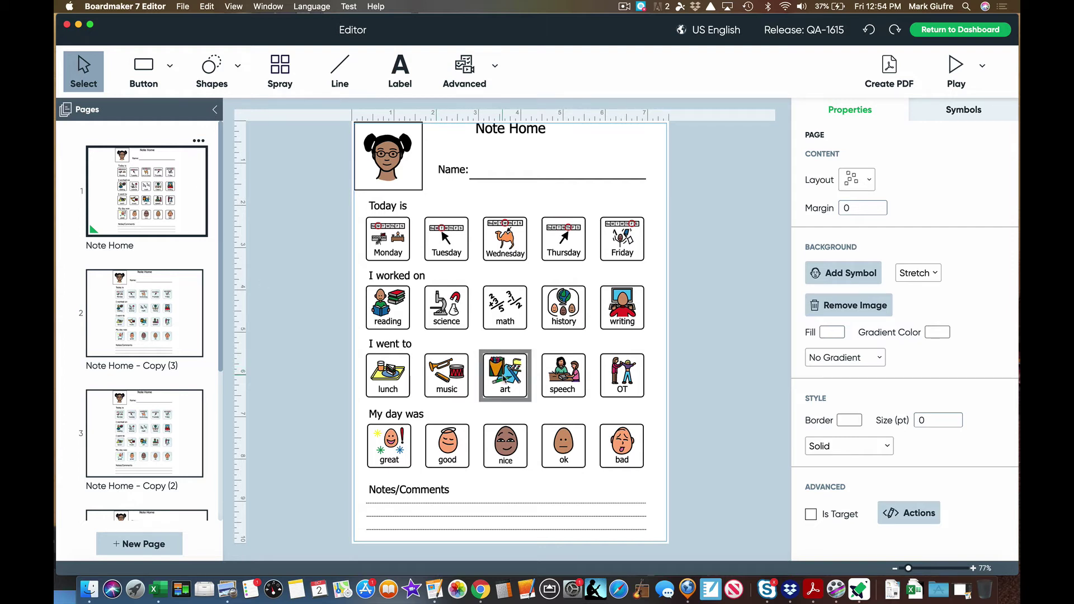
# Step: Relabel the art card as PE and give it a sports-ball symbol
pyautogui.click(505, 379)
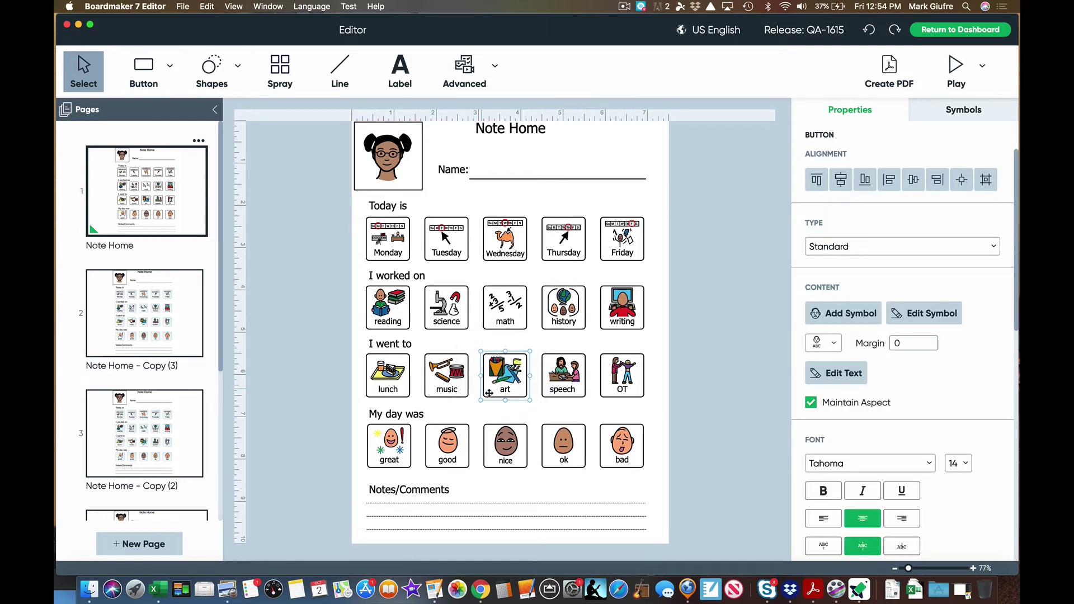
pyautogui.doubleClick(521, 361)
pyautogui.write('PE')
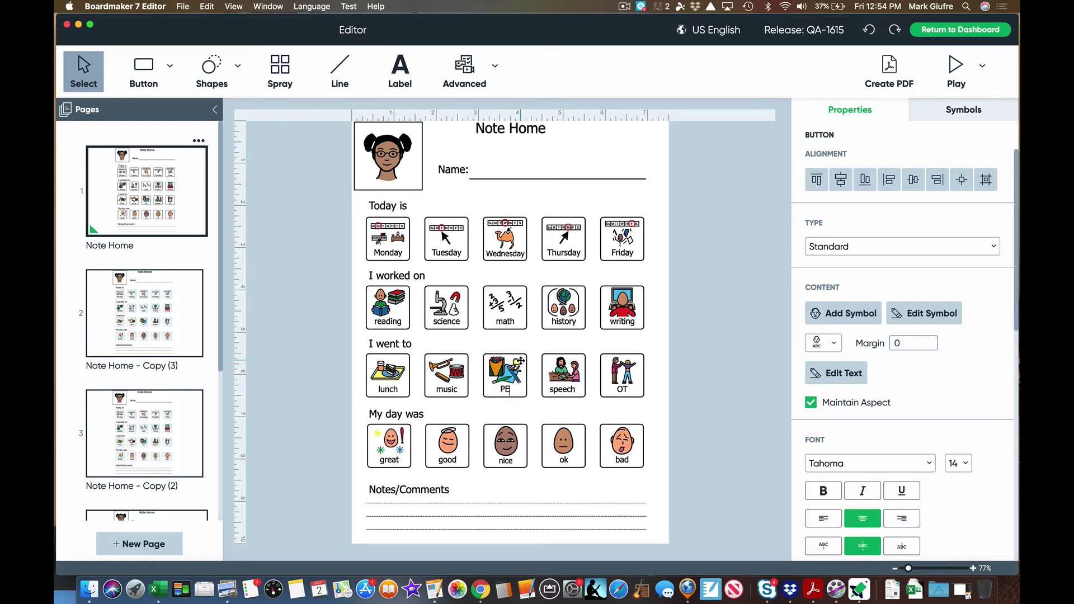
pyautogui.doubleClick(521, 360)
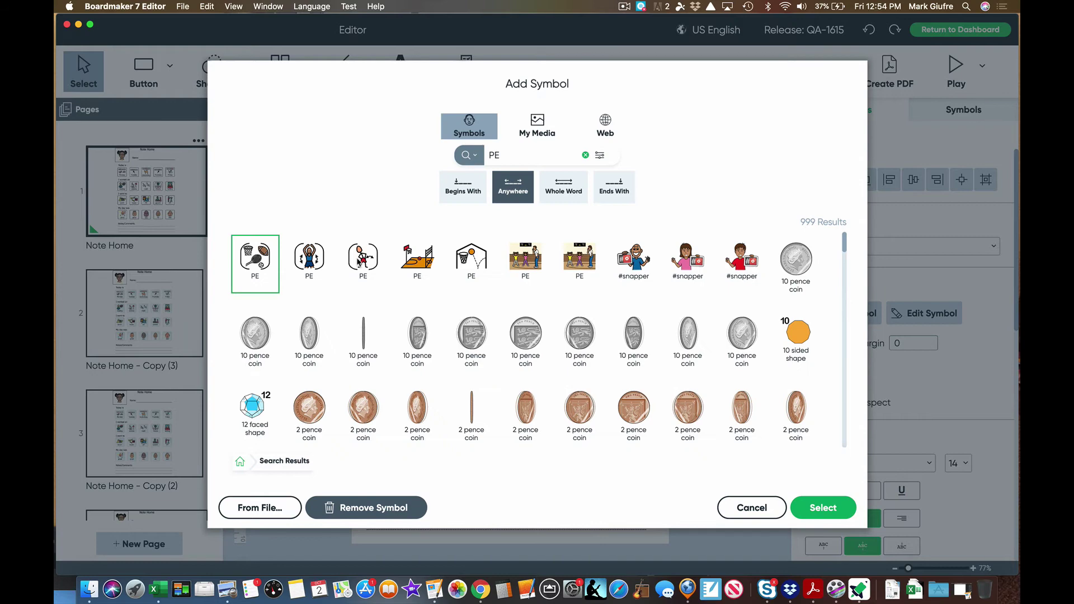
pyautogui.click(308, 262)
pyautogui.click(257, 259)
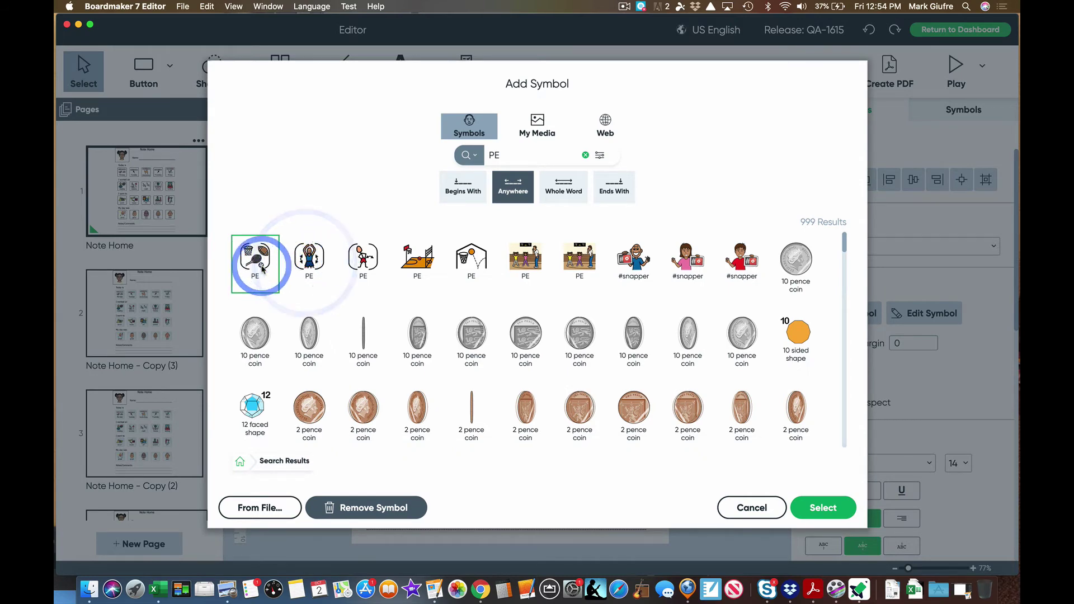
pyautogui.click(809, 502)
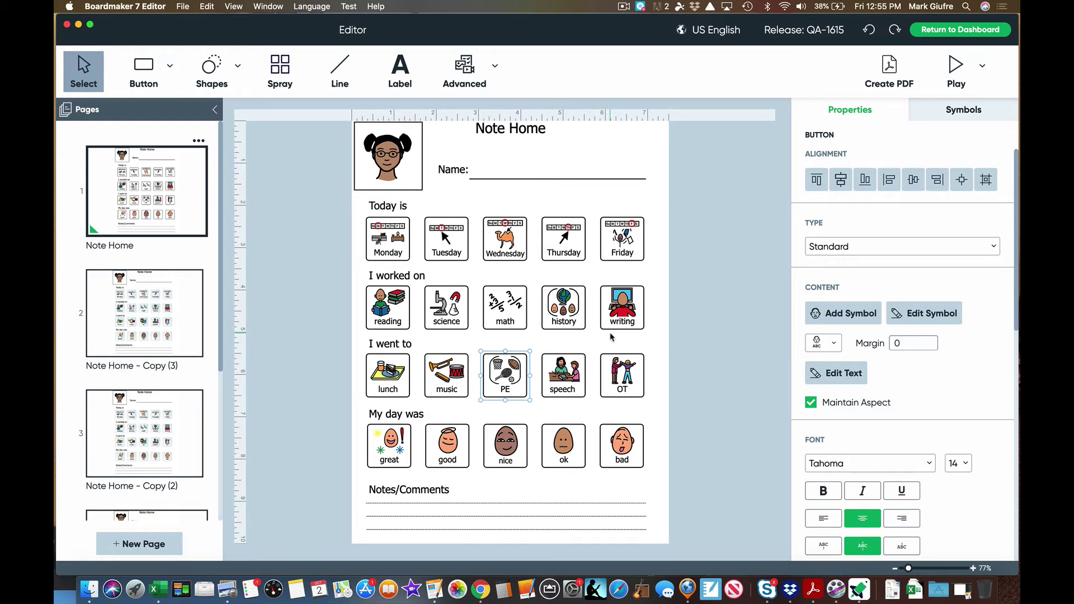
# Step: Change the music card to show the Reading symbol
pyautogui.click(463, 385)
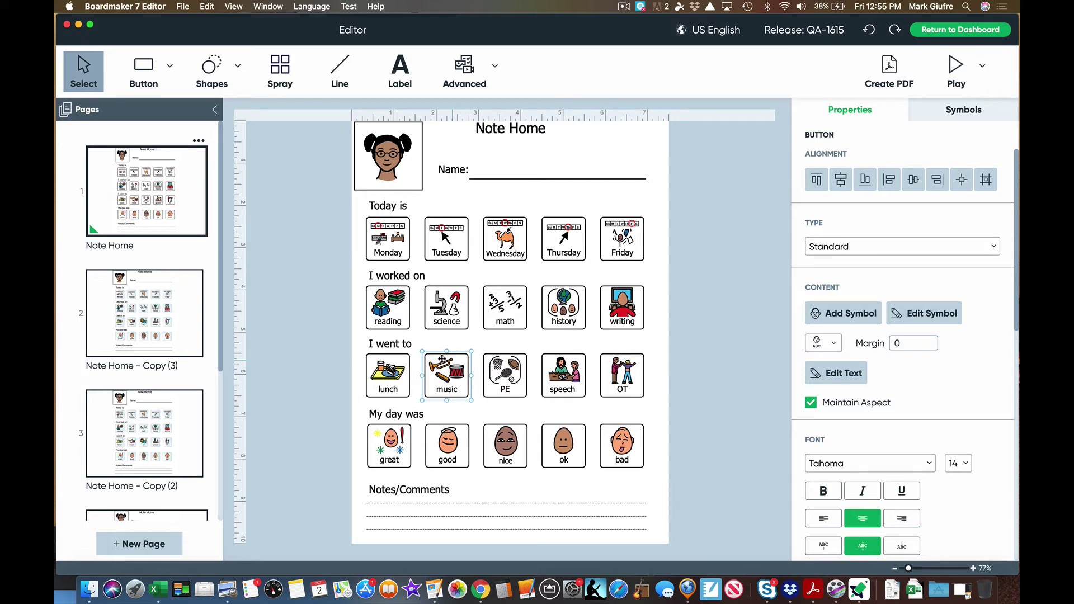
pyautogui.doubleClick(436, 383)
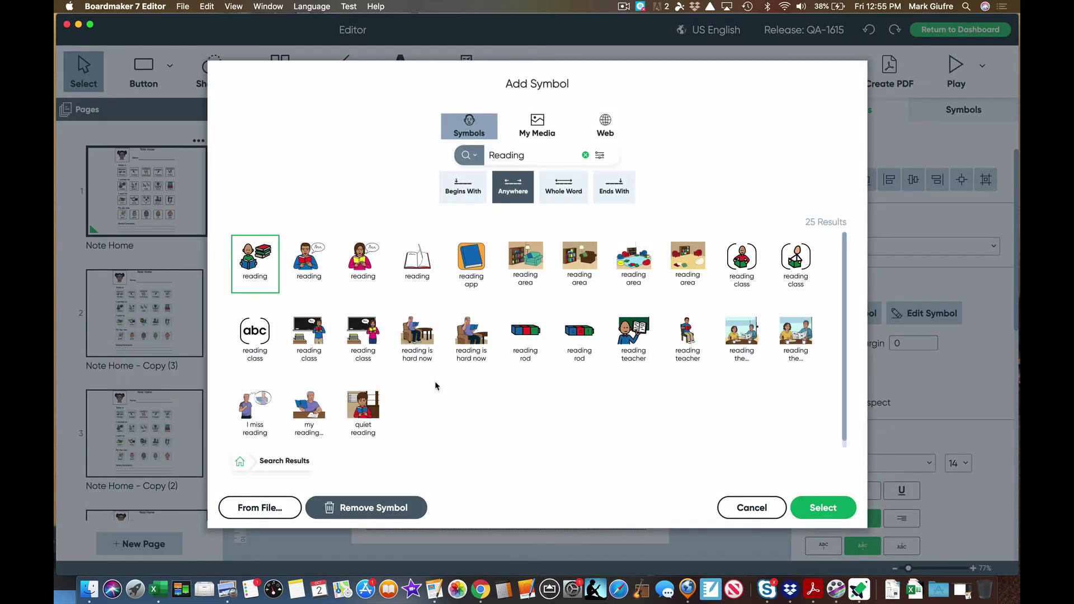
pyautogui.click(831, 508)
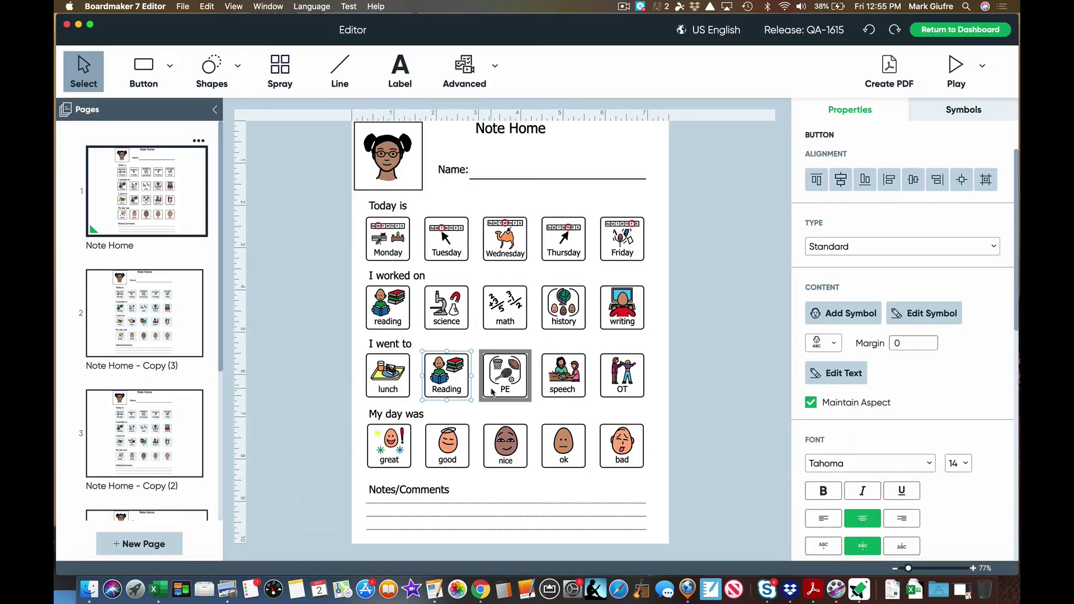
pyautogui.click(371, 143)
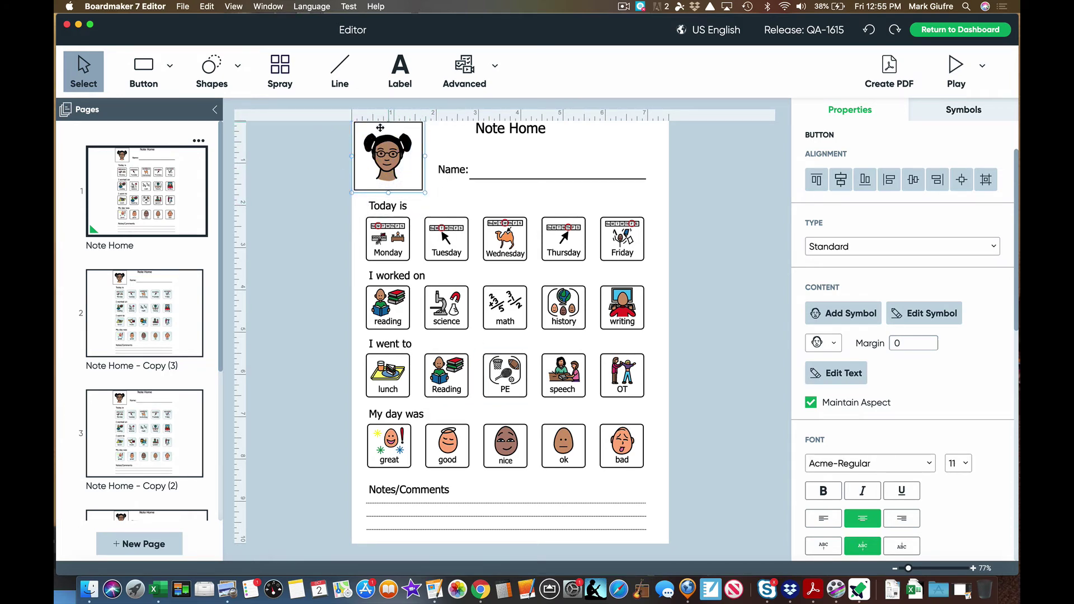
pyautogui.doubleClick(415, 153)
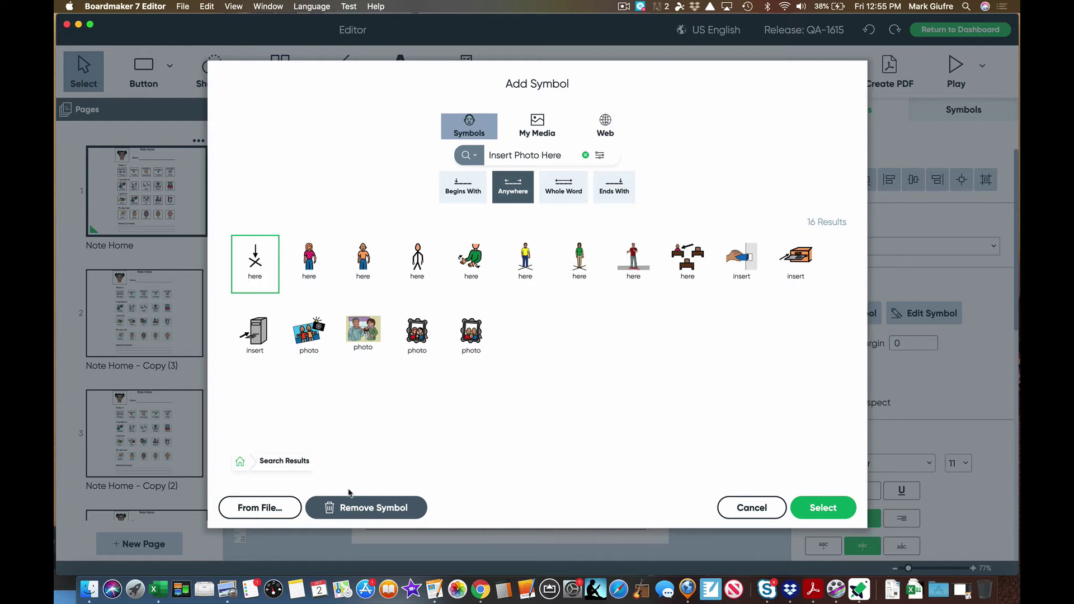
pyautogui.click(770, 515)
pyautogui.click(660, 283)
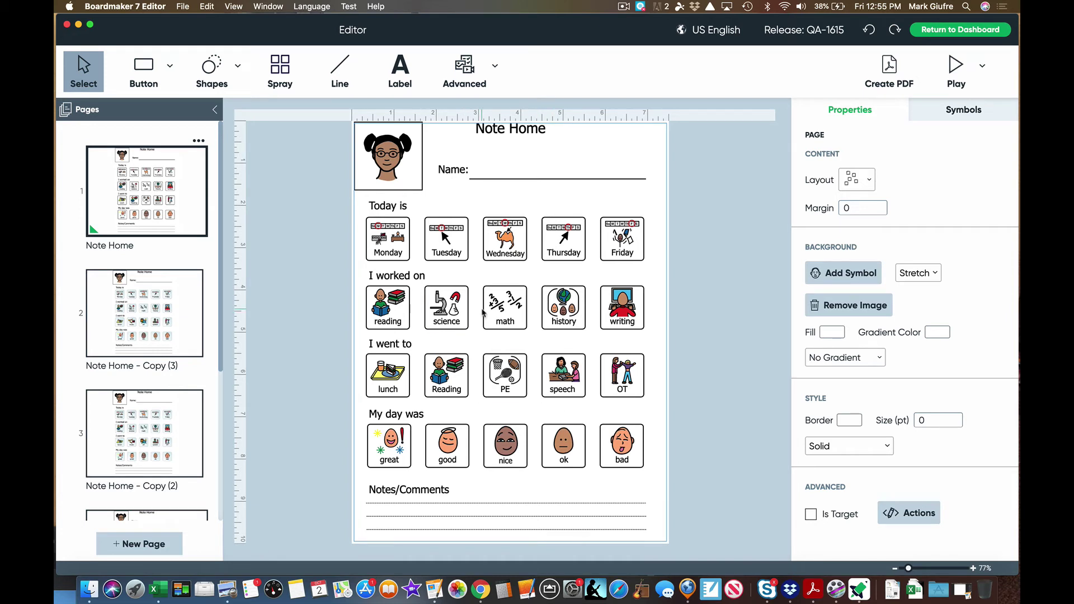
# Step: Save the activity under the new name Test4 via File > Save As
pyautogui.click(183, 6)
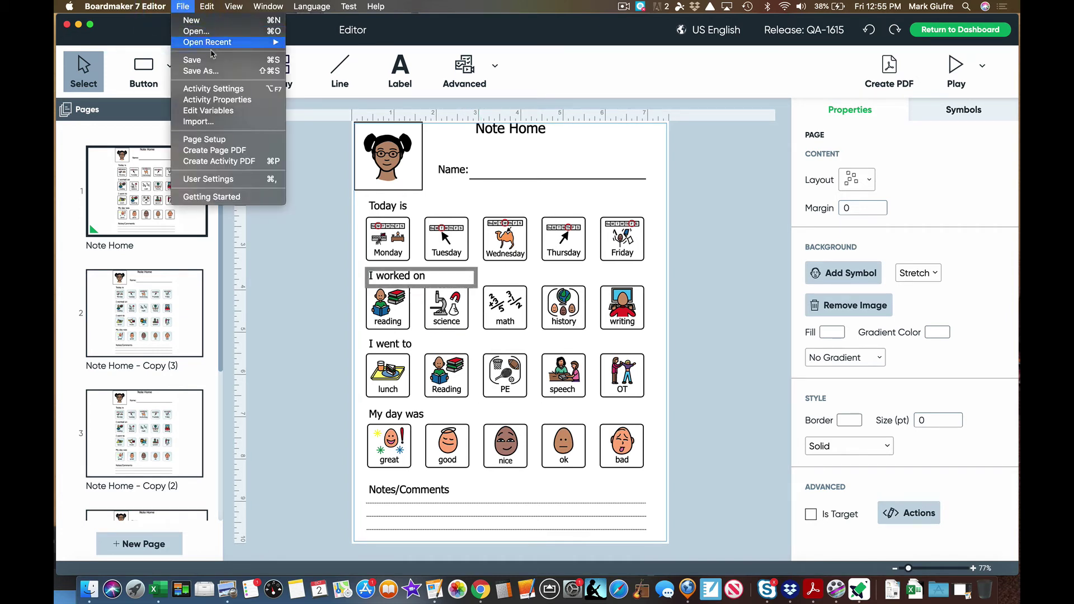
pyautogui.click(210, 71)
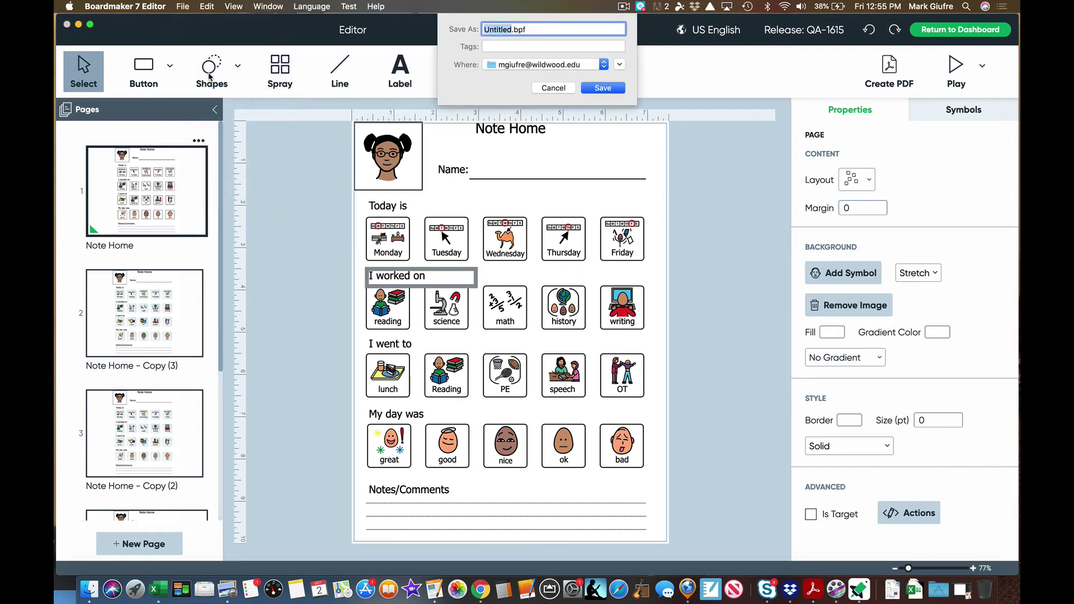
pyautogui.write('Test3')
pyautogui.click(601, 88)
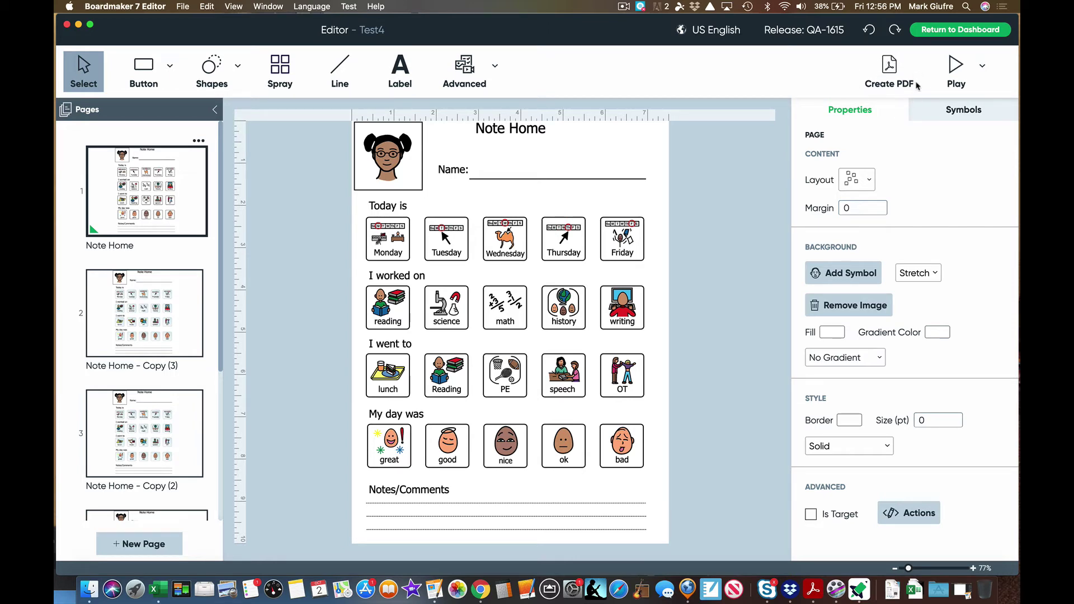
# Step: Export the five-page activity as a PDF to Documents, opening it when finished
pyautogui.click(895, 68)
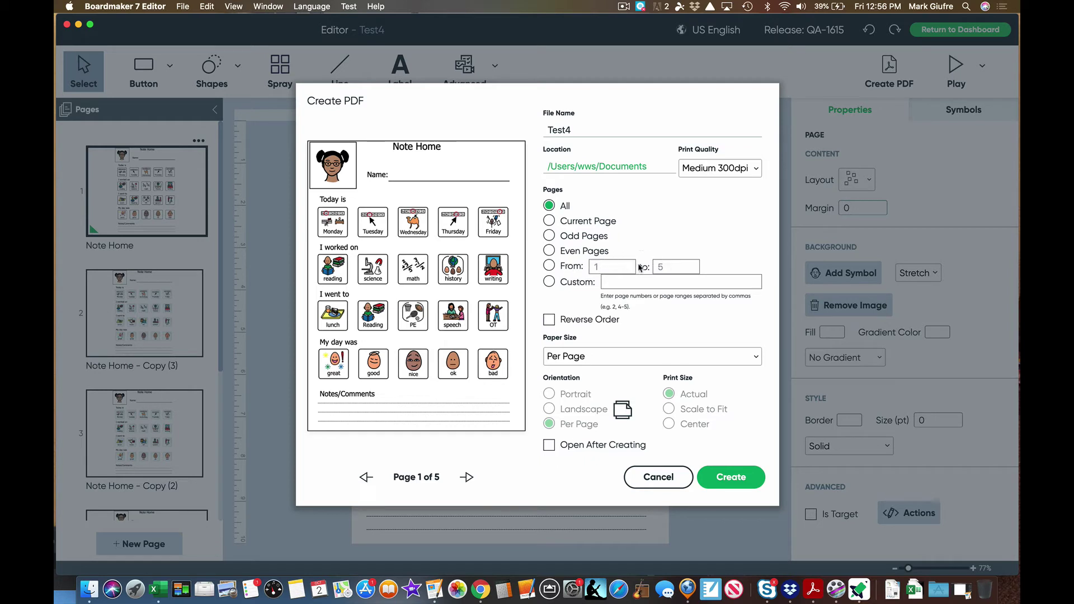
pyautogui.click(577, 449)
pyautogui.click(727, 477)
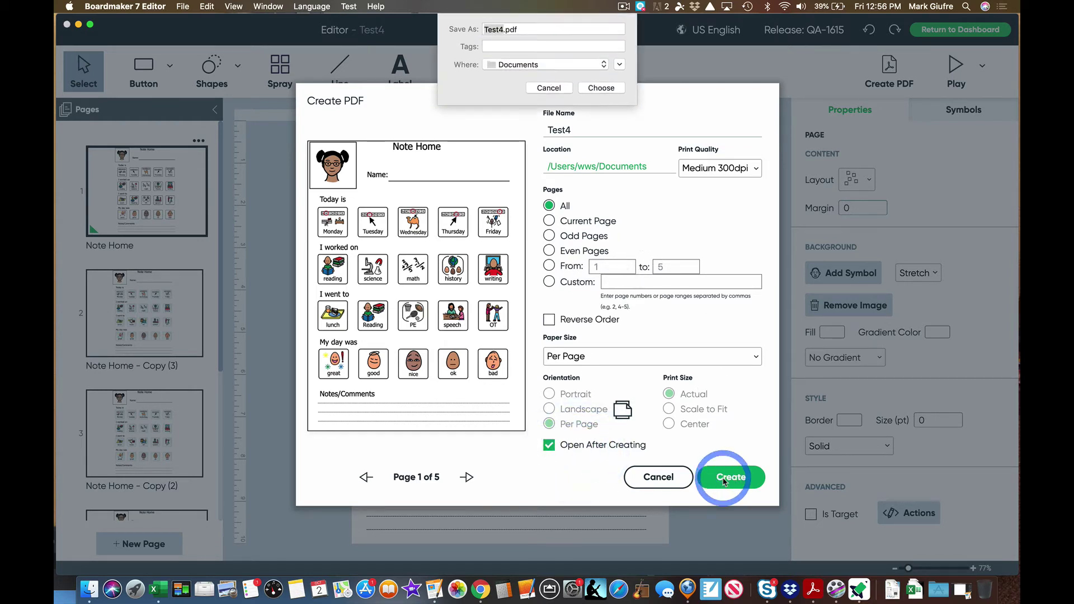
pyautogui.click(618, 100)
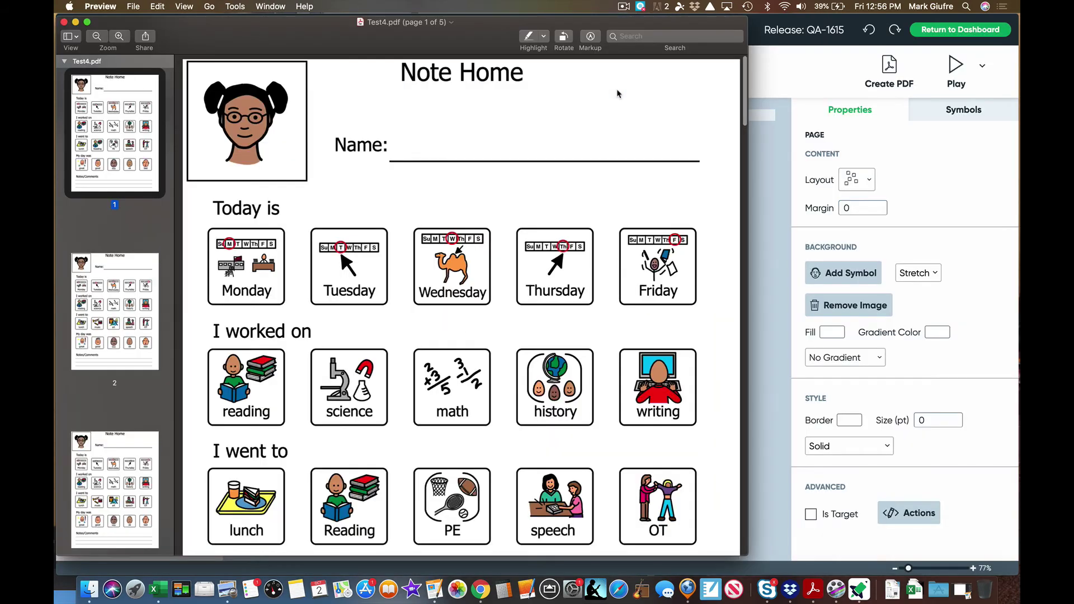
# Step: Scroll through the pages of Test4.pdf in Preview, then close it
pyautogui.scroll(-15, 457, 211)
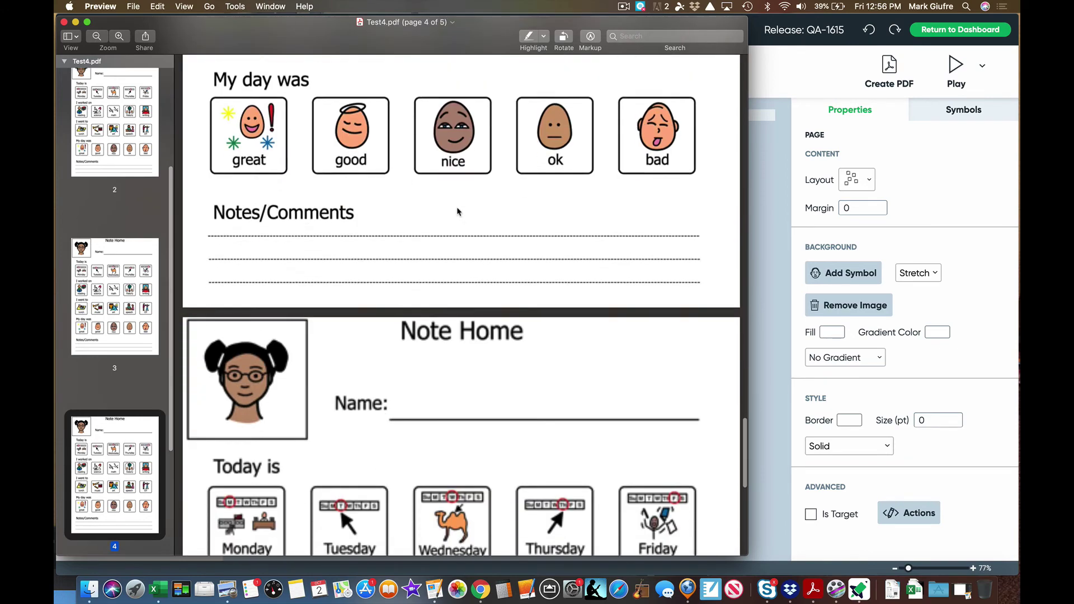
pyautogui.scroll(-3, 456, 211)
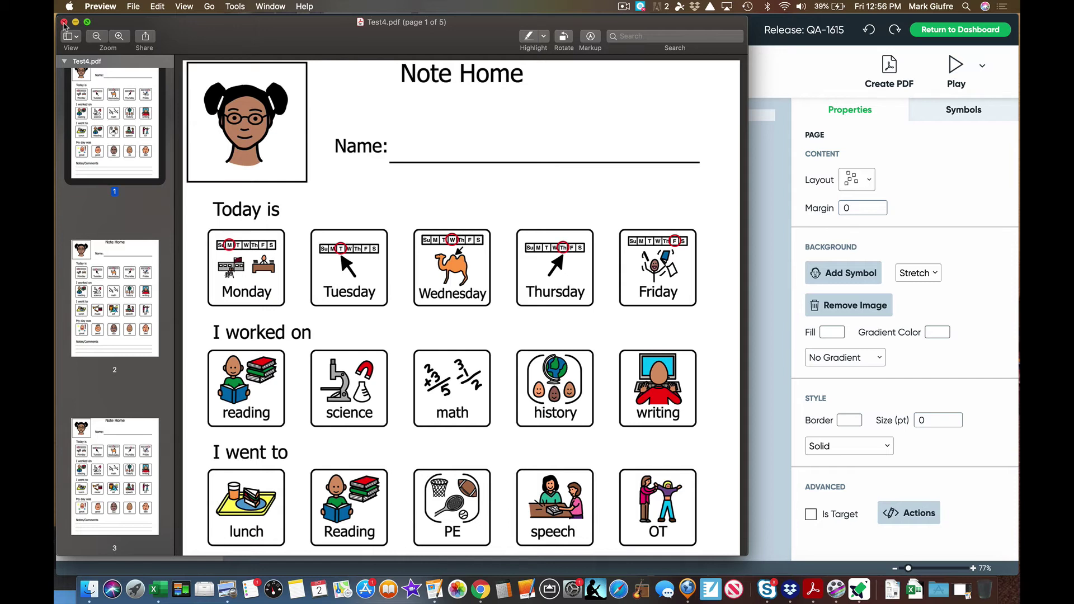
pyautogui.click(64, 22)
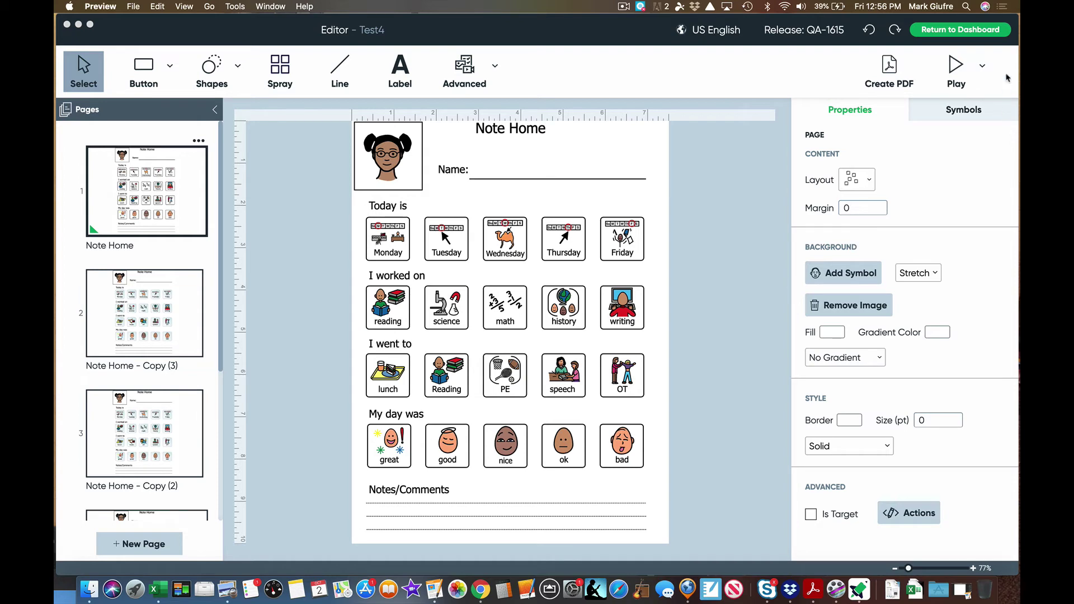
# Step: Return to the Dashboard and look over the Blank activity templates before backing out
pyautogui.click(970, 32)
pyautogui.click(969, 30)
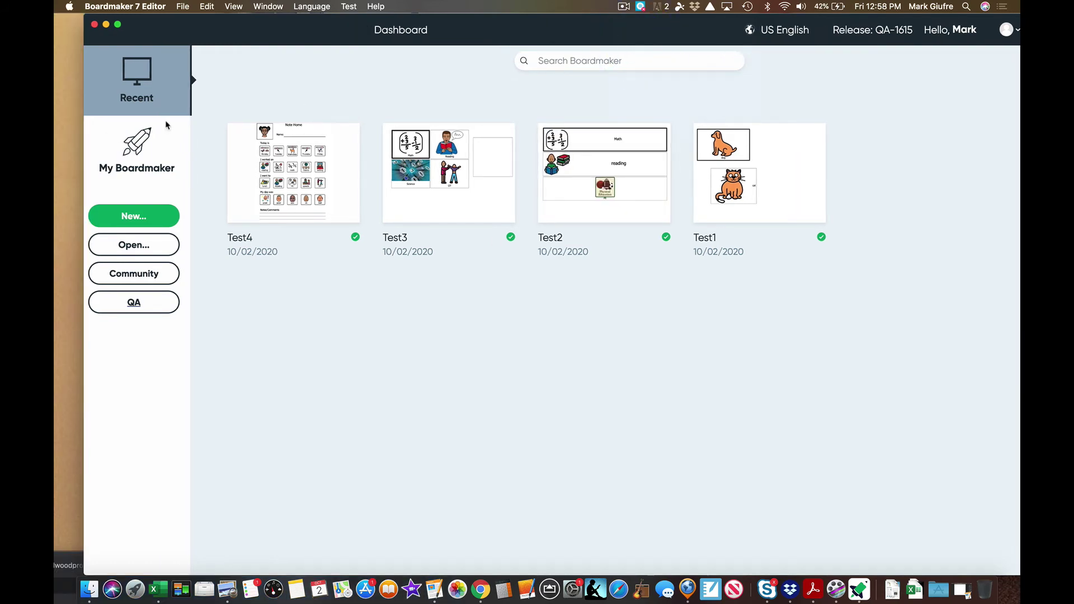
pyautogui.click(135, 217)
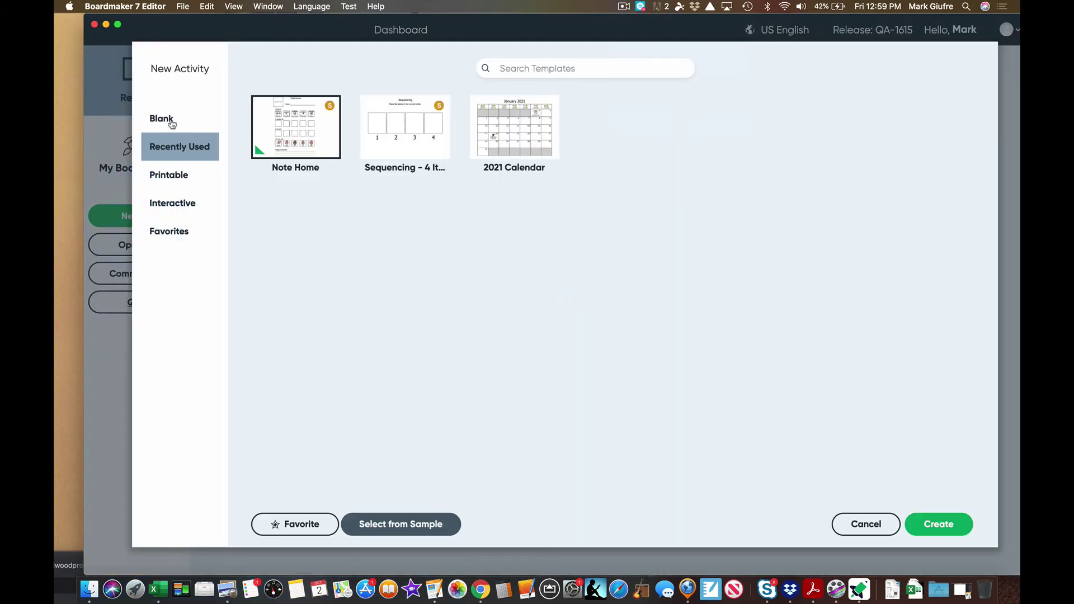
pyautogui.click(172, 123)
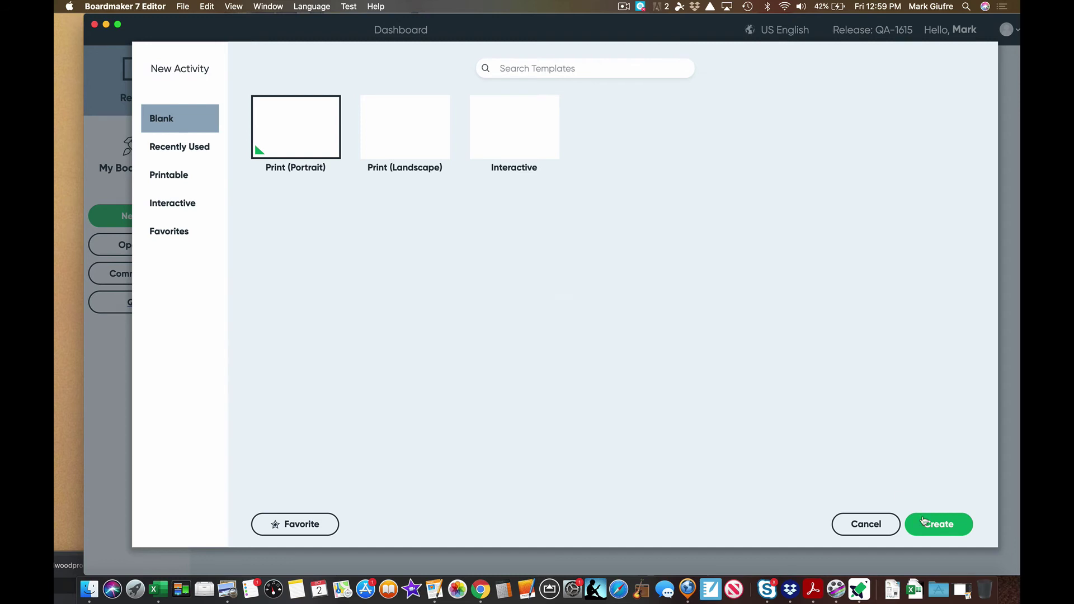
pyautogui.click(881, 525)
# Step: Choose the 2021 Calendar from the Printable templates in New Activity
pyautogui.click(144, 219)
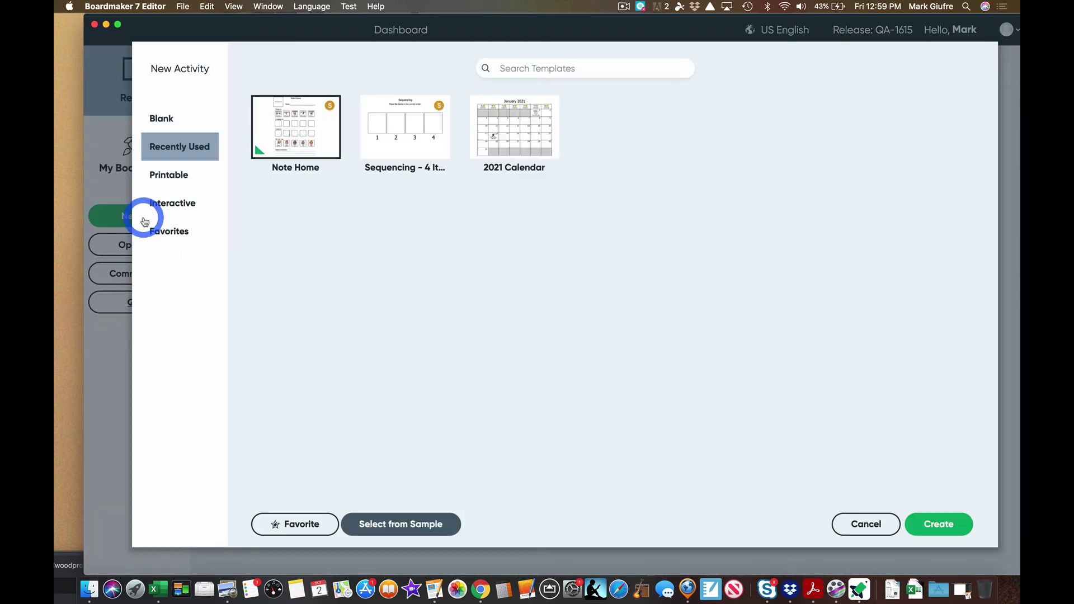
pyautogui.click(159, 176)
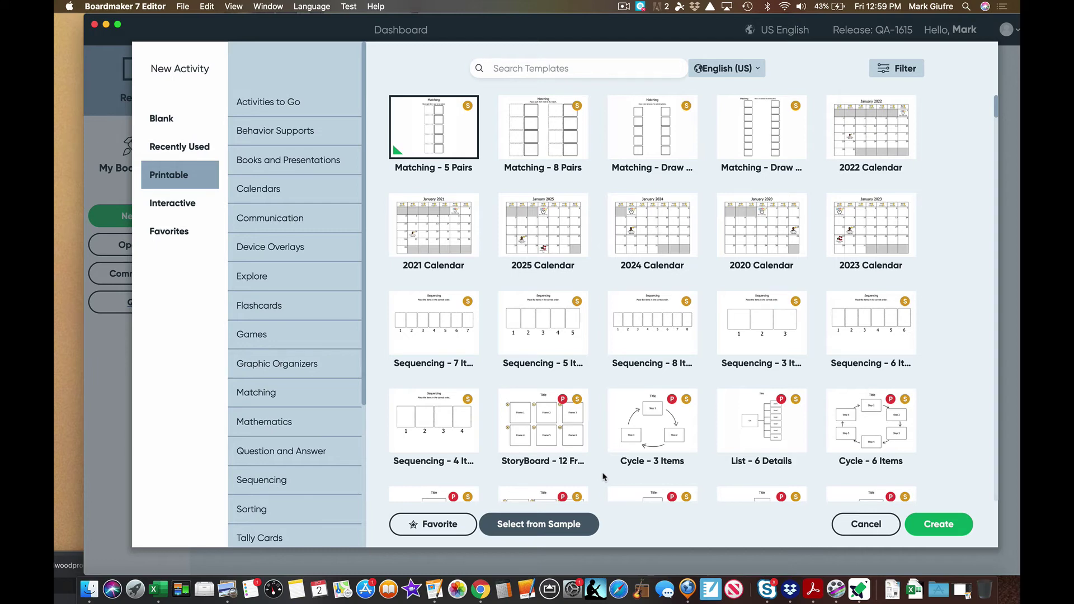
pyautogui.click(182, 177)
pyautogui.scroll(-10, 560, 277)
pyautogui.scroll(10, 559, 277)
pyautogui.scroll(-5, 257, 309)
pyautogui.scroll(5, 257, 310)
pyautogui.scroll(-3, 686, 287)
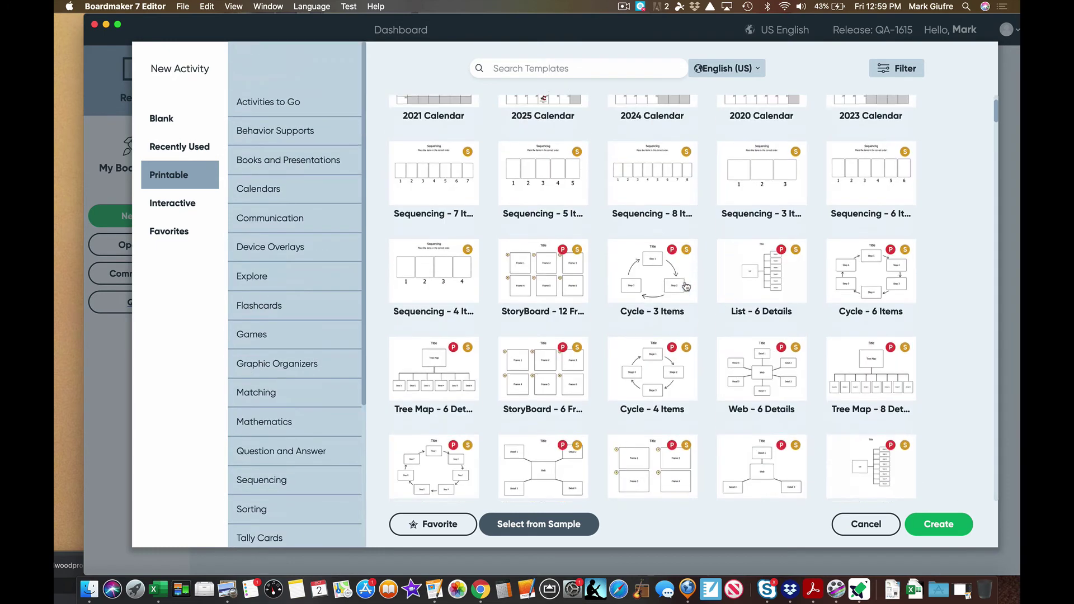
pyautogui.scroll(3, 686, 286)
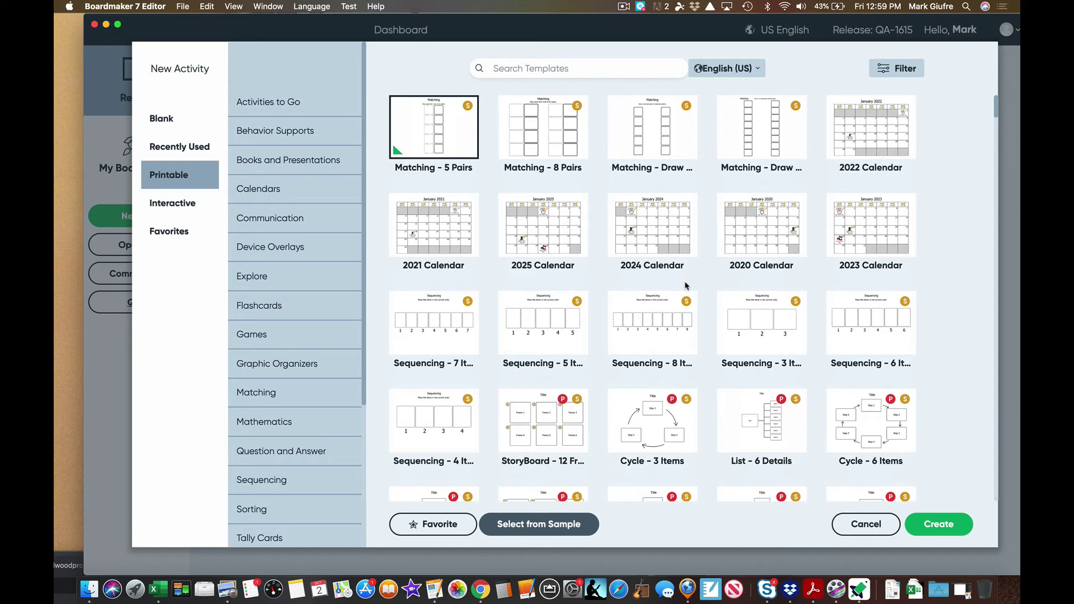
pyautogui.click(398, 224)
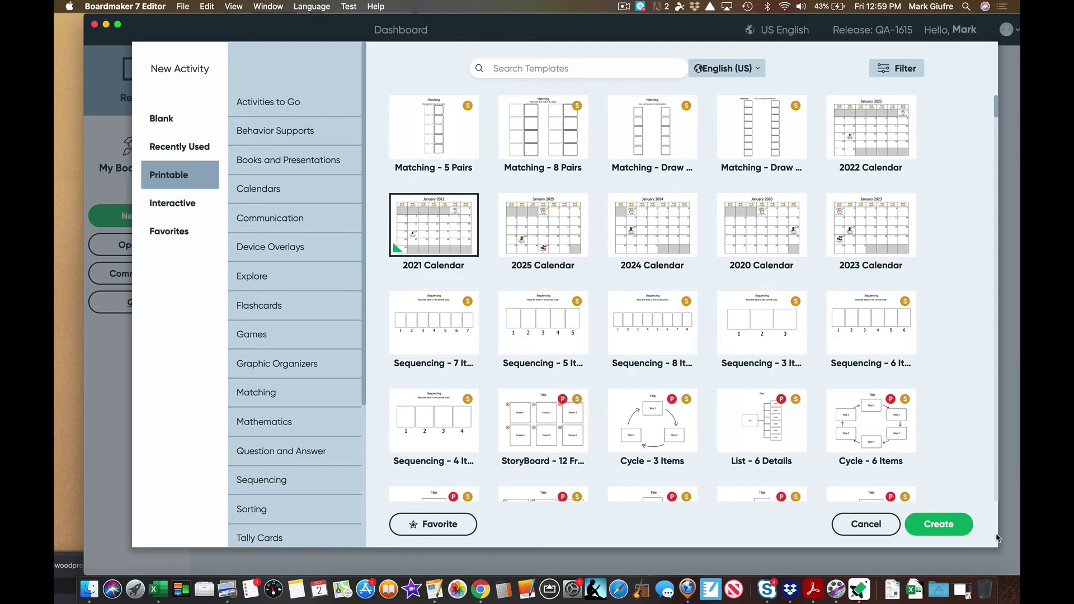
# Step: Create the 2021 Calendar activity and select the New Year's Day cell on January 1
pyautogui.click(946, 525)
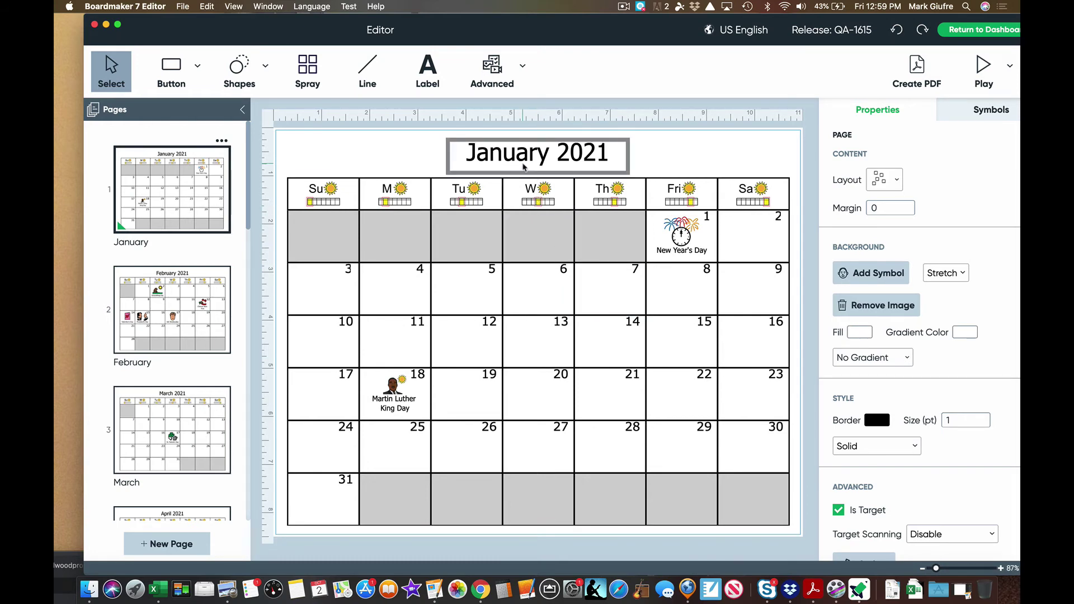
pyautogui.scroll(-8, 172, 369)
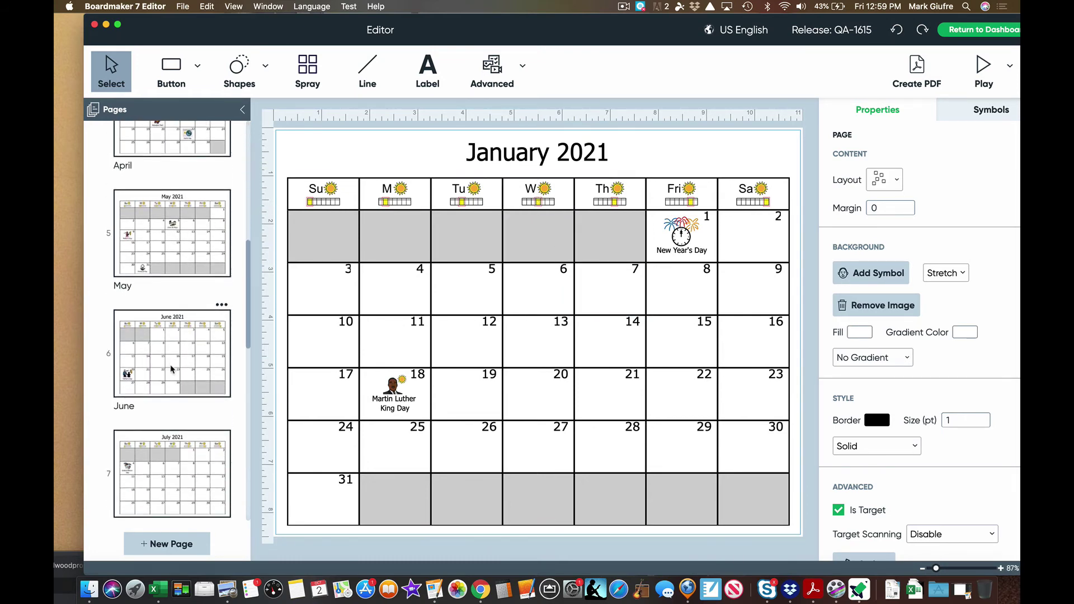
pyautogui.scroll(10, 172, 370)
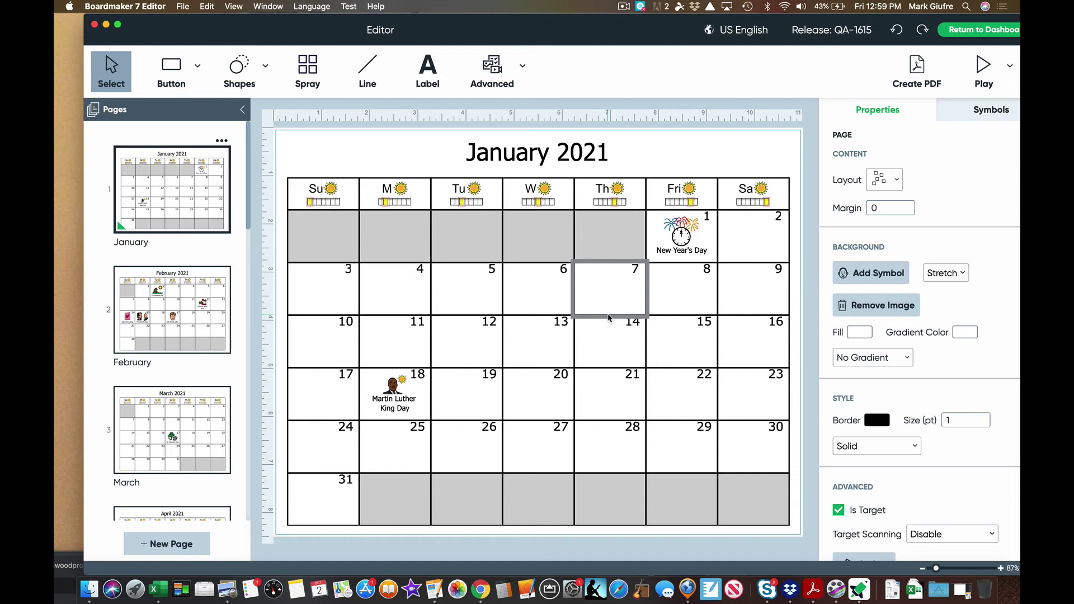
pyautogui.click(664, 269)
pyautogui.click(680, 233)
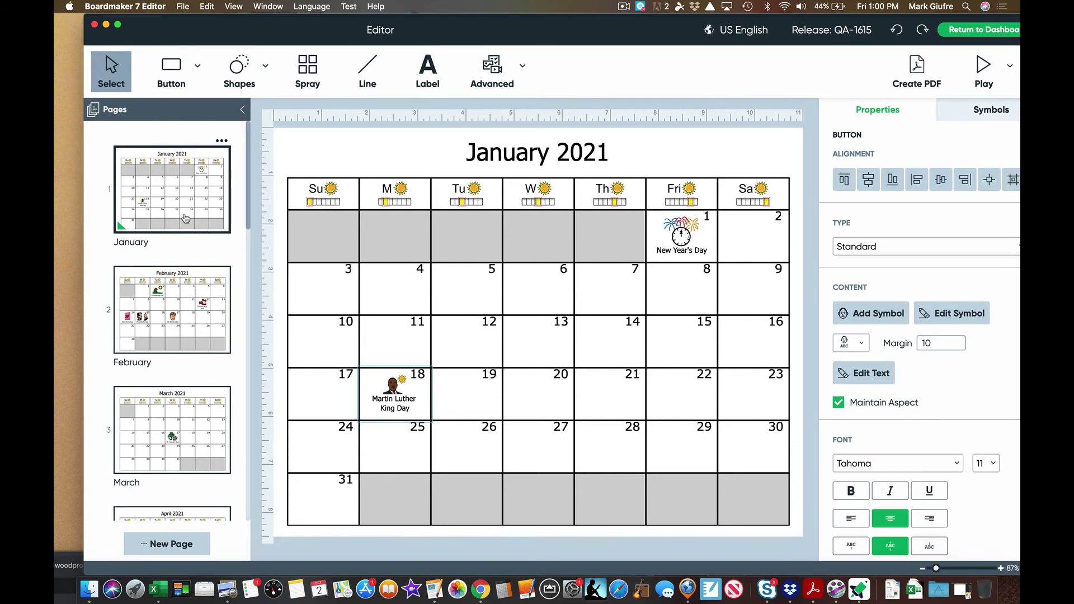
# Step: Type 'Field Trip' in the January 13 cell, add the first field trip symbol, then select the 21st
pyautogui.click(519, 343)
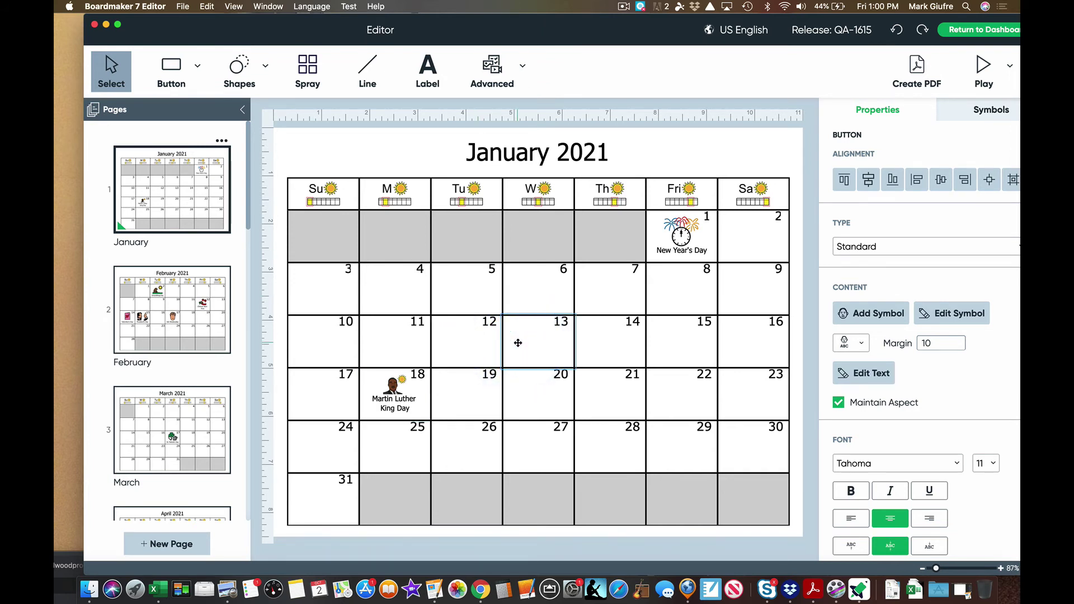
pyautogui.write('Fied')
pyautogui.press('BackSpace')
pyautogui.write('ld Trip')
pyautogui.doubleClick(518, 343)
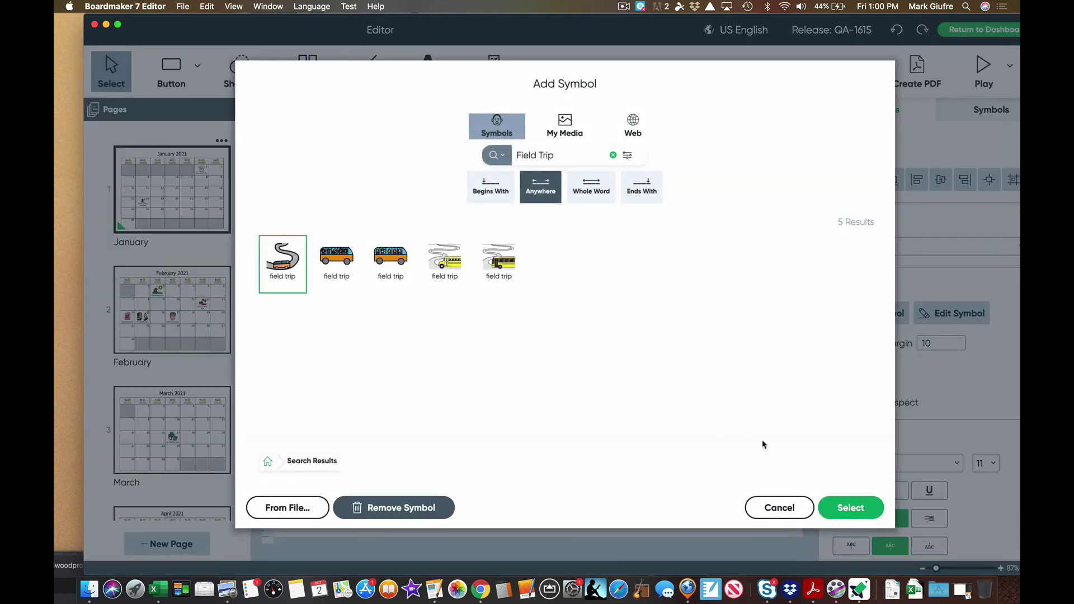
pyautogui.click(841, 502)
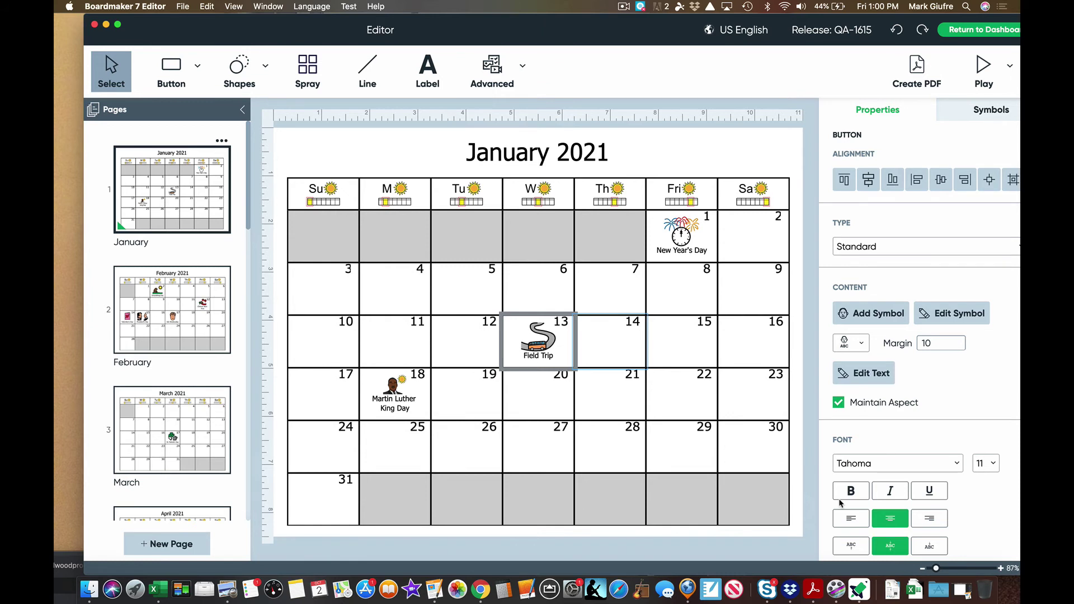
pyautogui.click(619, 385)
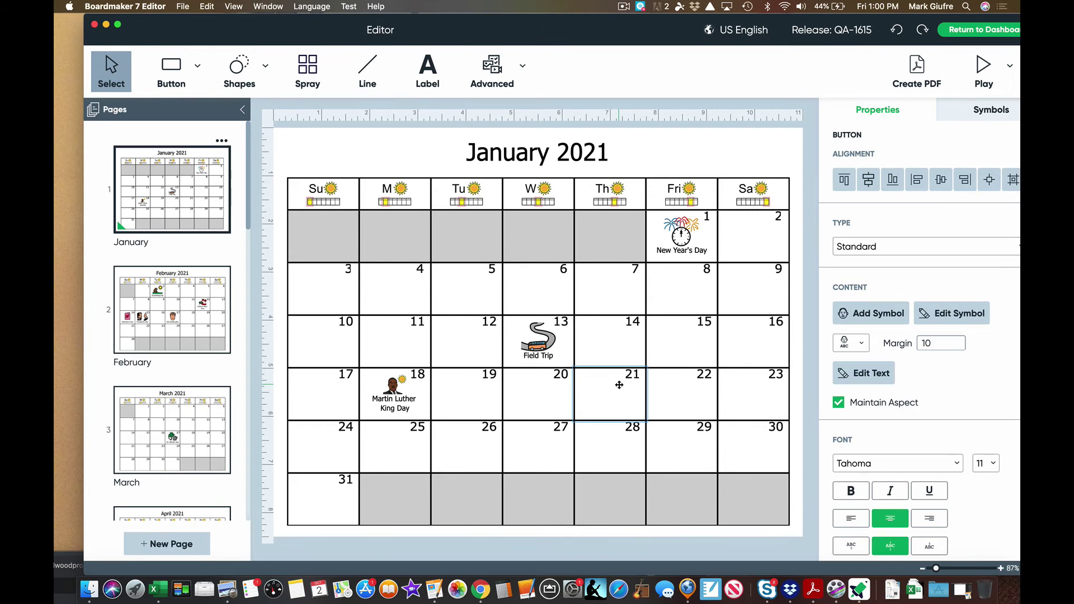
# Step: Label January 21 'Cooking Class' and add the second web photo of people cooking
pyautogui.write('Cooking Class')
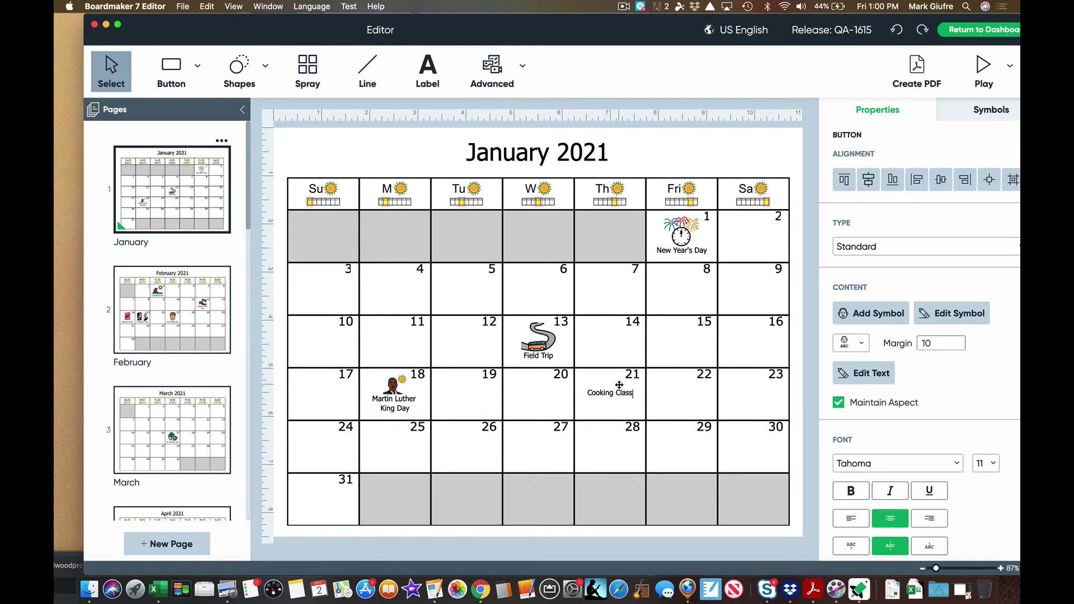
pyautogui.press('Return')
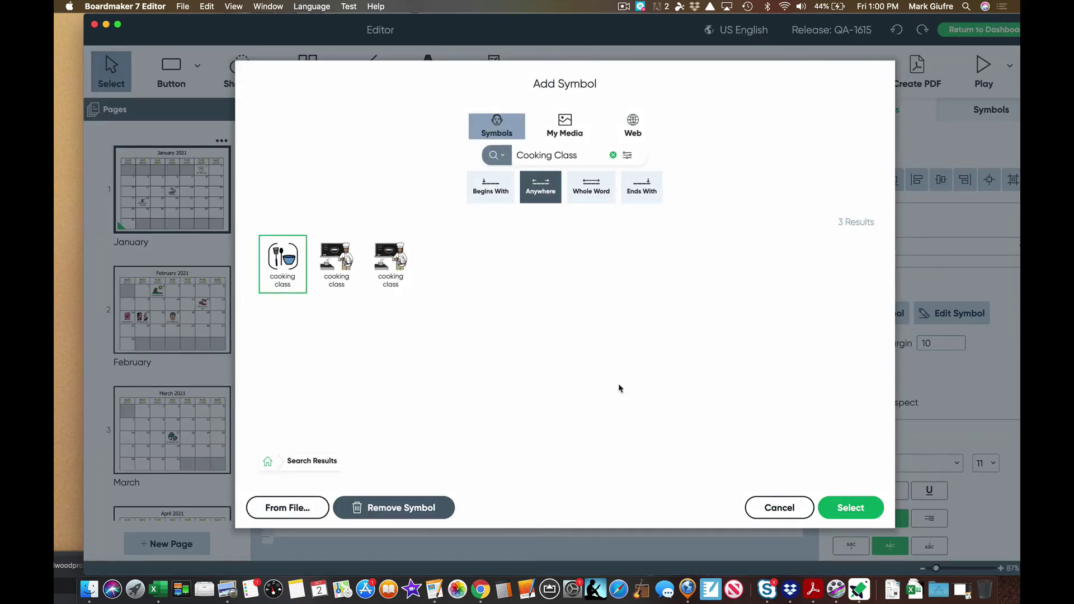
pyautogui.click(634, 120)
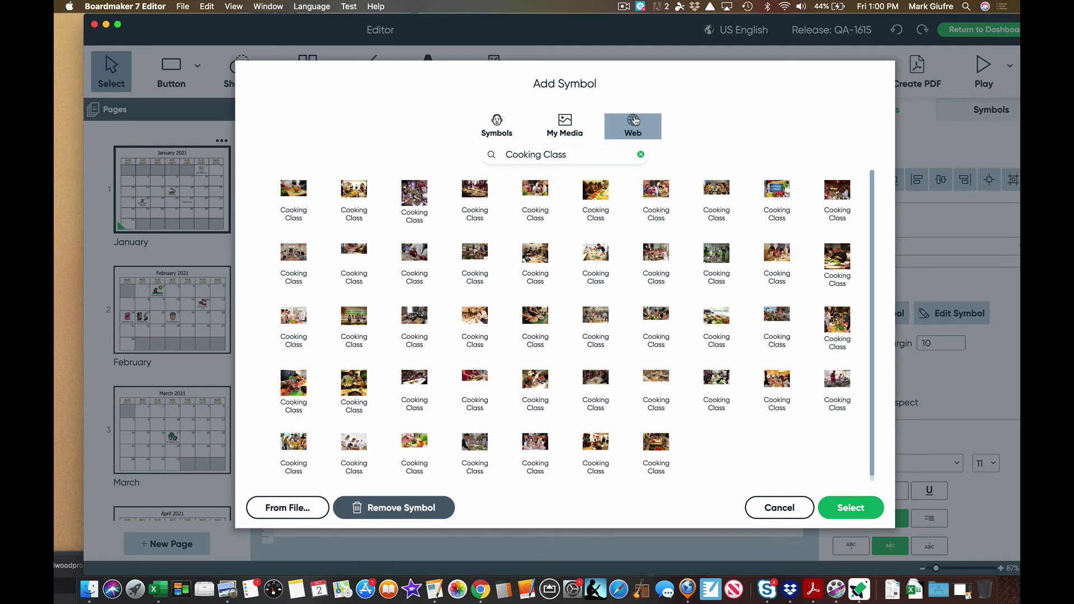
pyautogui.click(360, 196)
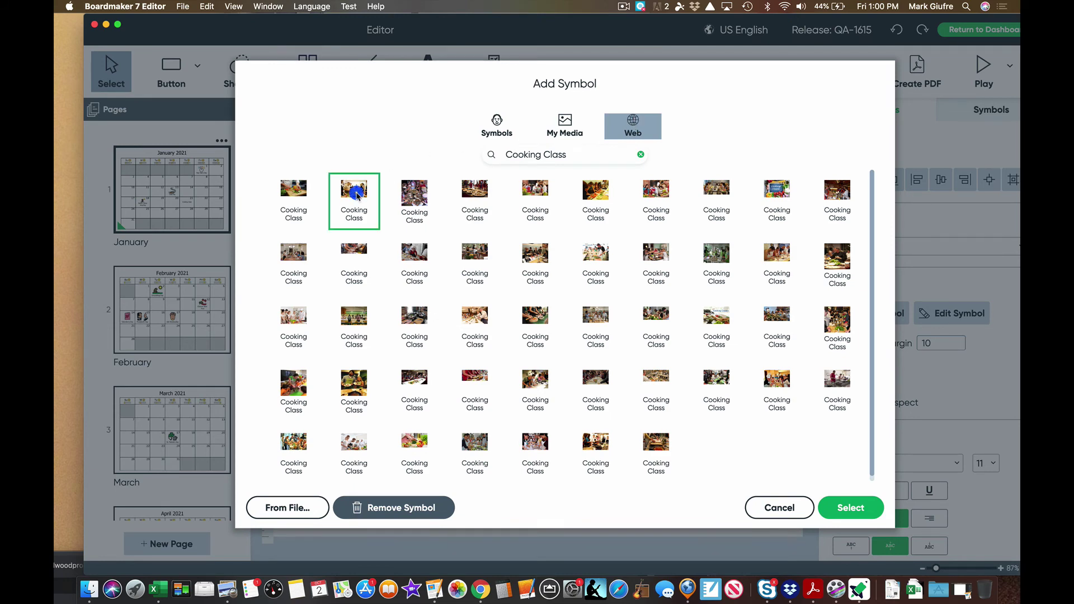
pyautogui.click(851, 508)
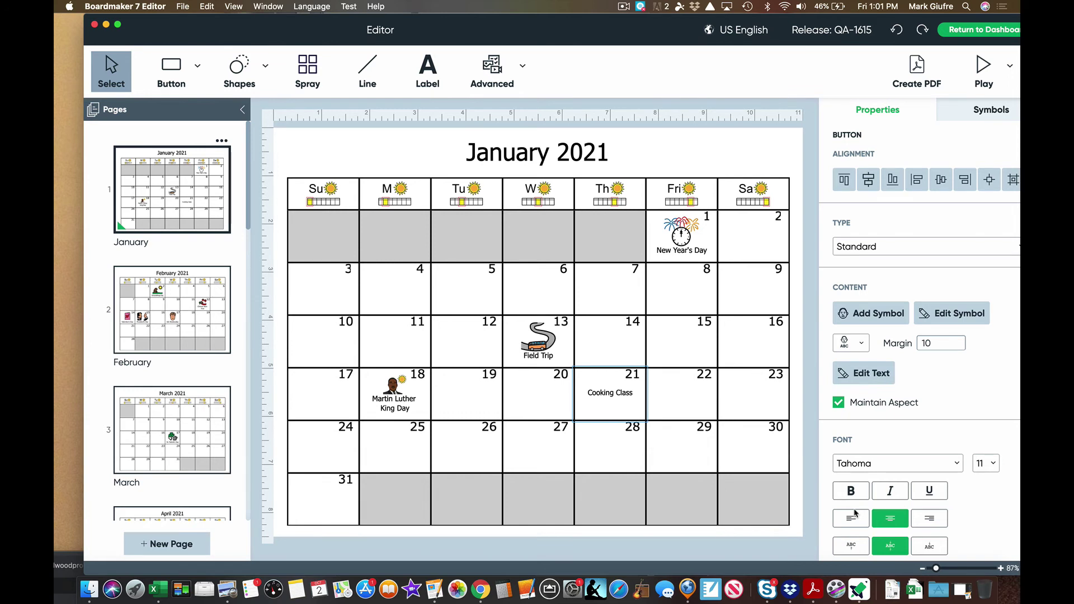
pyautogui.moveTo(630, 32); pyautogui.dragTo(602, 32)
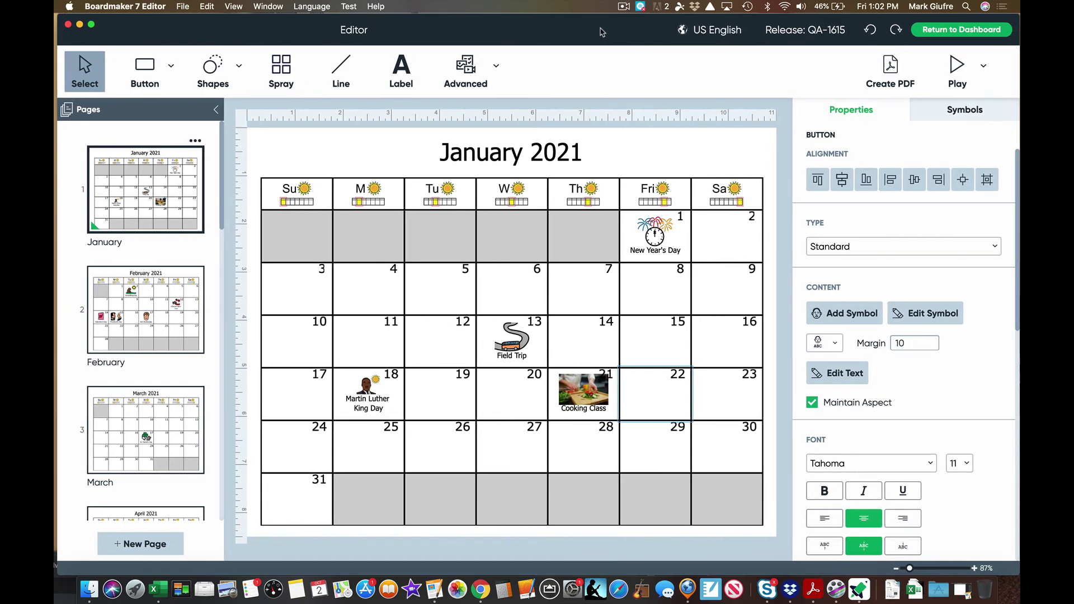
# Step: Type 'No School' in the January 15 cell and add the second no school symbol
pyautogui.click(655, 335)
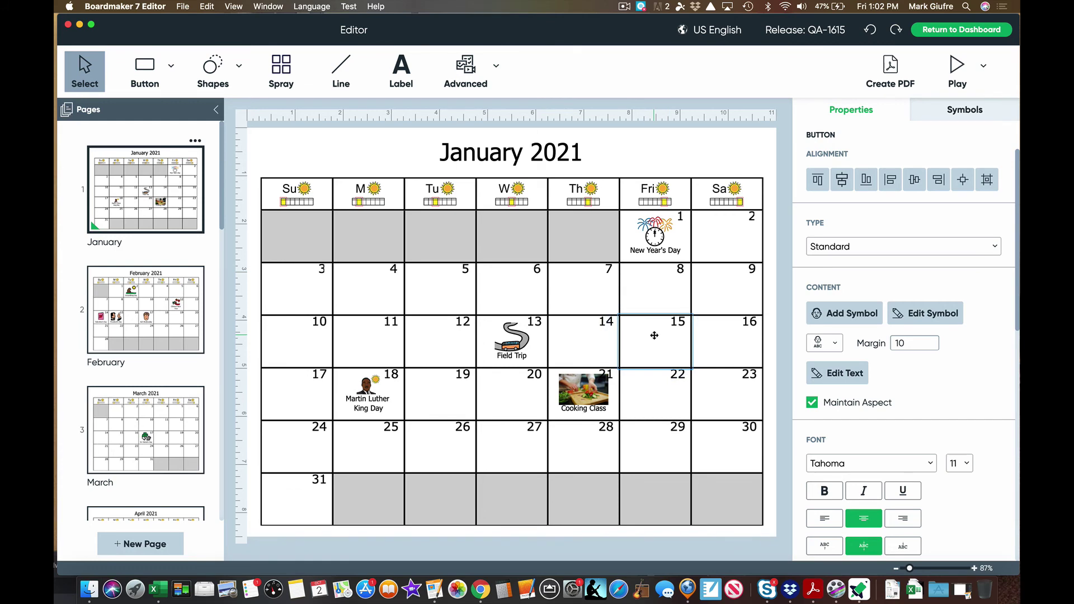
pyautogui.doubleClick(654, 335)
pyautogui.write('No School')
pyautogui.press('Return')
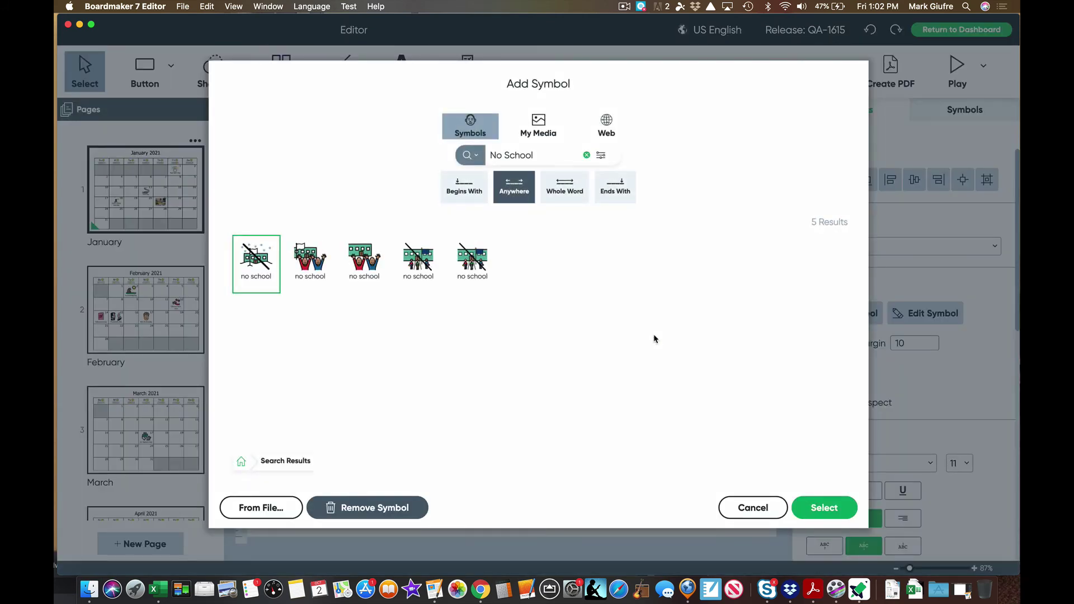
pyautogui.click(302, 251)
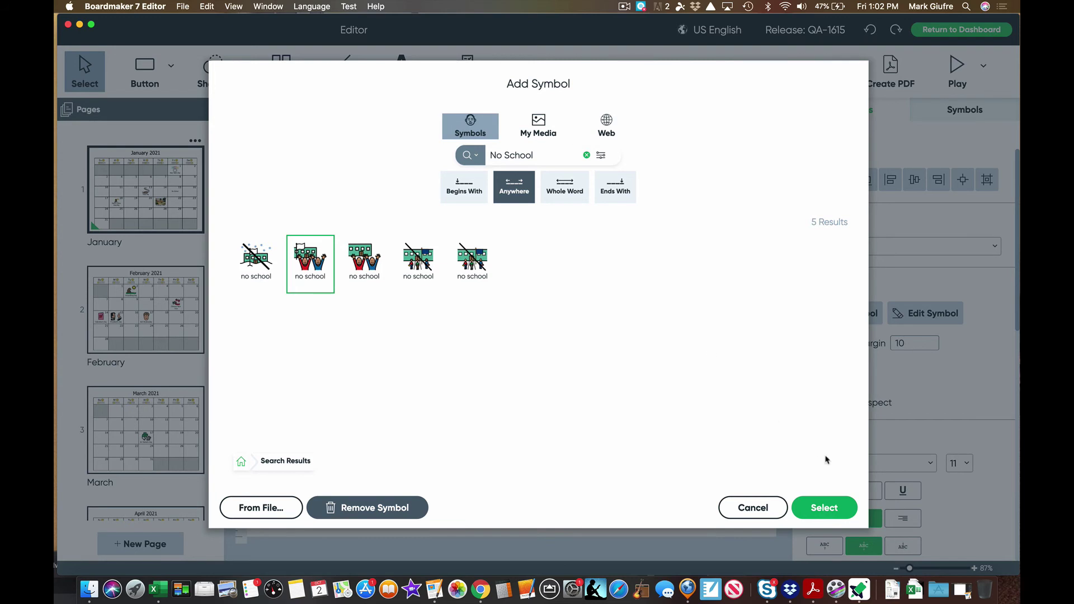
pyautogui.click(838, 509)
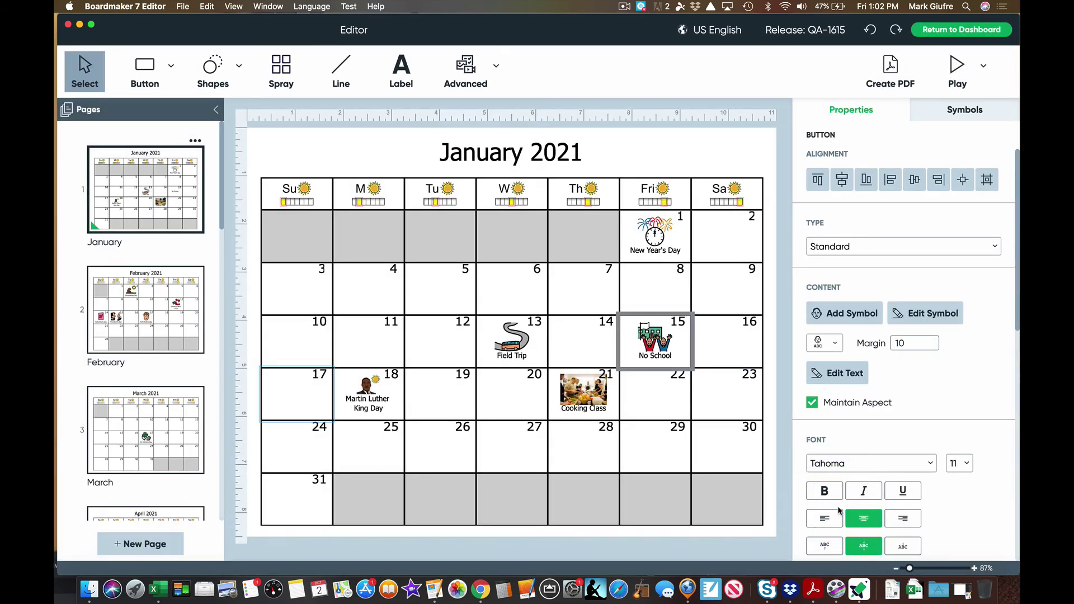
# Step: Search the Symbols library for 'No' and overlay an enlarged red no symbol on the day-15 picture
pyautogui.click(727, 193)
pyautogui.click(936, 113)
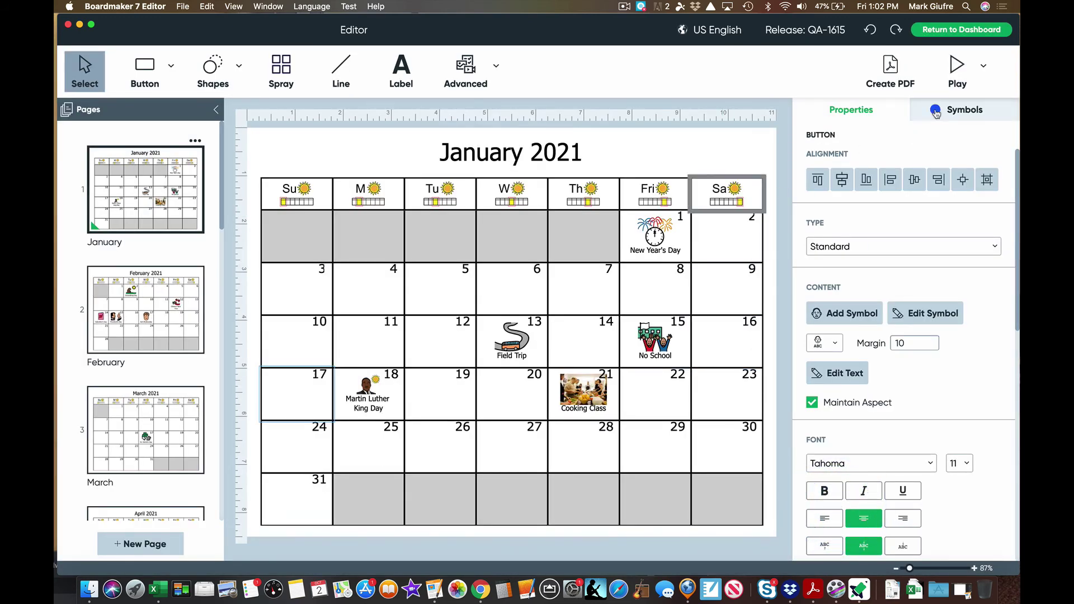
pyautogui.click(888, 164)
pyautogui.write('No')
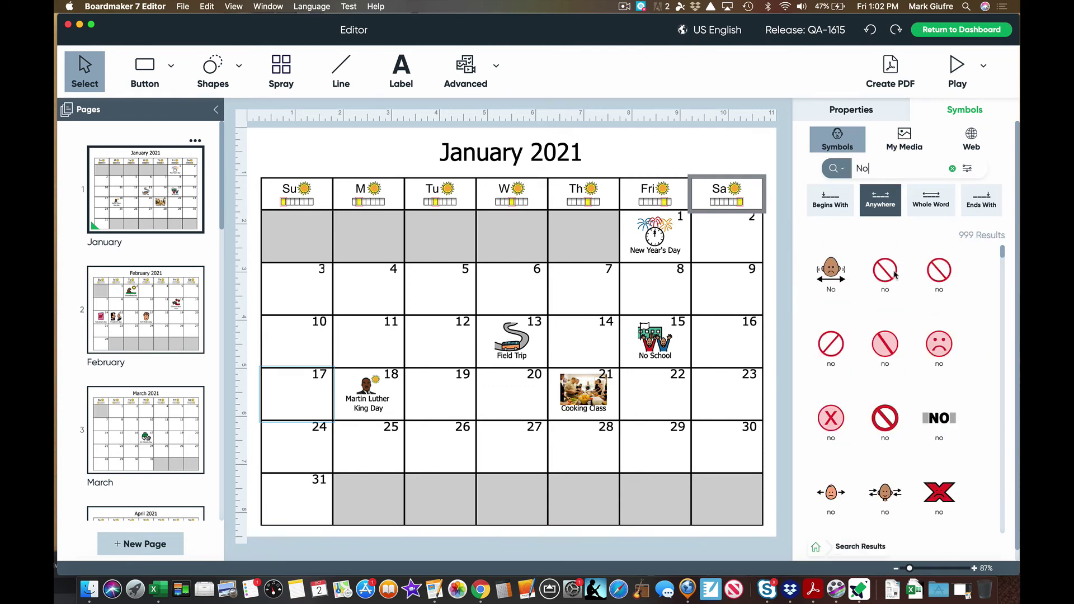
pyautogui.moveTo(894, 274); pyautogui.dragTo(660, 341)
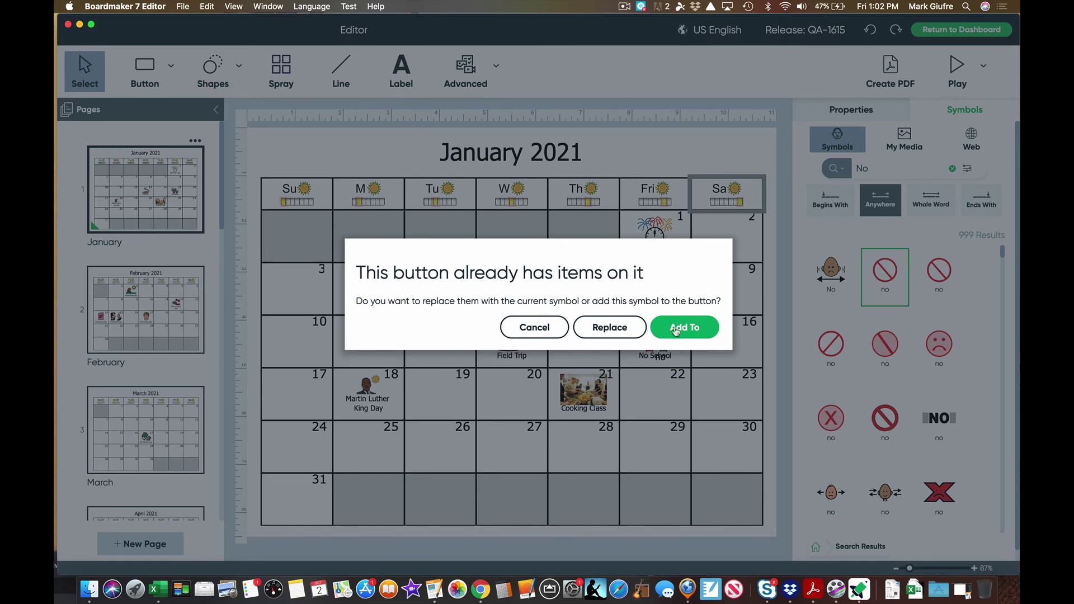
pyautogui.click(676, 330)
pyautogui.click(646, 330)
pyautogui.click(642, 339)
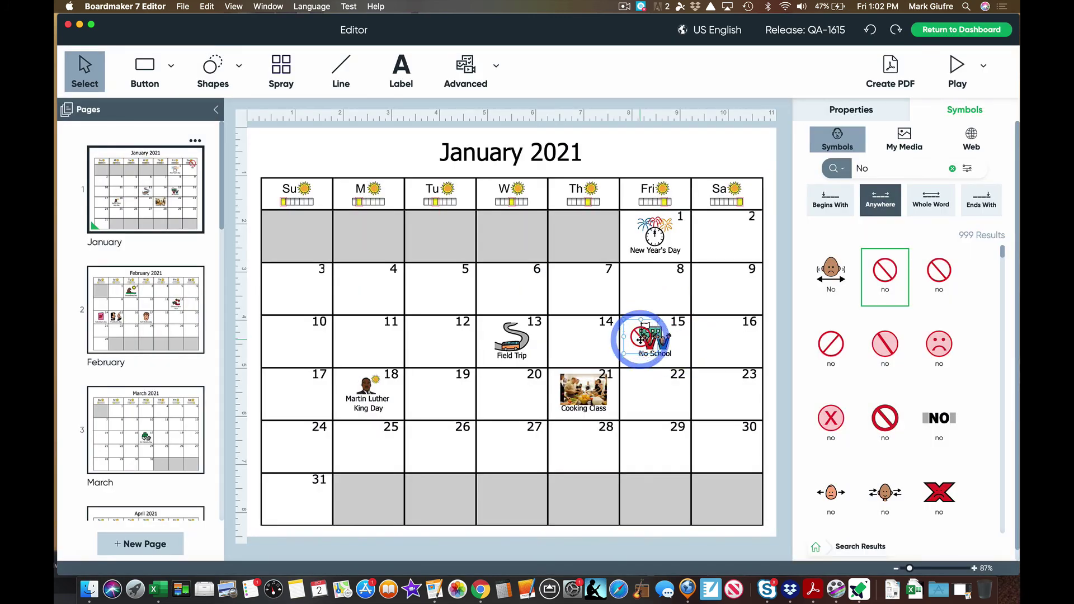
pyautogui.moveTo(649, 337); pyautogui.dragTo(665, 351)
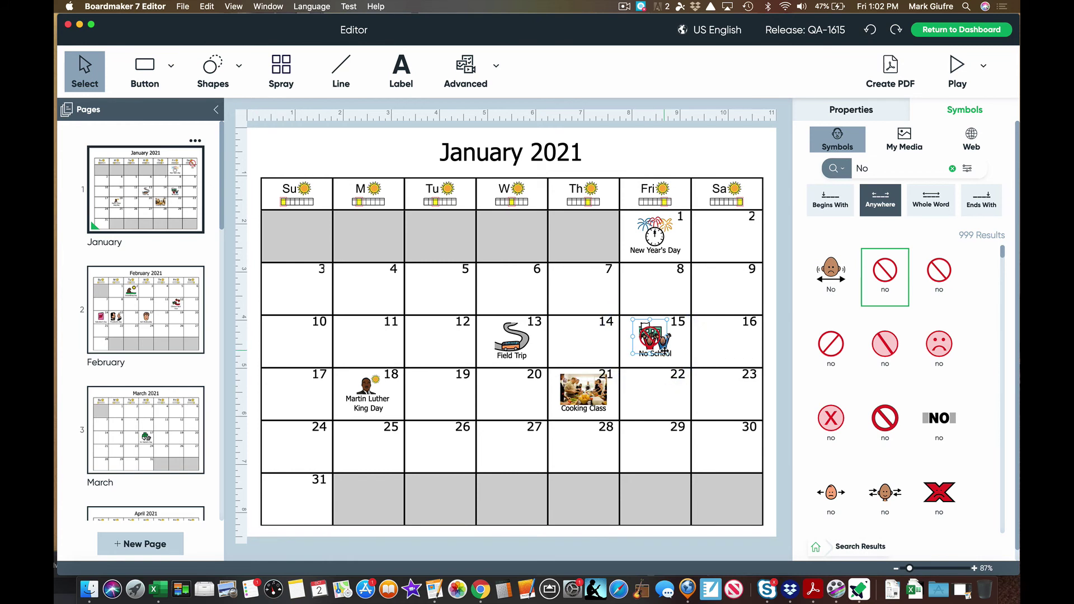
pyautogui.click(662, 349)
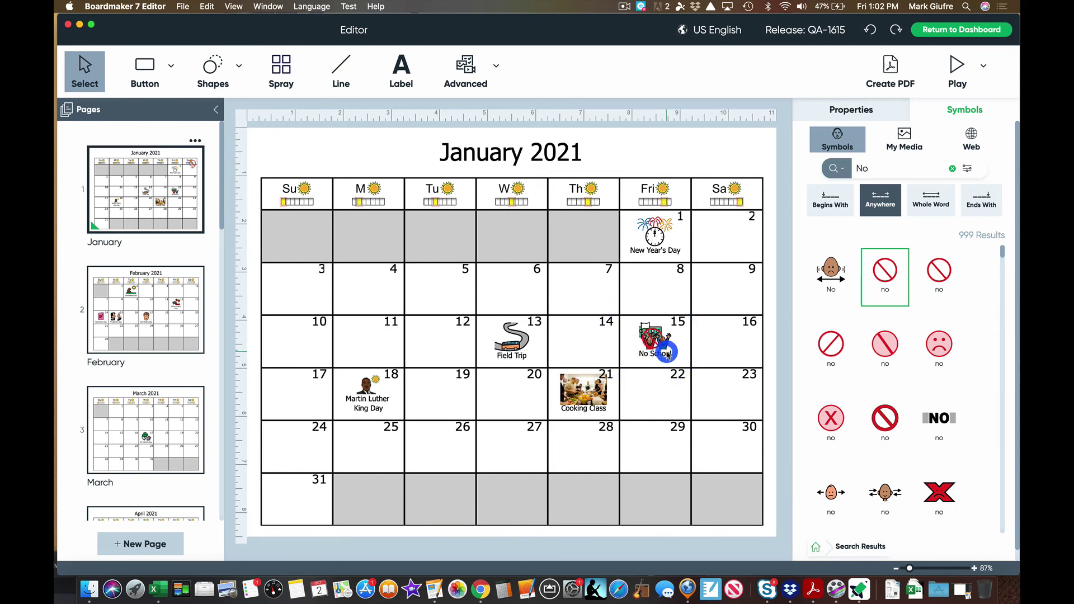
pyautogui.click(775, 325)
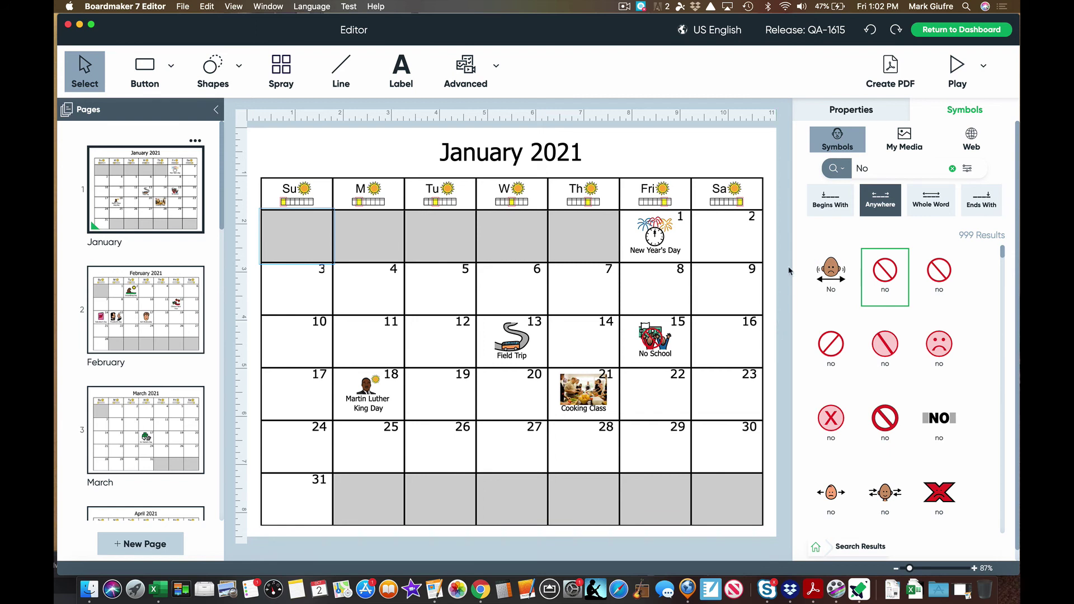
# Step: Give January 4 the red Home symbol and January 5 a web photo of a house
pyautogui.click(374, 287)
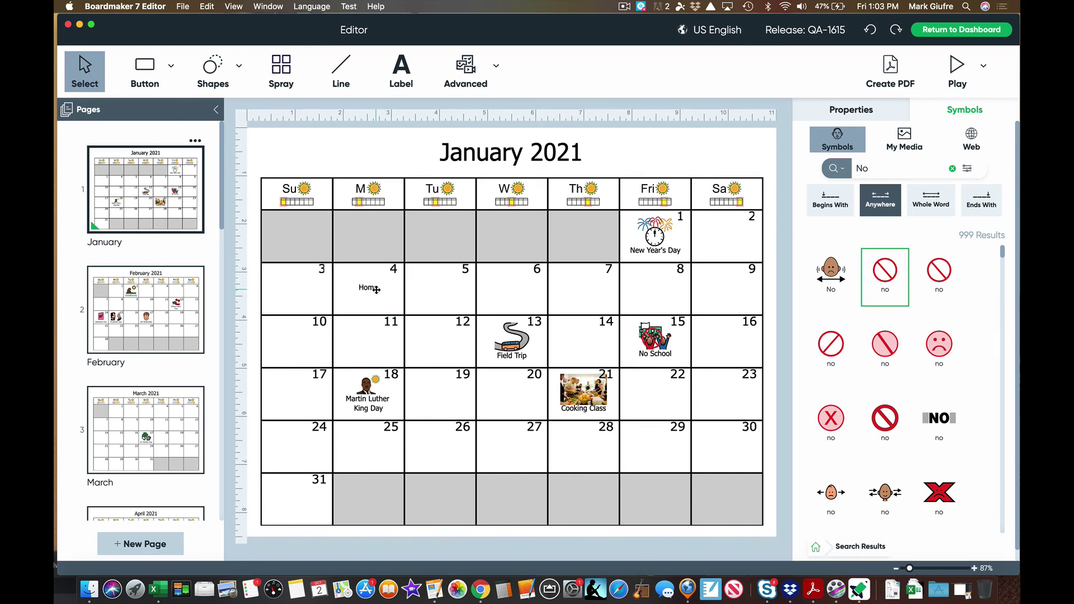
pyautogui.doubleClick(377, 290)
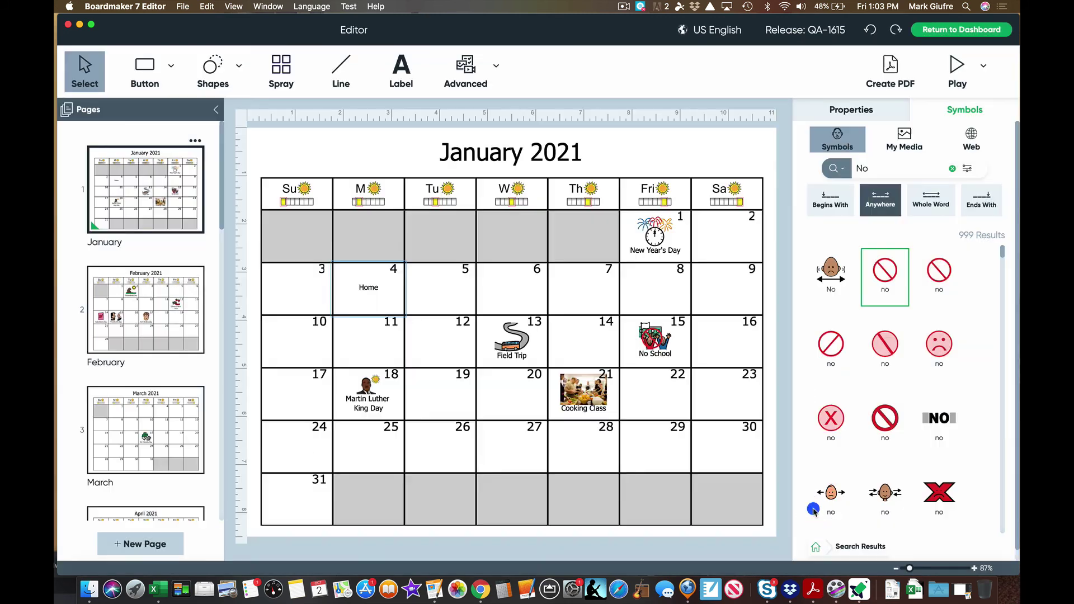
pyautogui.click(811, 511)
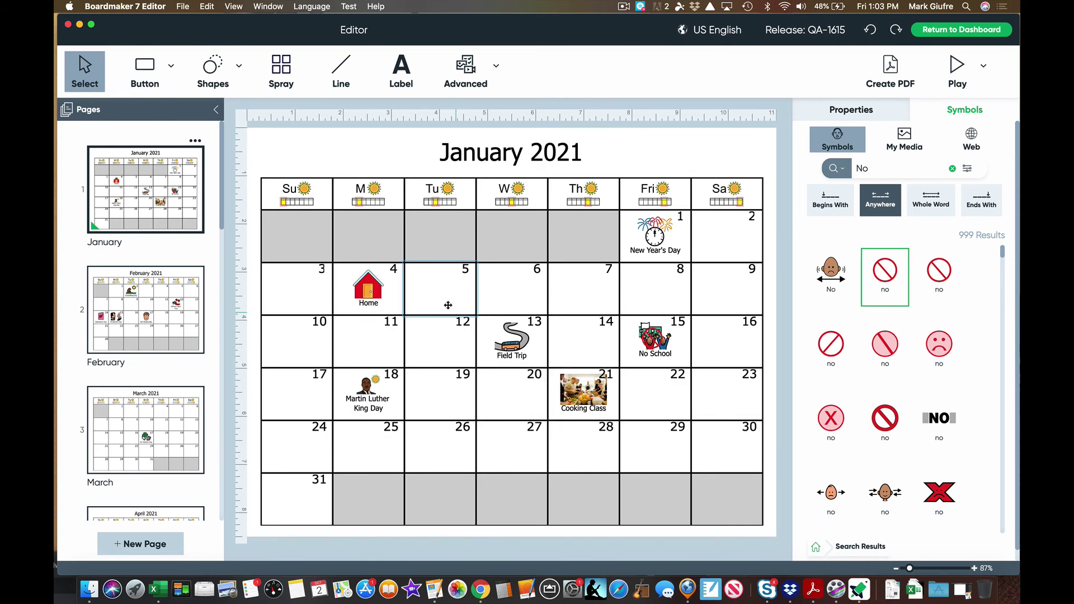
pyautogui.click(437, 290)
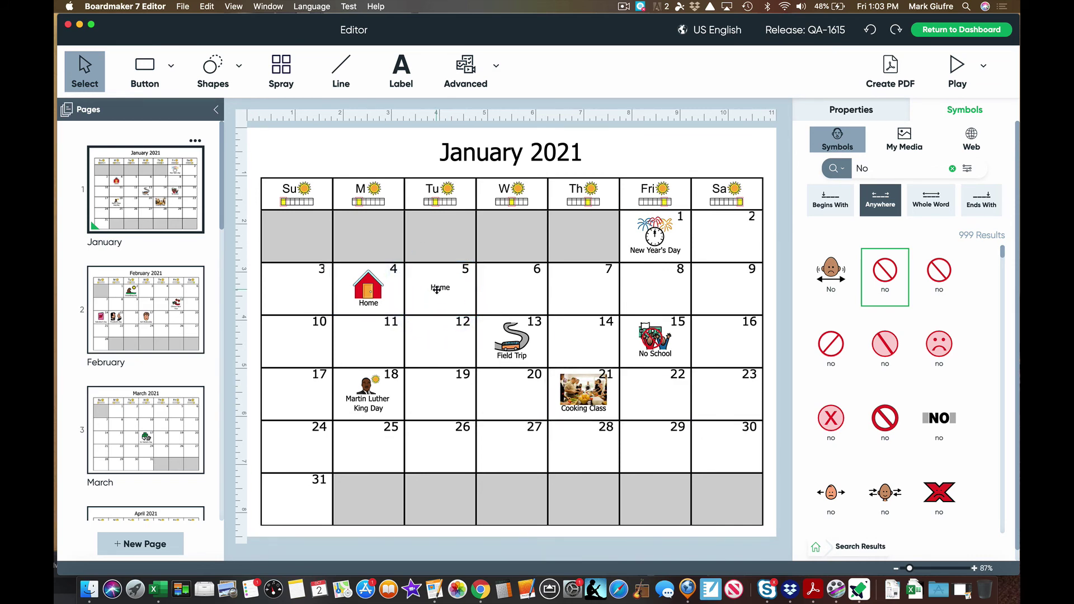
pyautogui.doubleClick(437, 291)
pyautogui.click(609, 127)
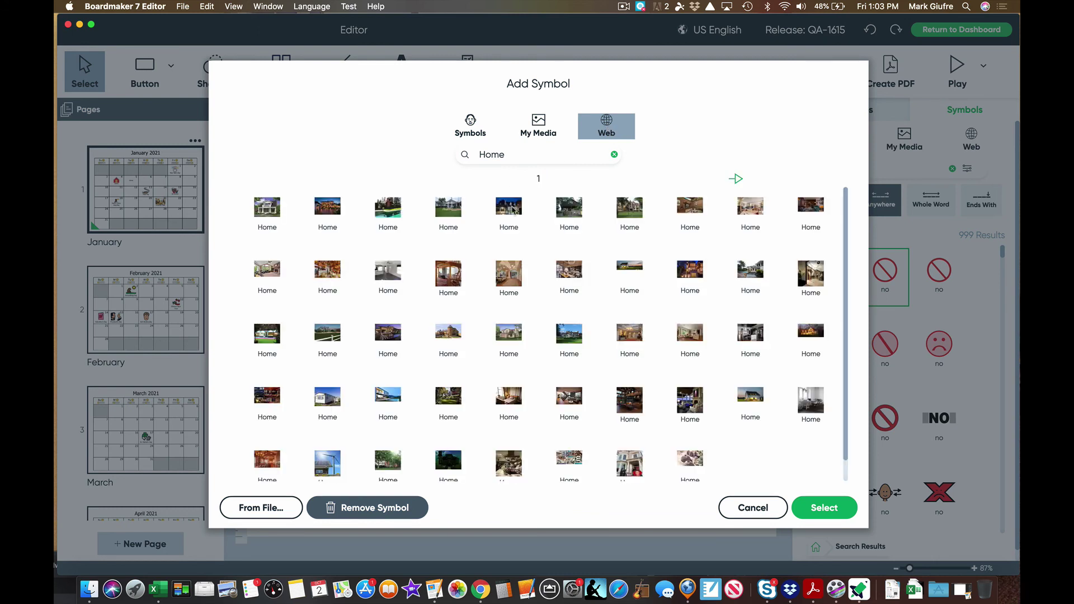
pyautogui.doubleClick(509, 207)
pyautogui.click(821, 511)
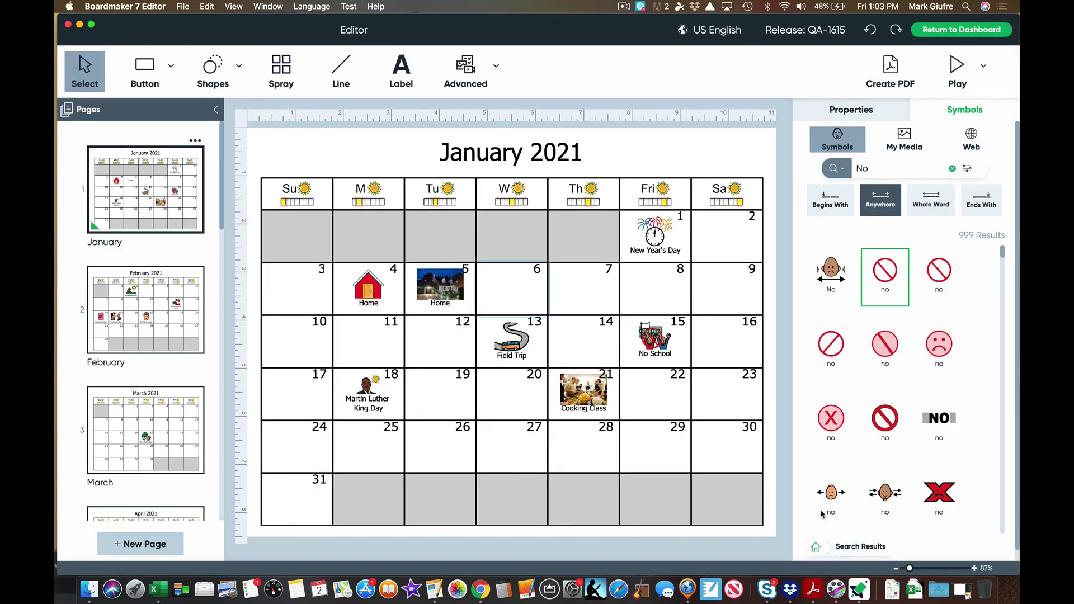
# Step: Search the Symbols library for 'Home' and drag the red Home symbol onto January 6
pyautogui.click(489, 278)
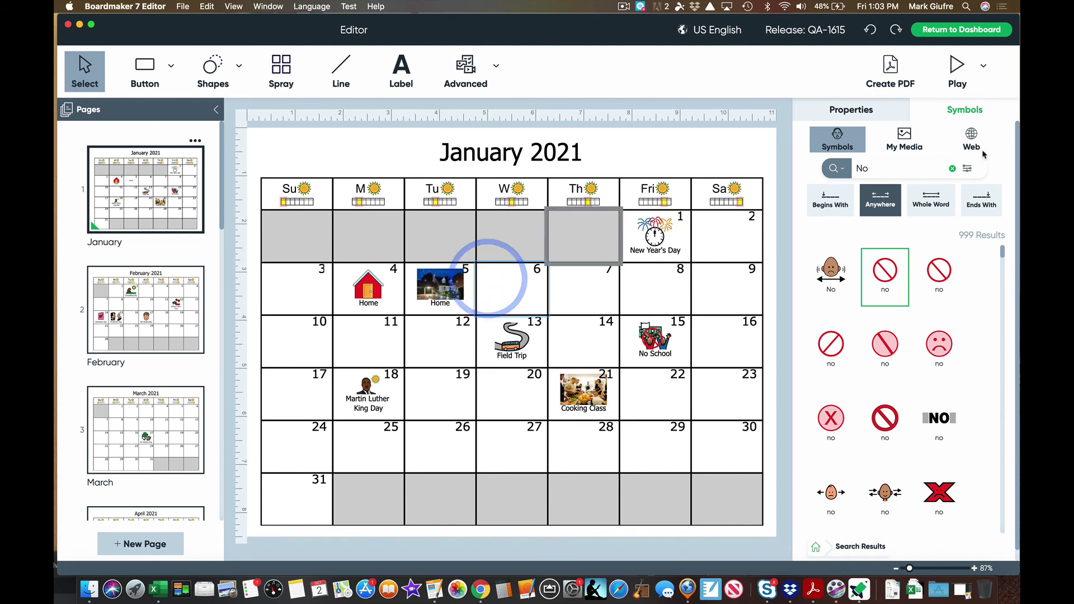
pyautogui.click(972, 112)
pyautogui.click(890, 168)
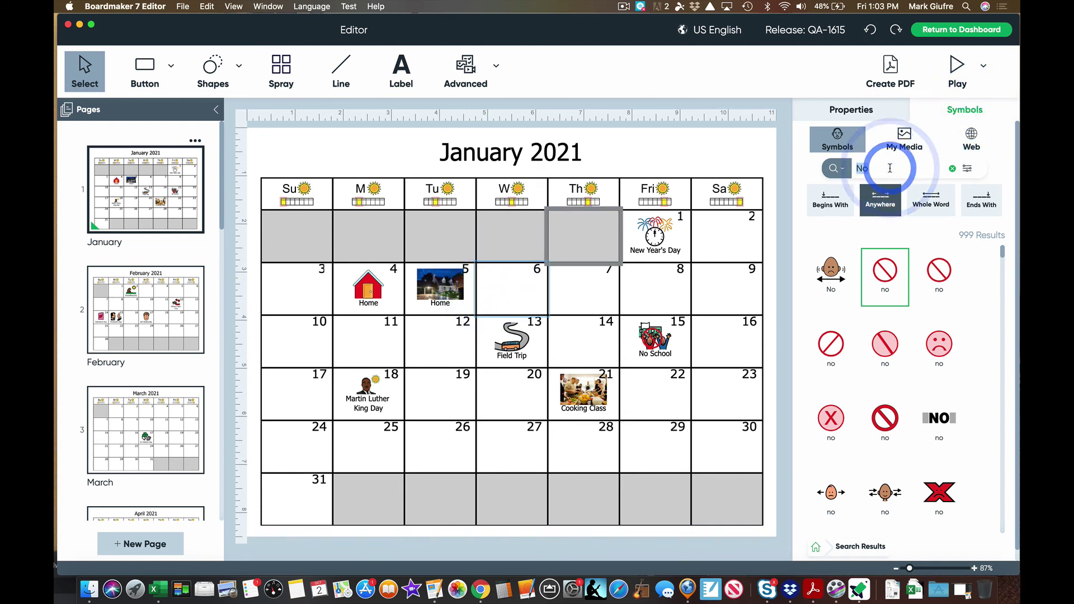
pyautogui.write('Home')
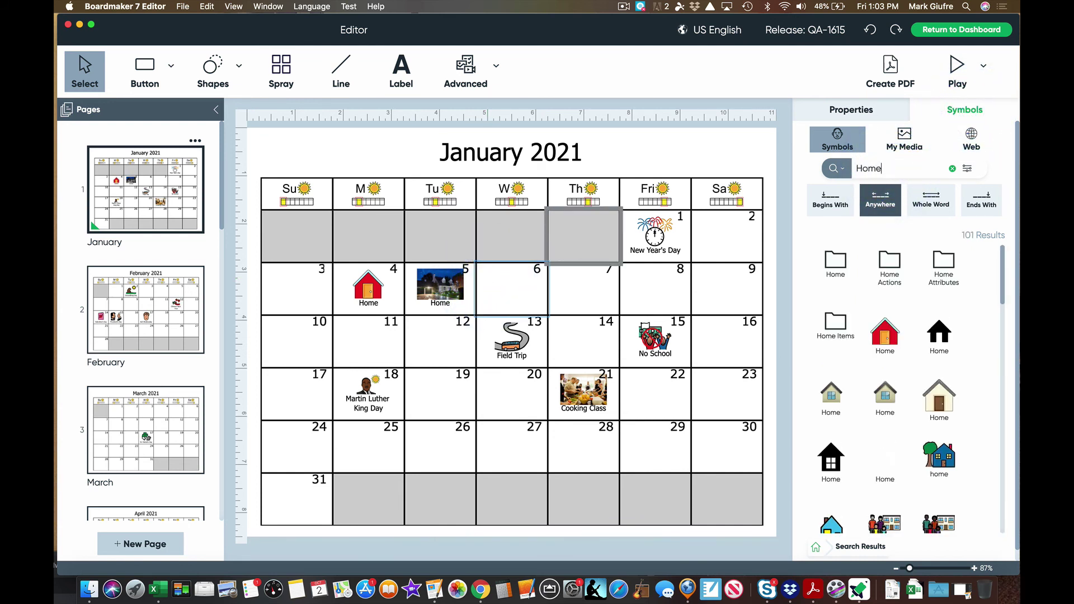
pyautogui.moveTo(901, 347); pyautogui.dragTo(515, 283)
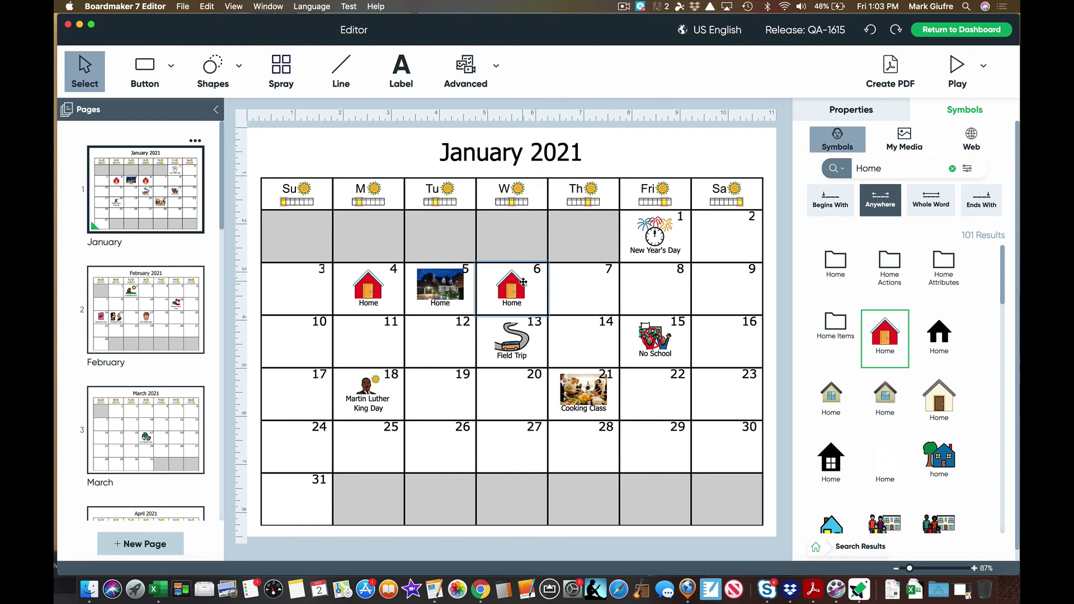
# Step: Save the calendar under a new name as Test5 via File > Save As
pyautogui.click(183, 6)
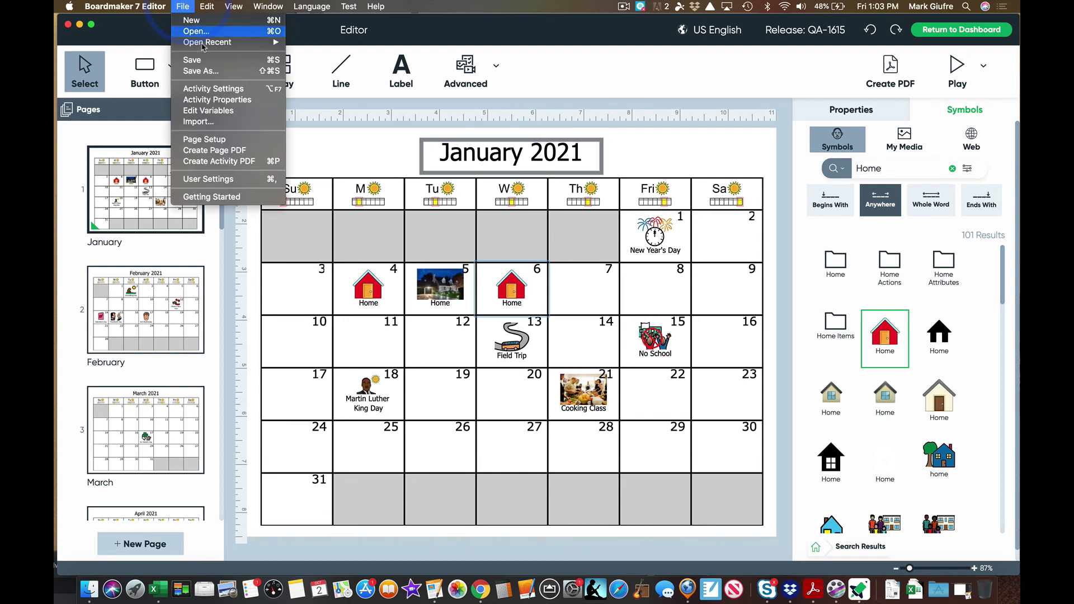
pyautogui.click(203, 70)
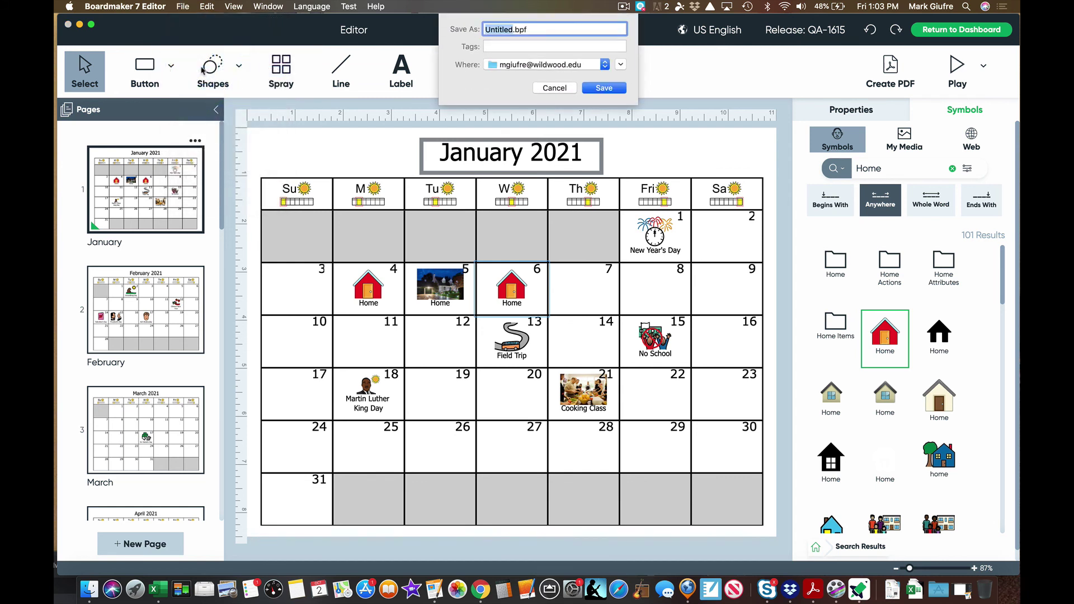
pyautogui.write('Test4')
pyautogui.press('Return')
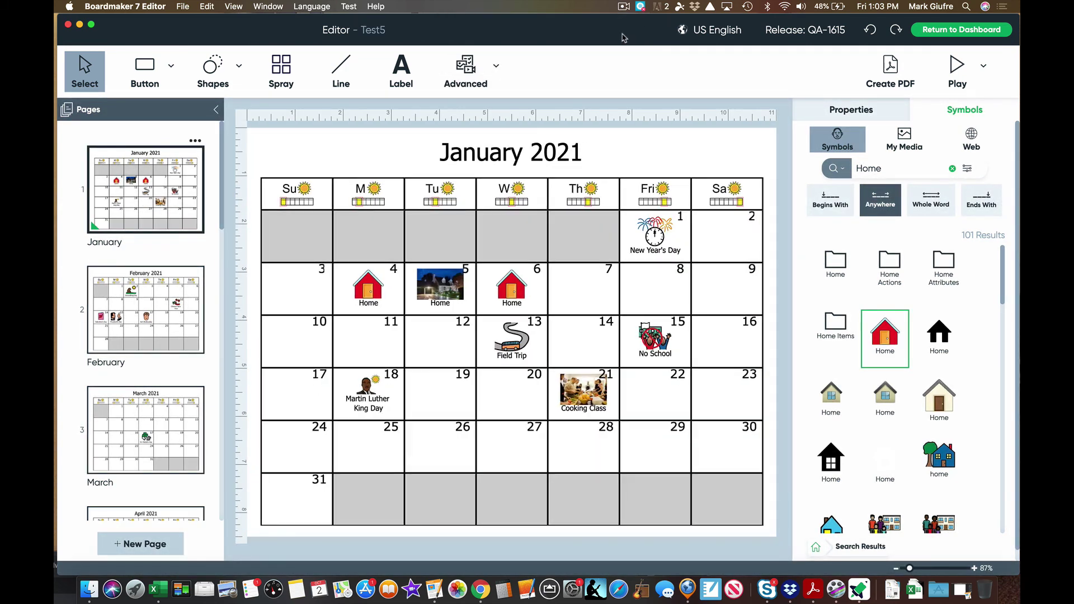
# Step: Export only the current page as Test5.pdf, opening it after creation, then close the preview
pyautogui.click(896, 76)
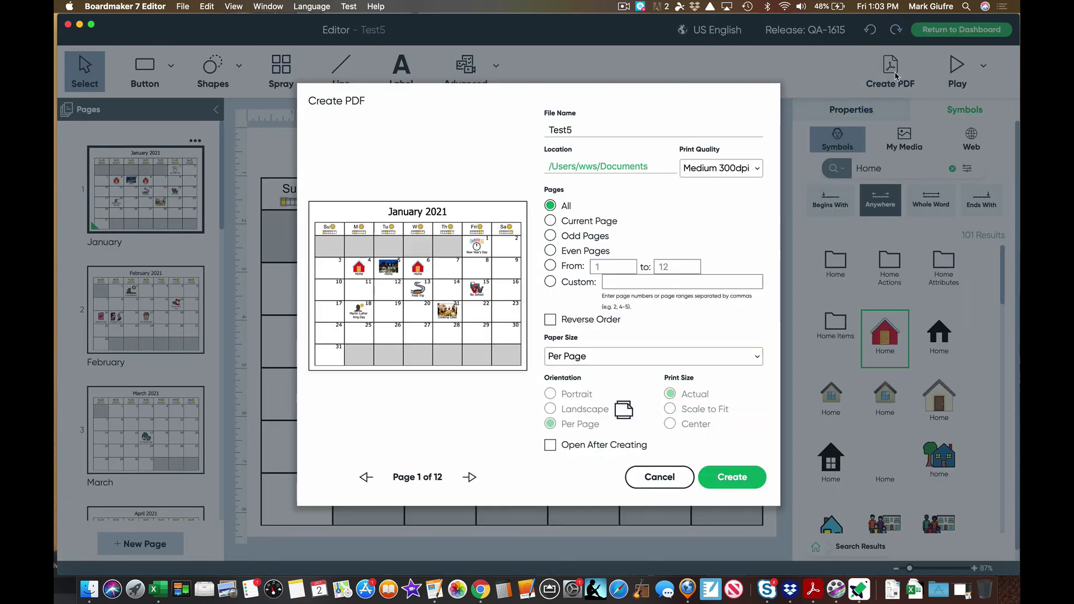
pyautogui.click(597, 220)
pyautogui.click(577, 445)
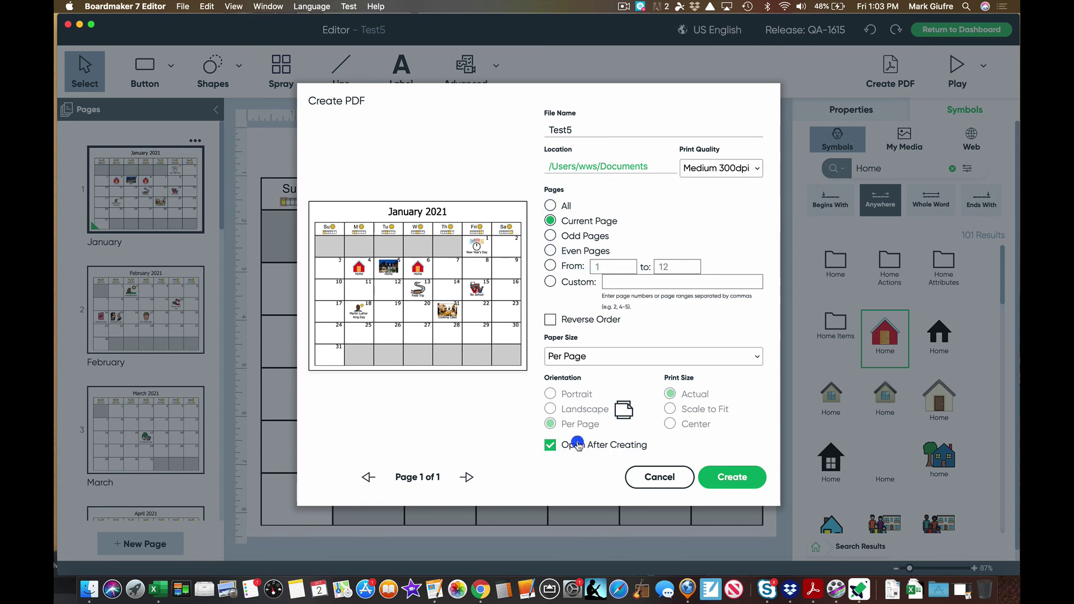
pyautogui.click(710, 474)
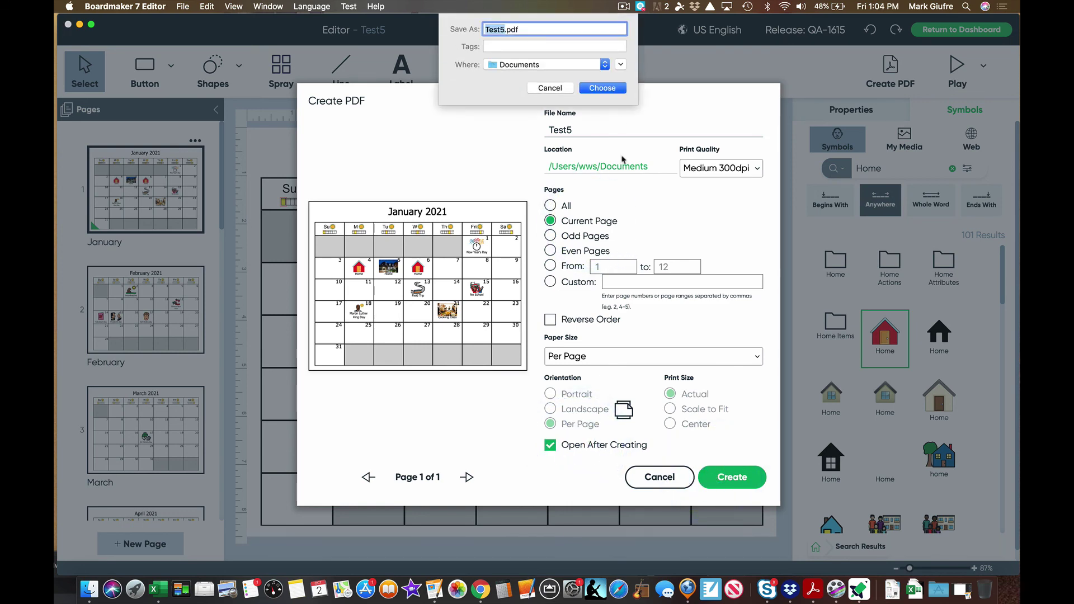
pyautogui.click(612, 88)
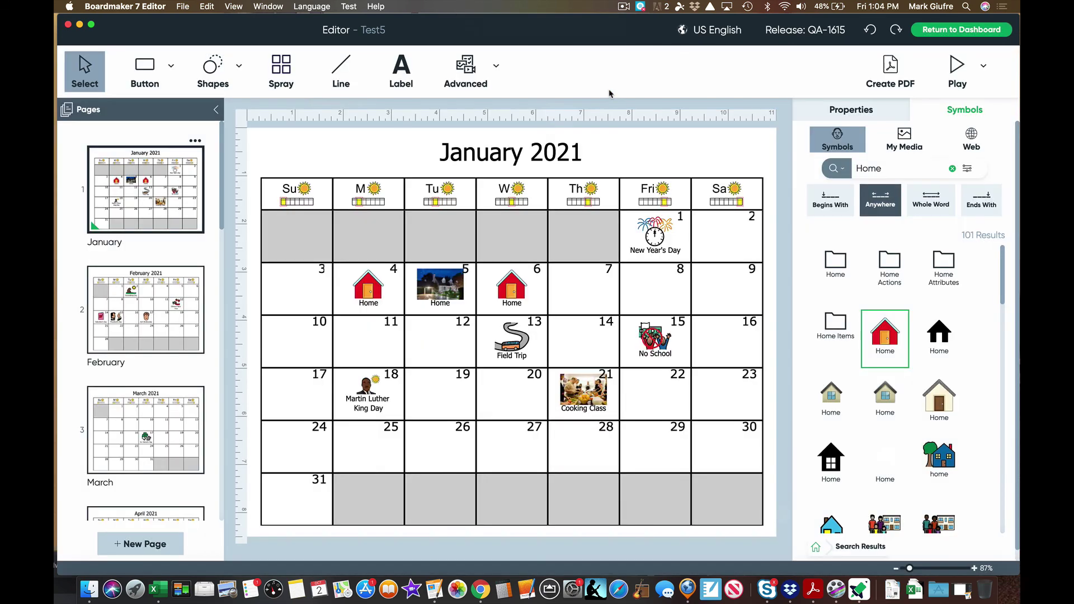
pyautogui.scroll(-5, 563, 180)
pyautogui.scroll(5, 564, 183)
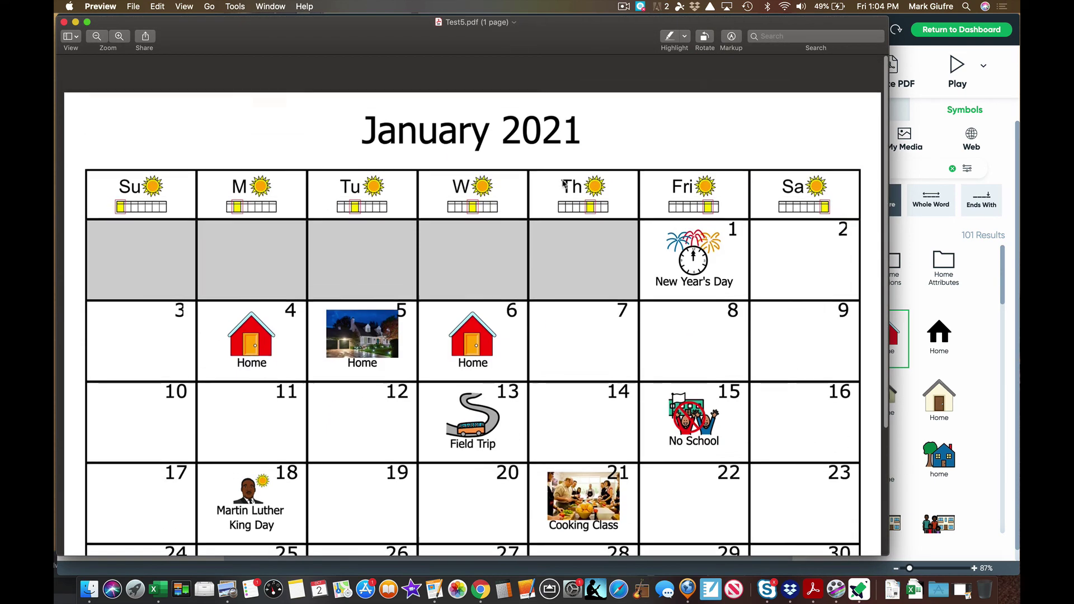
pyautogui.scroll(-5, 564, 184)
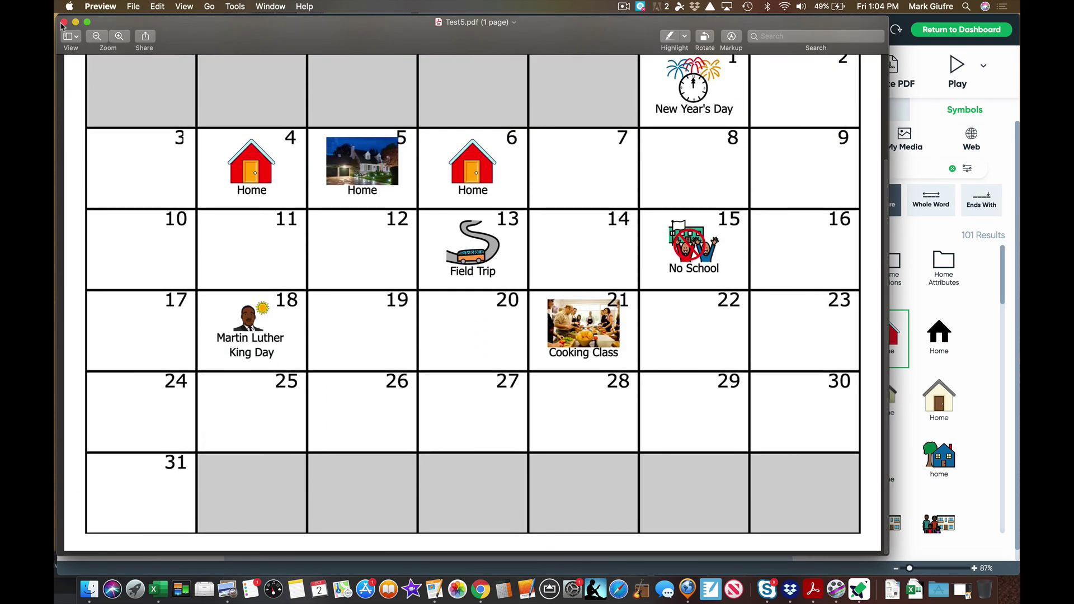
pyautogui.click(63, 22)
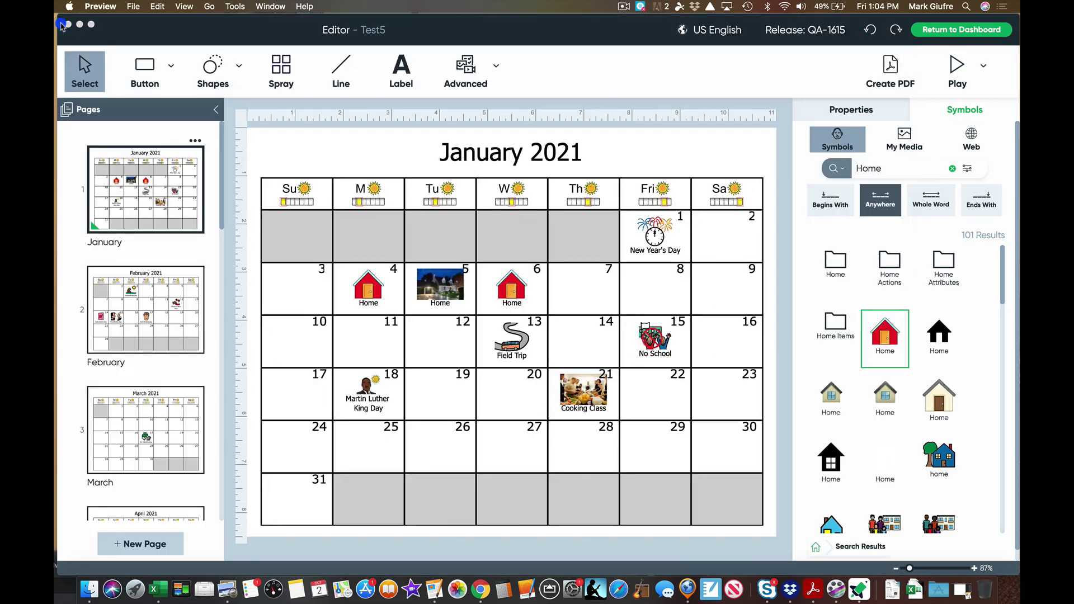
# Step: Return from the Editor to the Dashboard, where Test5 now tops the Recent files
pyautogui.click(990, 32)
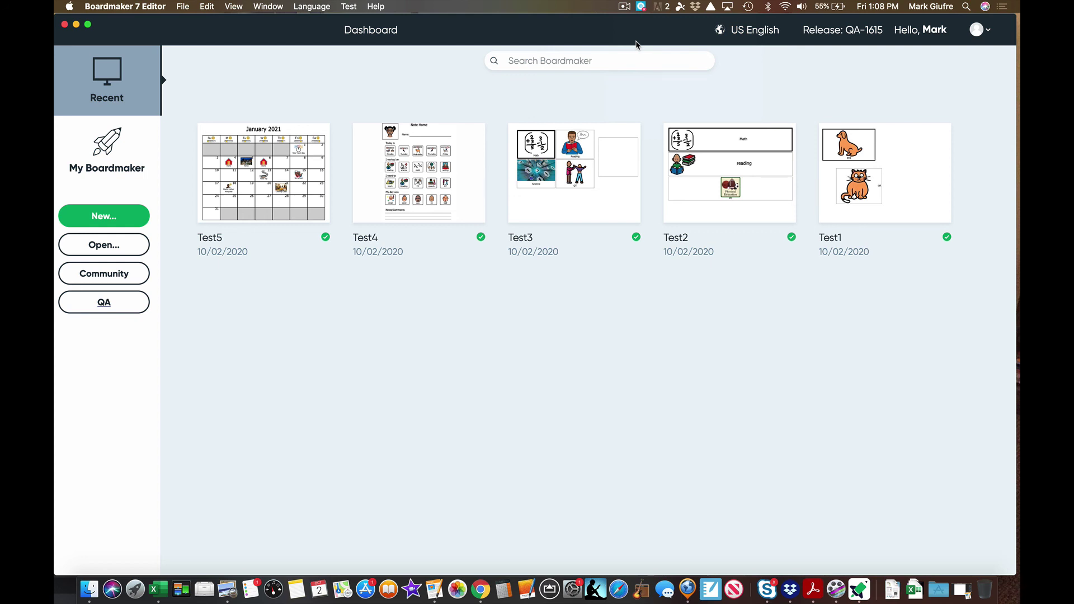
# Step: Start a new activity, view Blank then Printable templates, and scroll through the 2020–2025 Calendars
pyautogui.click(94, 214)
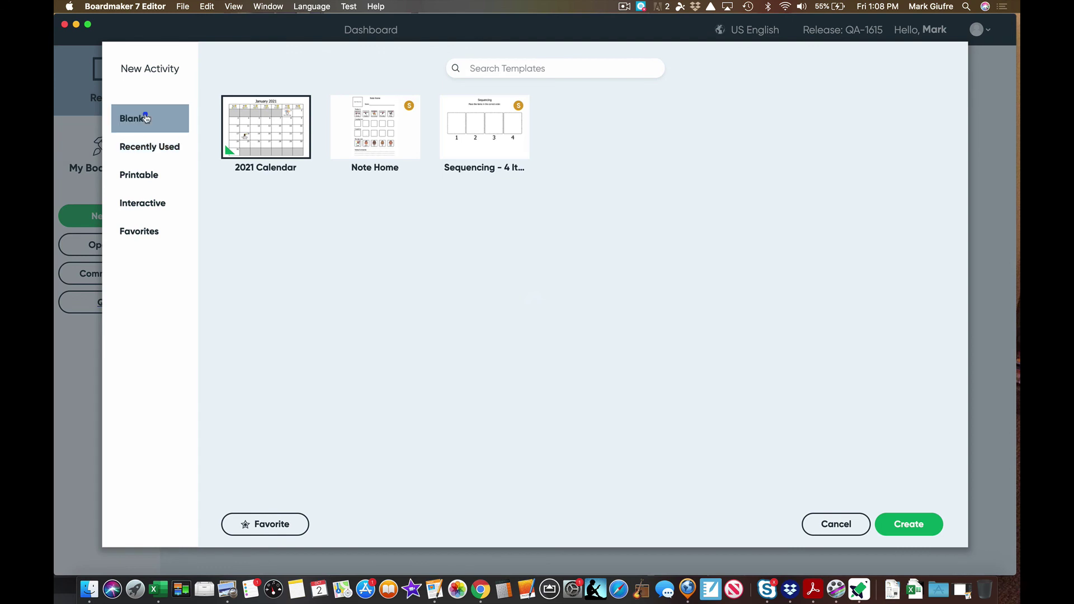
pyautogui.click(144, 116)
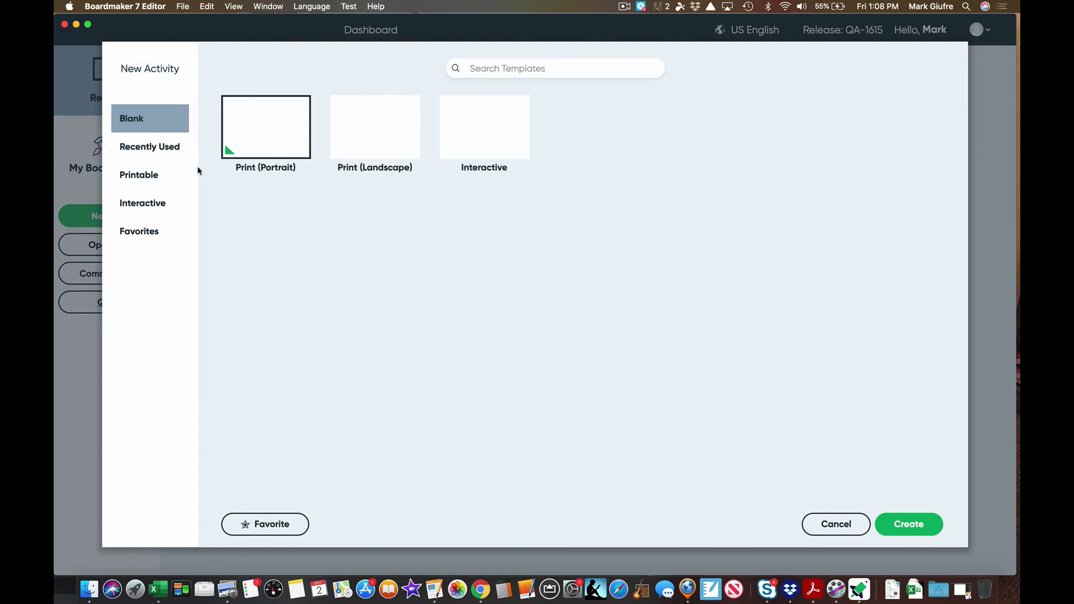
pyautogui.click(172, 184)
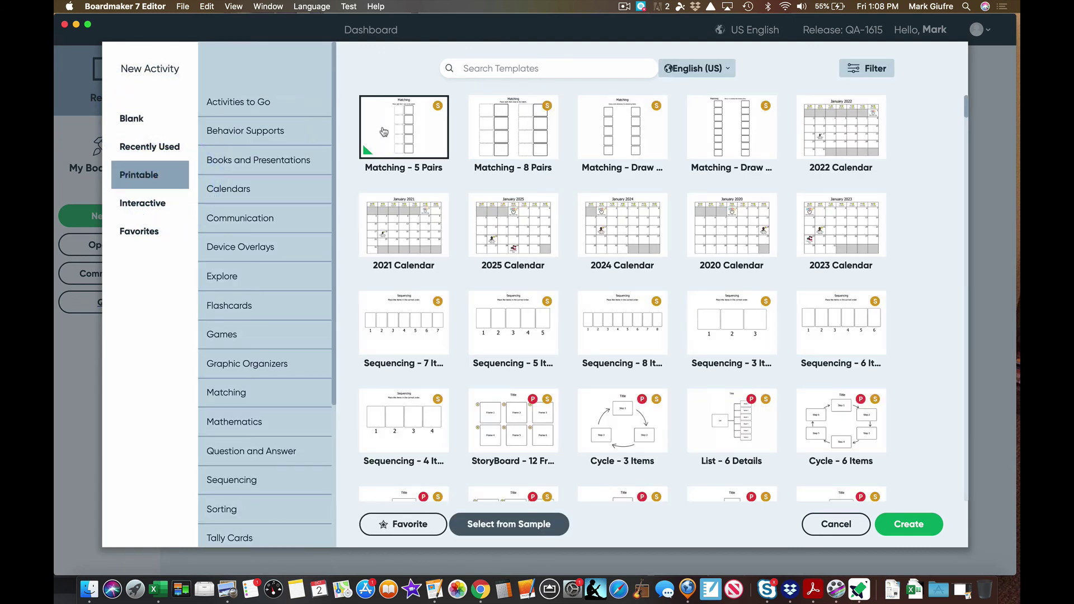
pyautogui.scroll(-15, 690, 184)
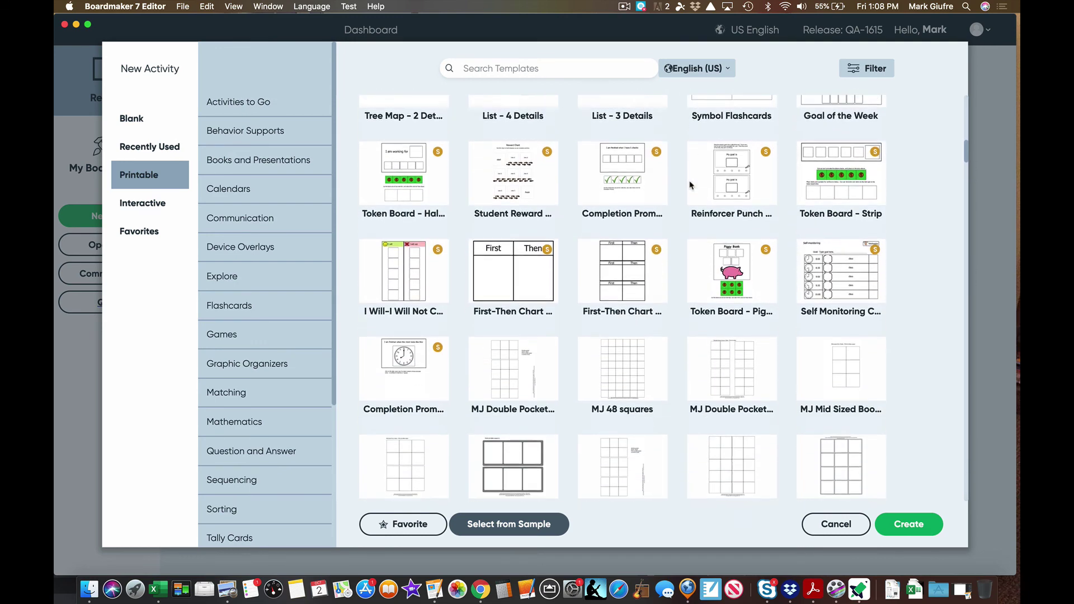
pyautogui.scroll(-5, 690, 183)
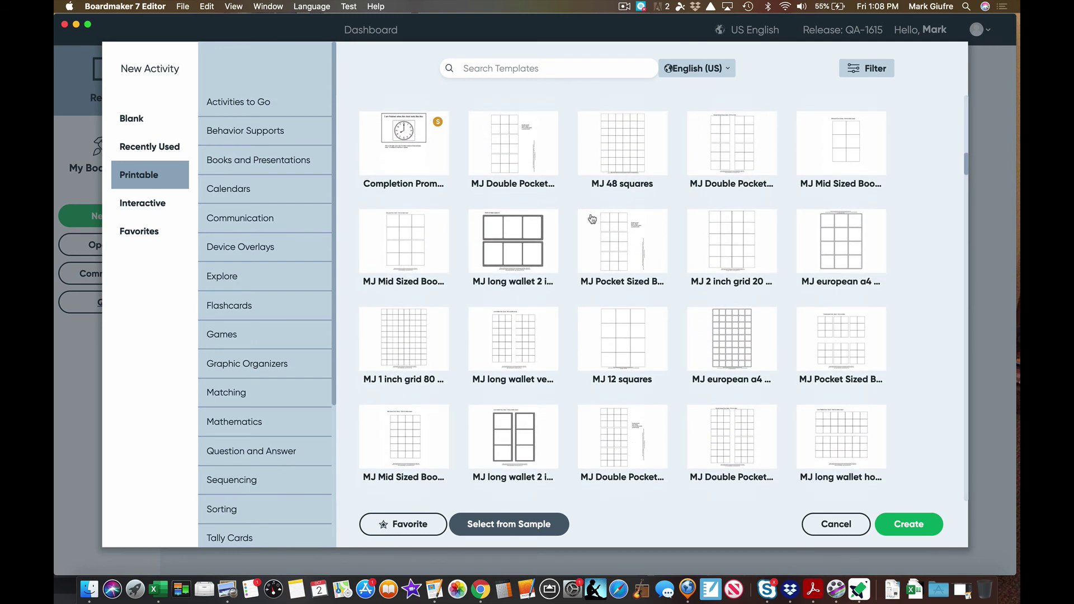
pyautogui.scroll(20, 547, 274)
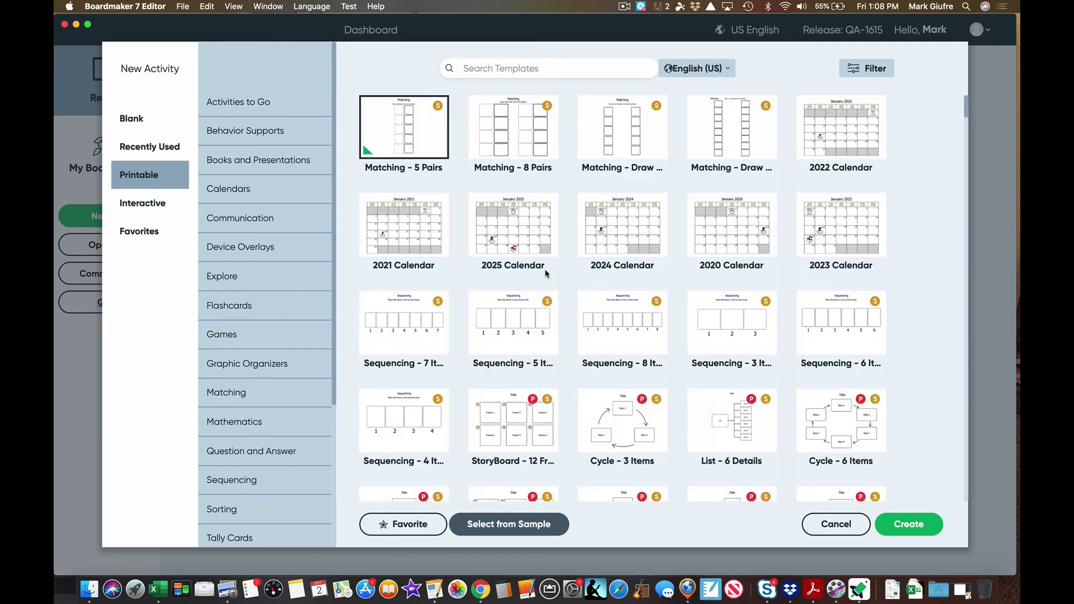